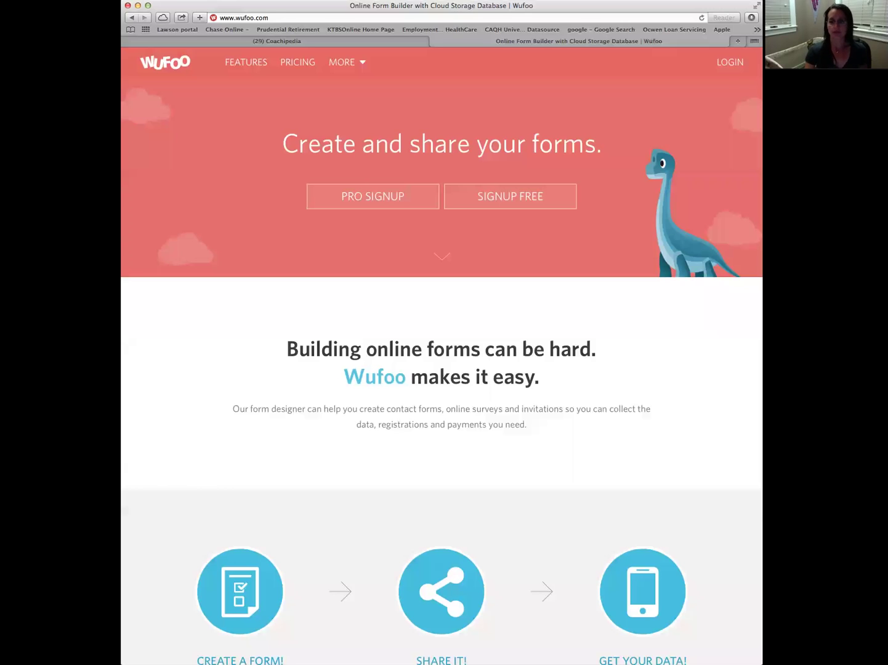
Log in to Wufoo and reach the Form Manager listing the New Client and New Coach 'About Me' forms
left_click(725, 65)
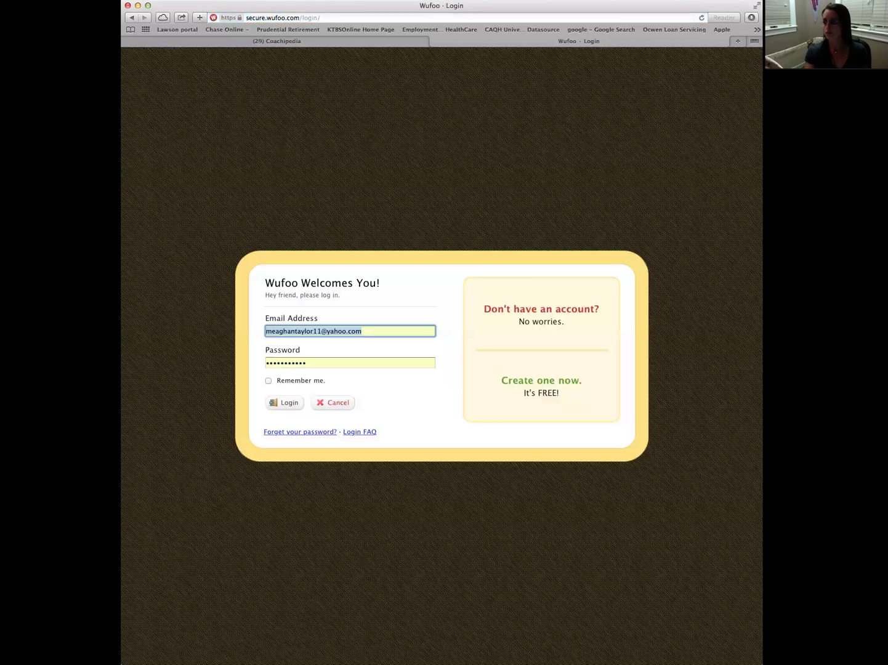
left_click(288, 403)
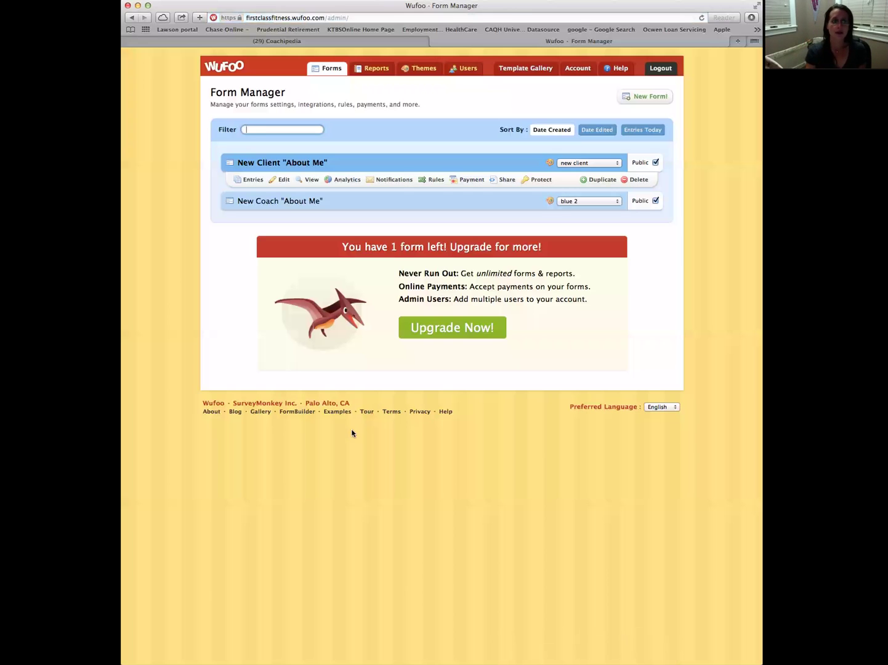
mouse_move(276, 202)
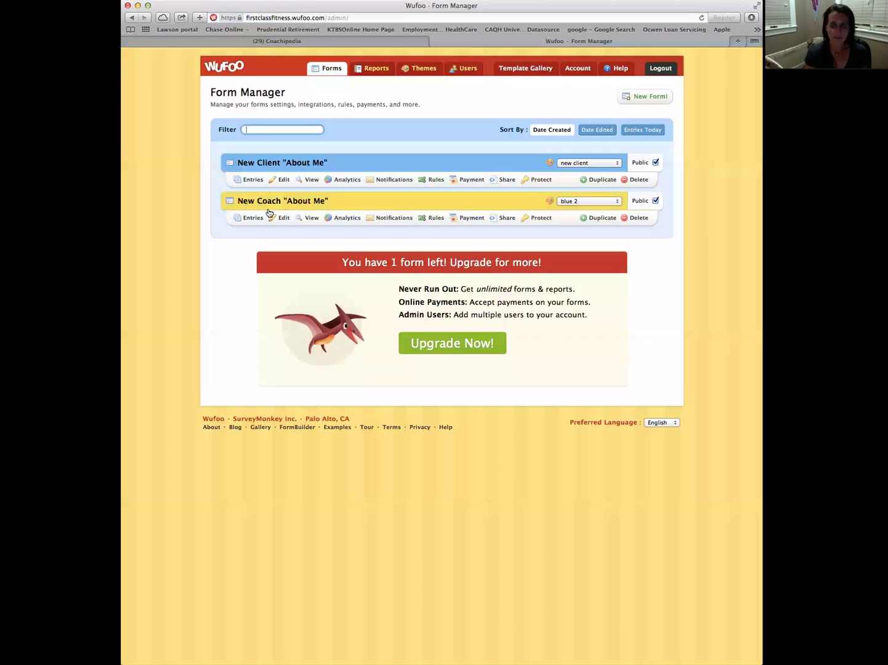
Create a new form named 'Become A Coach!' and select its default description text
left_click(647, 100)
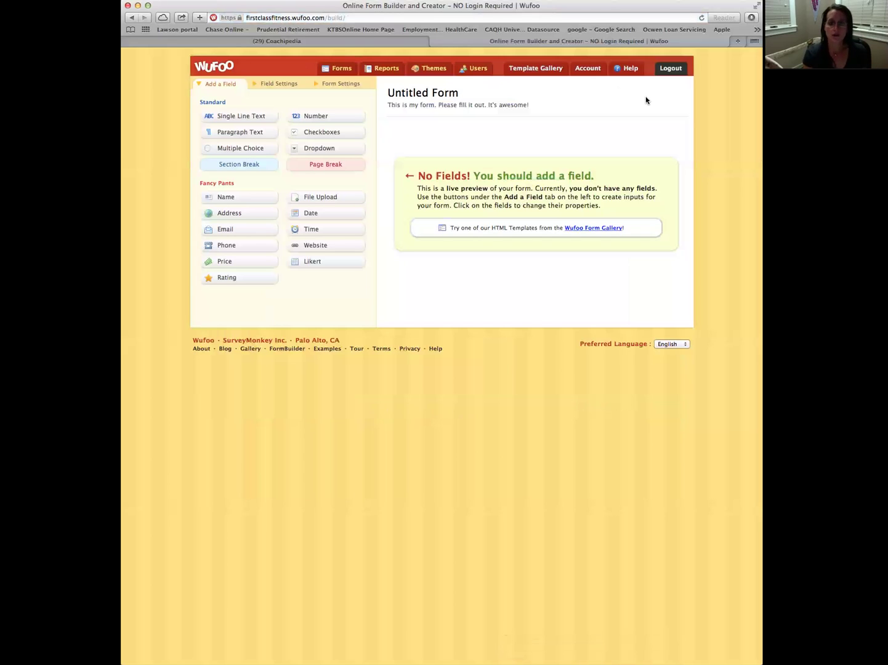
left_click(328, 85)
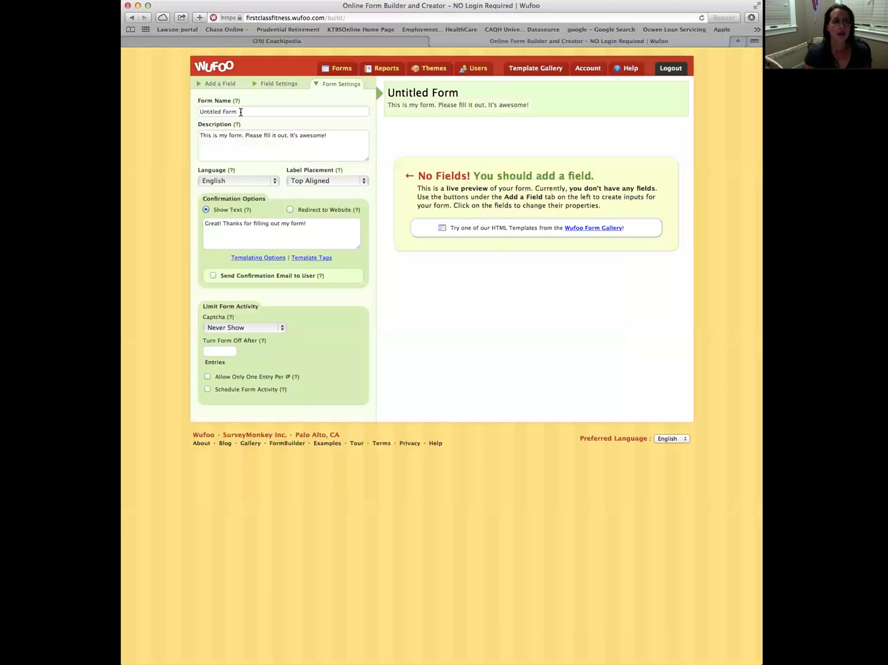
left_click_drag(241, 112, 187, 111)
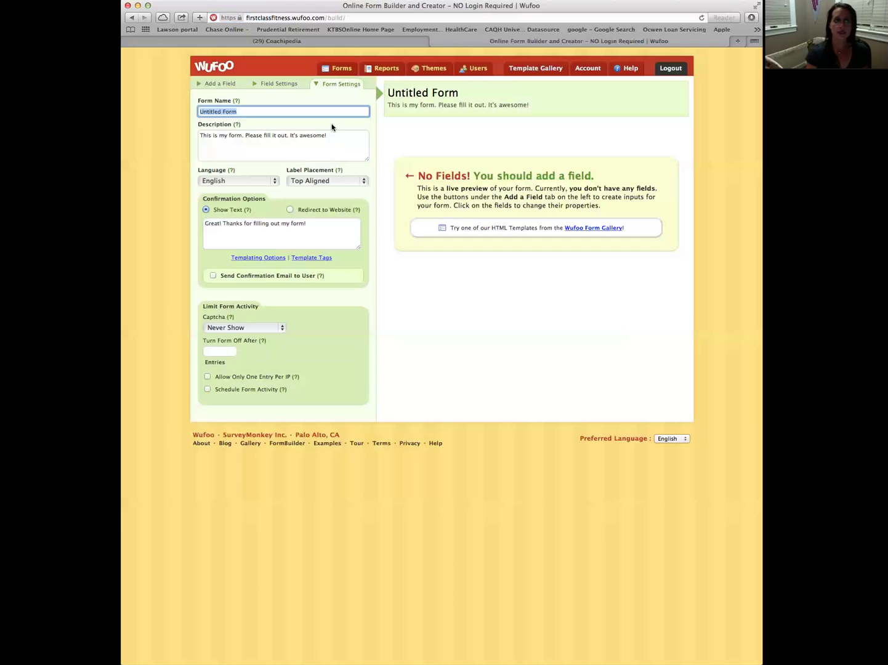
type("Be")
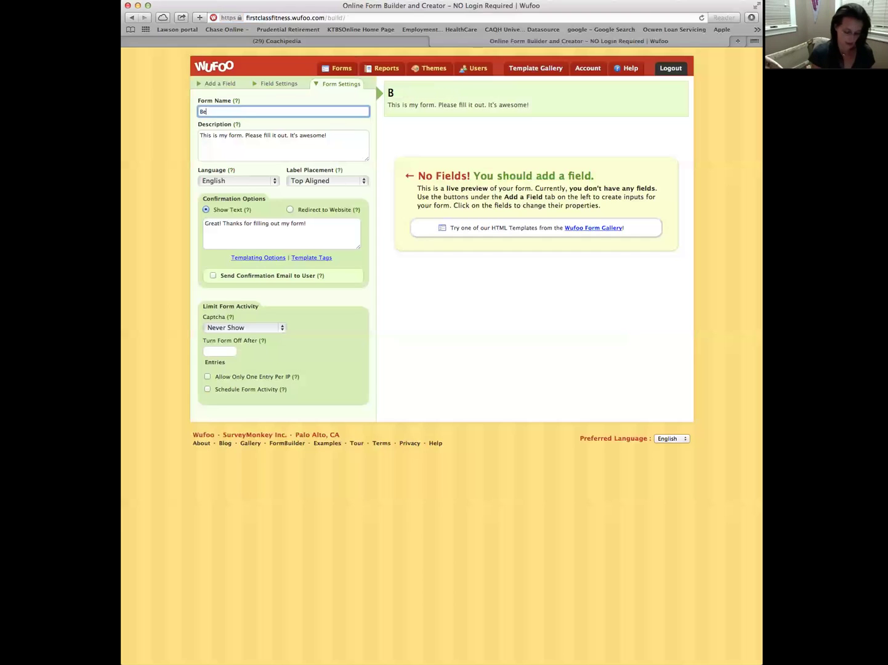
type("come A Coa")
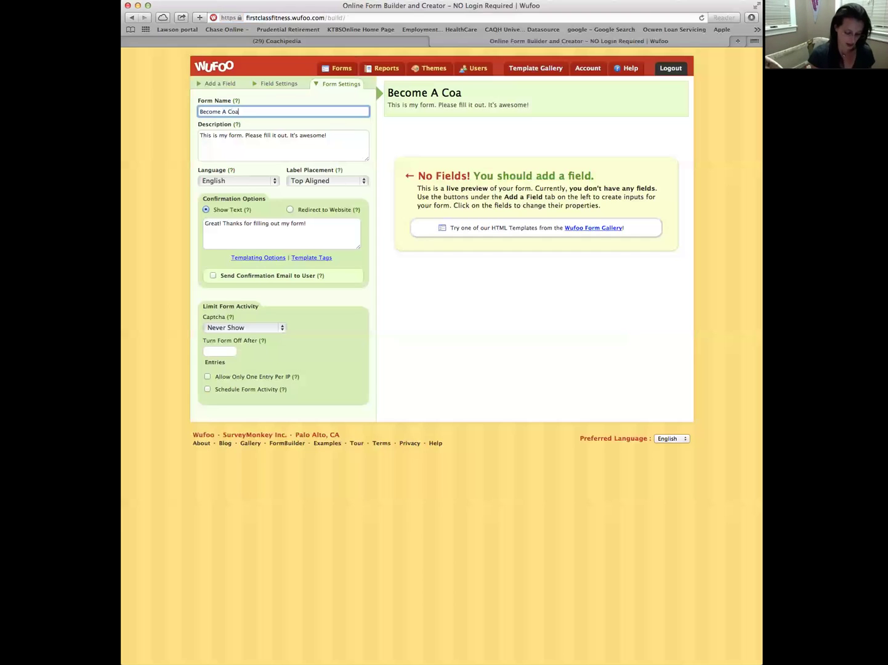
type("ch!")
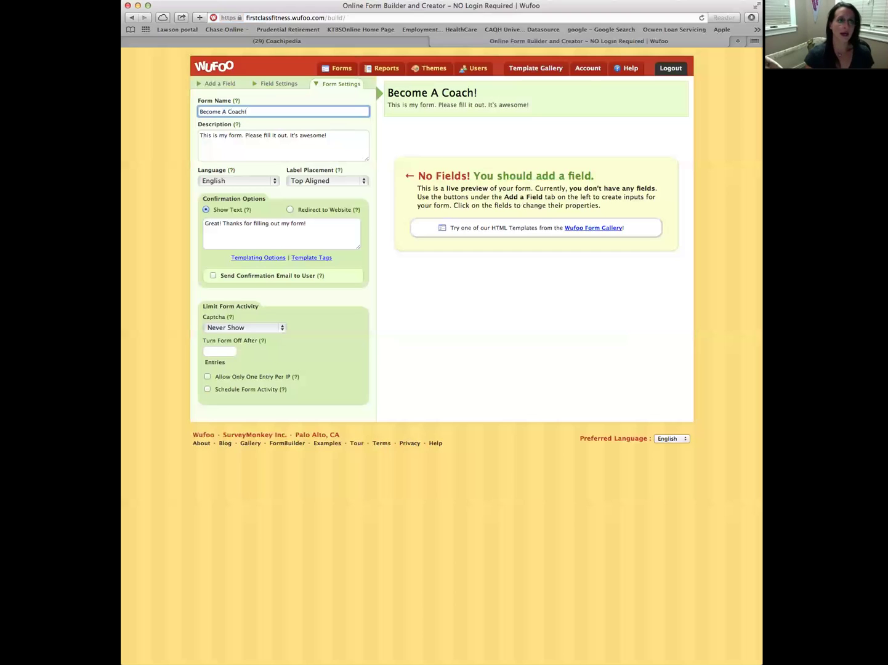
left_click(331, 140)
left_click_drag(201, 136, 359, 135)
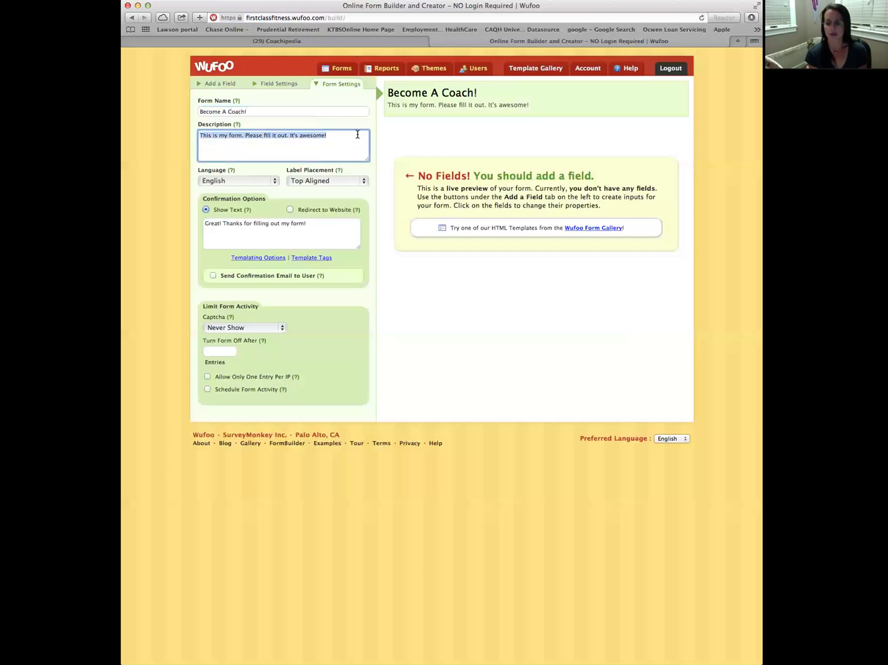
Write the description 'Deciding to become a Coach has been one of the best decisions I've ever made…'
key("BackSpace")
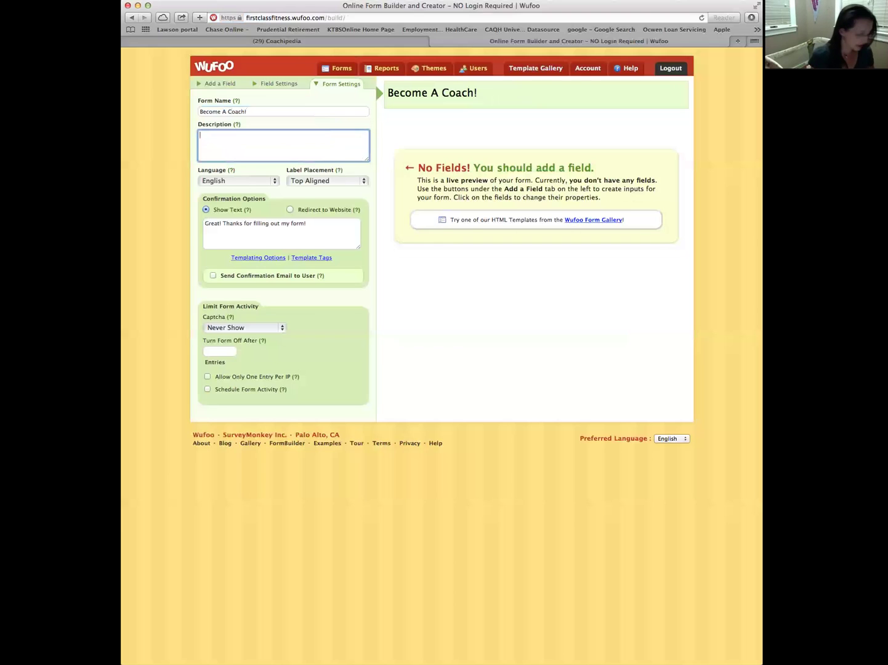
type("Deciding to become a Beachbody")
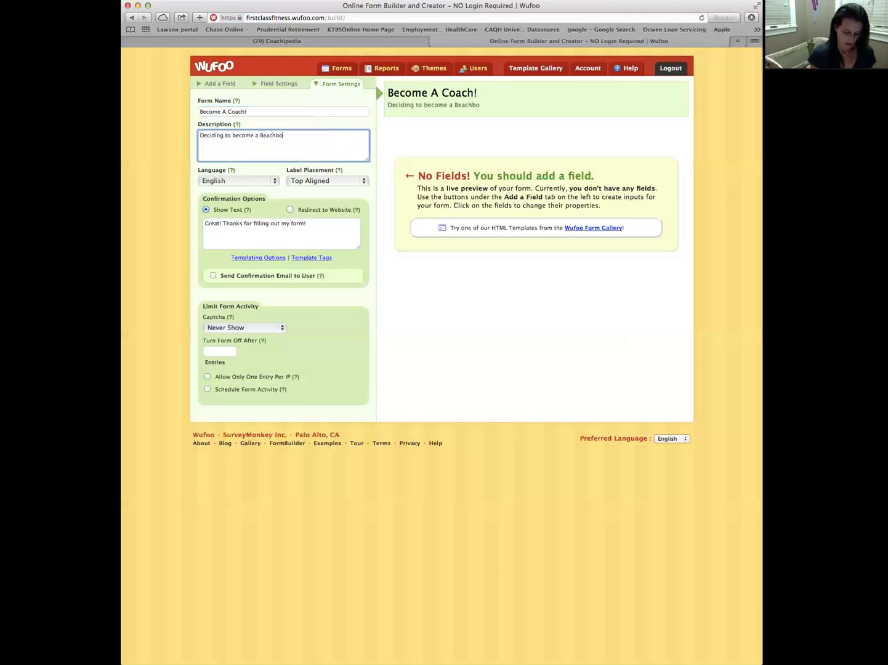
key("BackSpace")
key("BackSpace")
key("BackSpace")
key("BackSpace")
key("BackSpace")
key("BackSpace")
key("BackSpace")
key("BackSpace")
key("BackSpace")
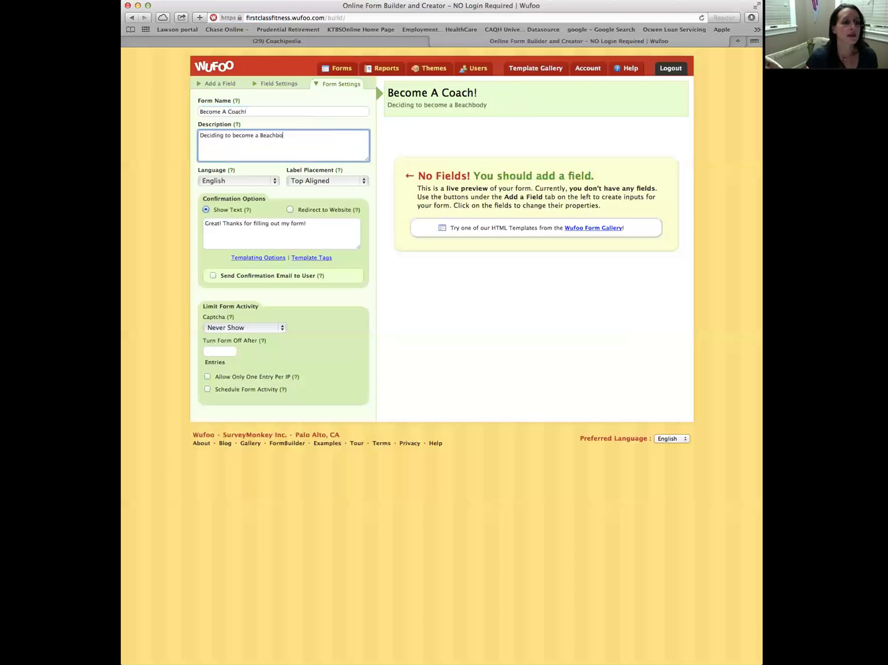
type("Coa")
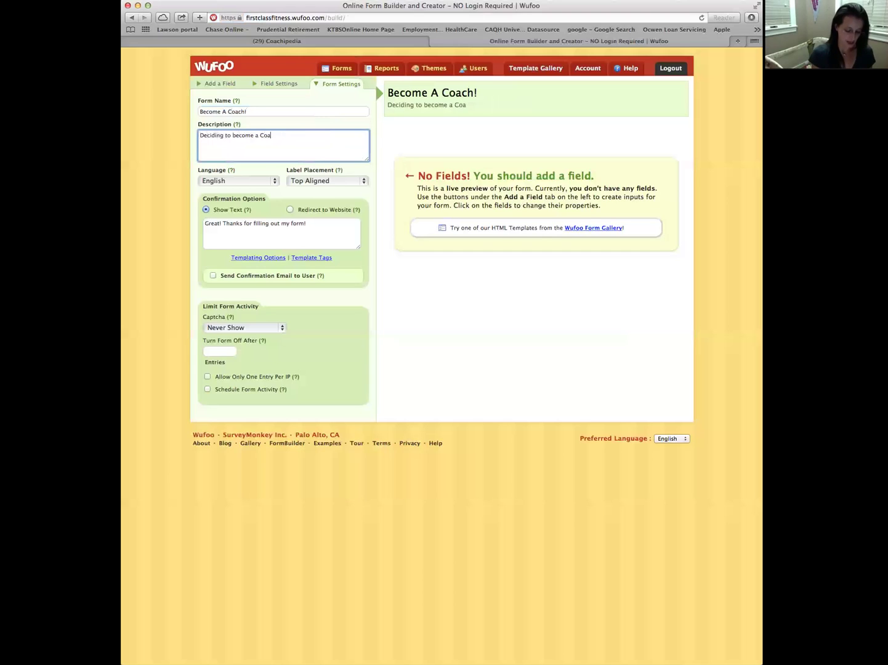
type("ch has be")
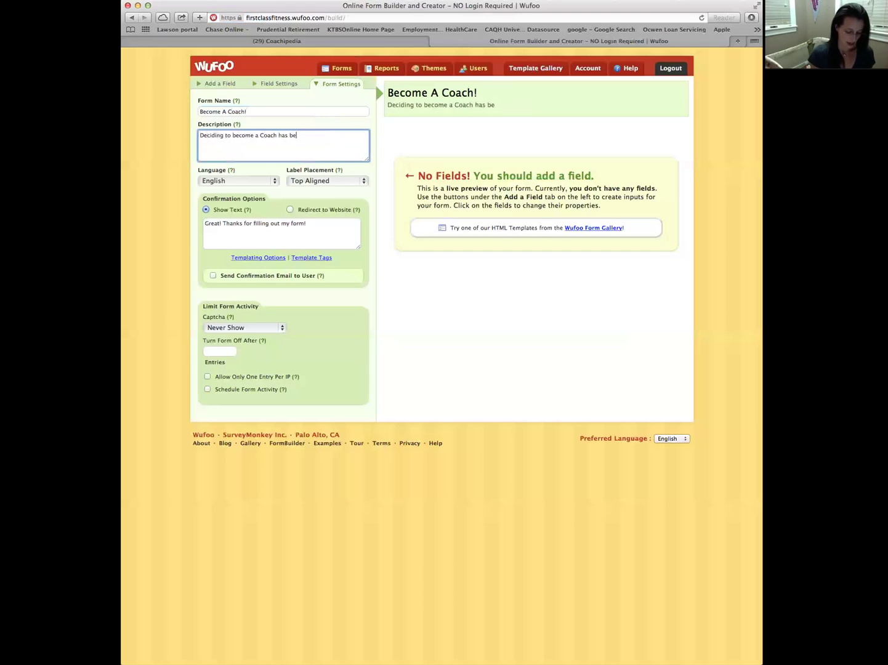
type("en one of the most")
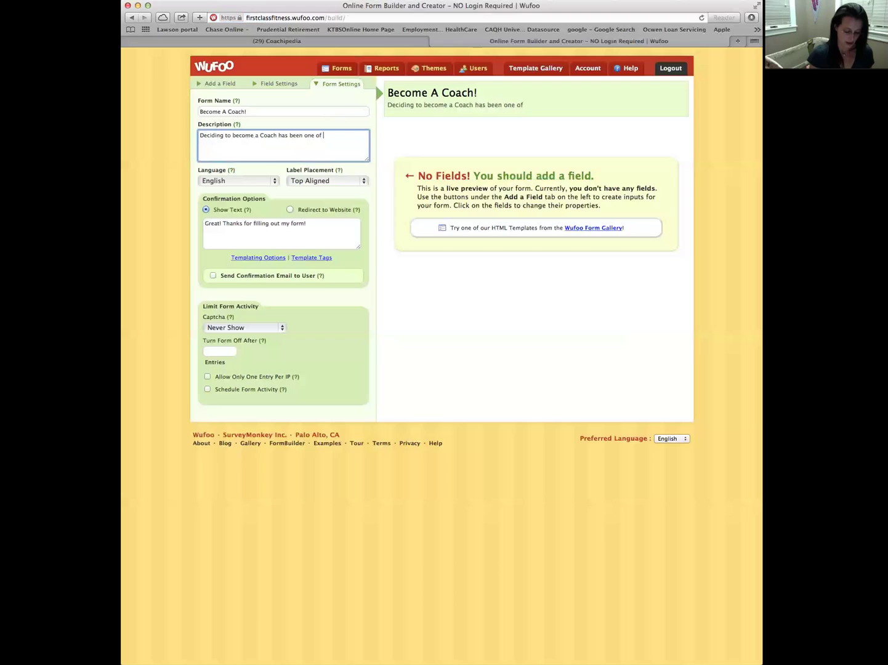
key("BackSpace")
key("BackSpace")
key("BackSpace")
key("BackSpace")
key("BackSpace")
type("best de")
type("c")
type("uisio")
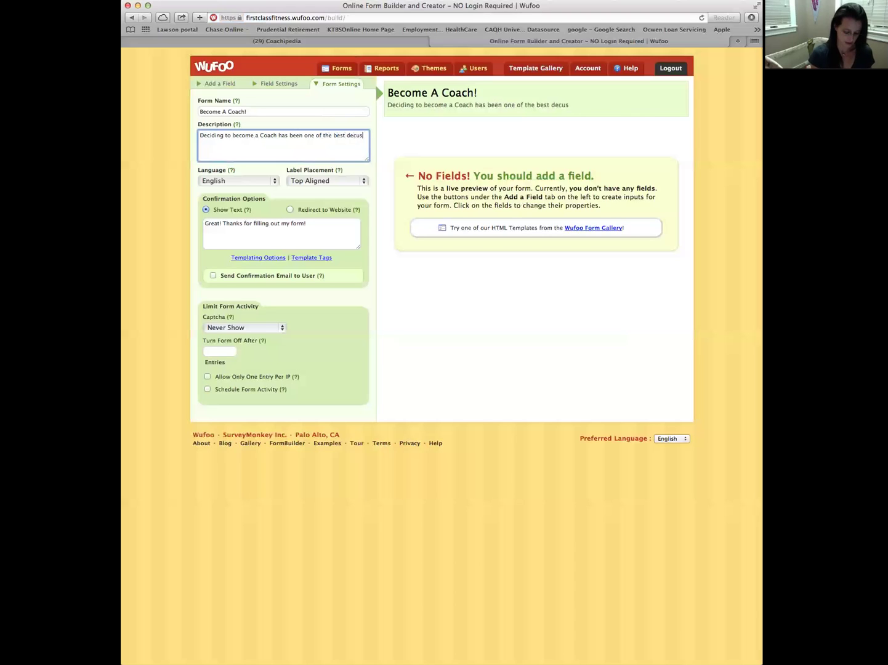
key("BackSpace")
key("BackSpace")
key("BackSpace")
key("BackSpace")
key("BackSpace")
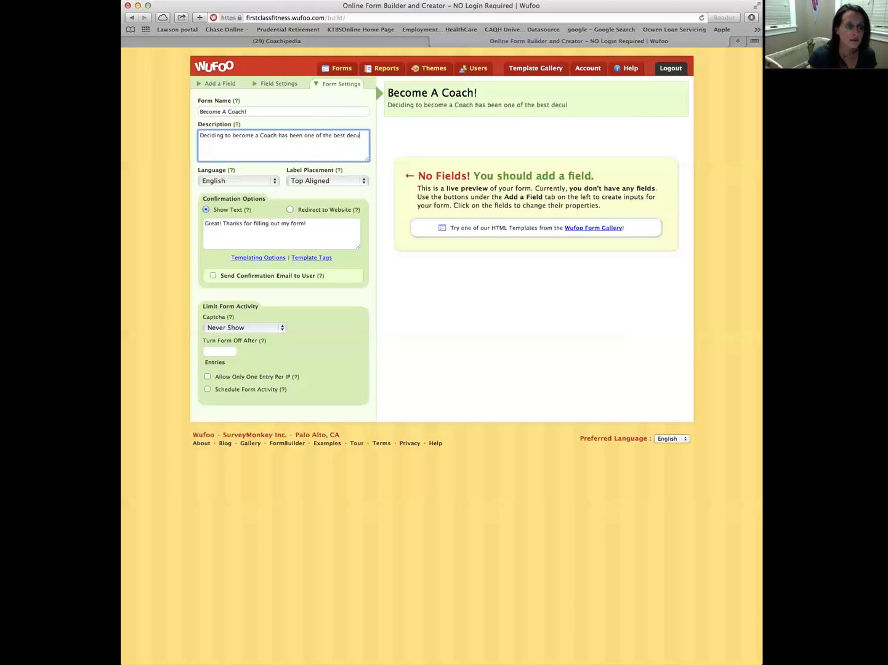
type("isions")
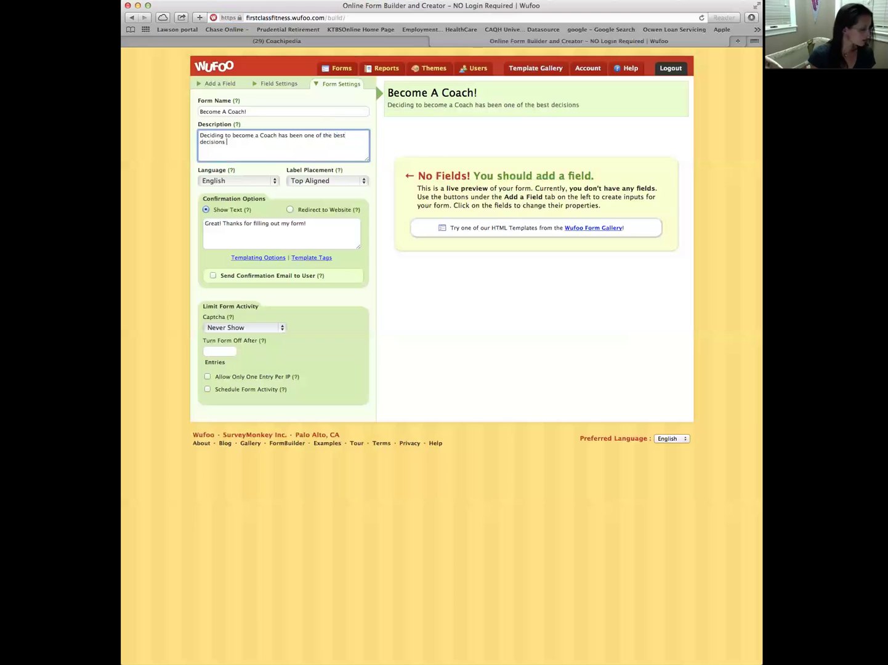
type(" I've ev")
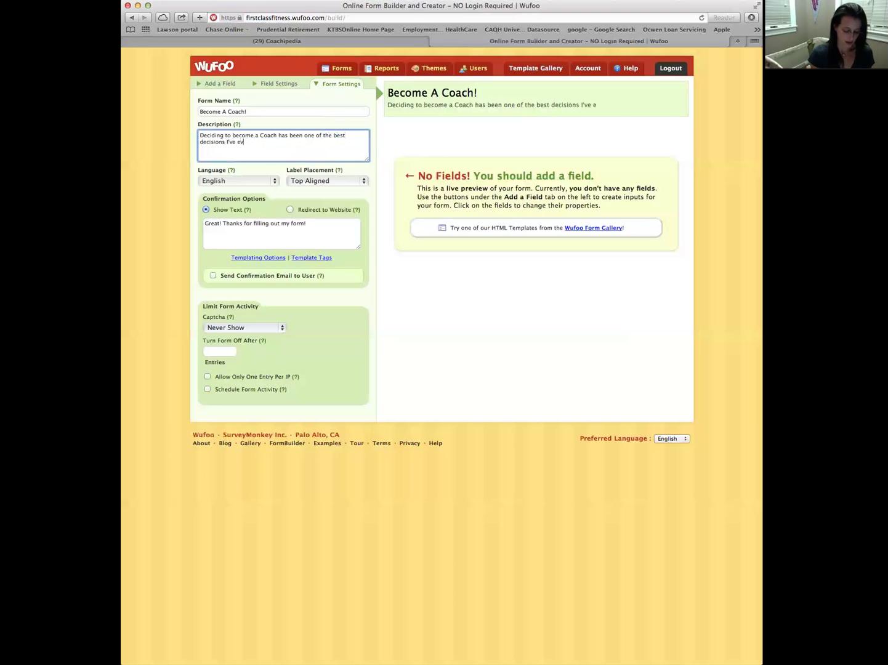
type("er made")
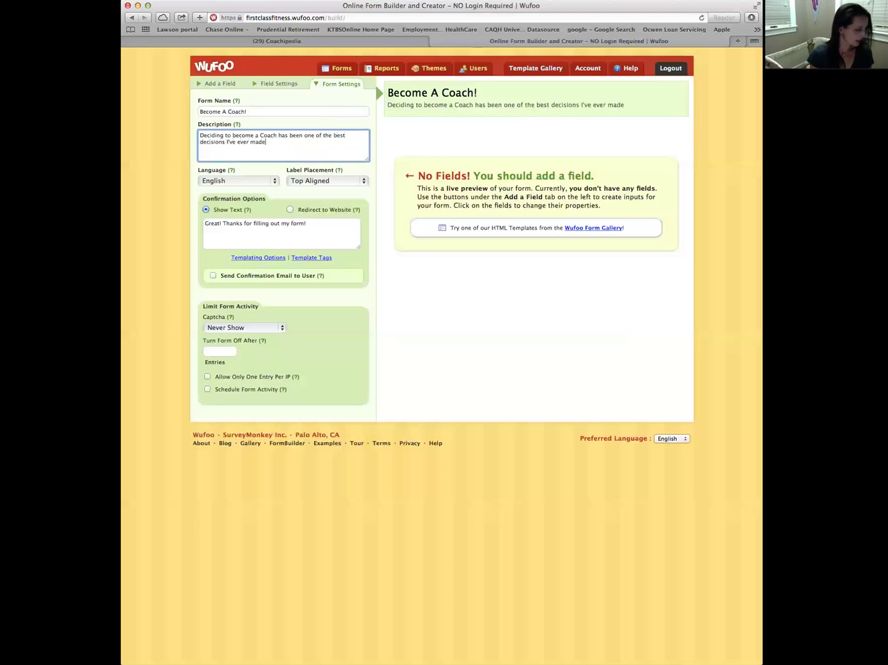
type(". It has c")
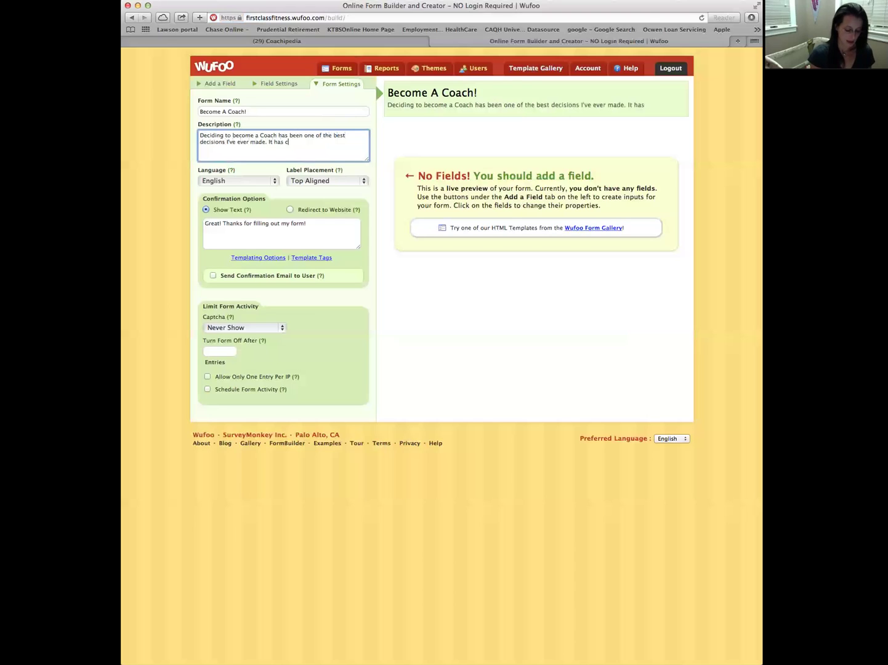
type("hanged my life")
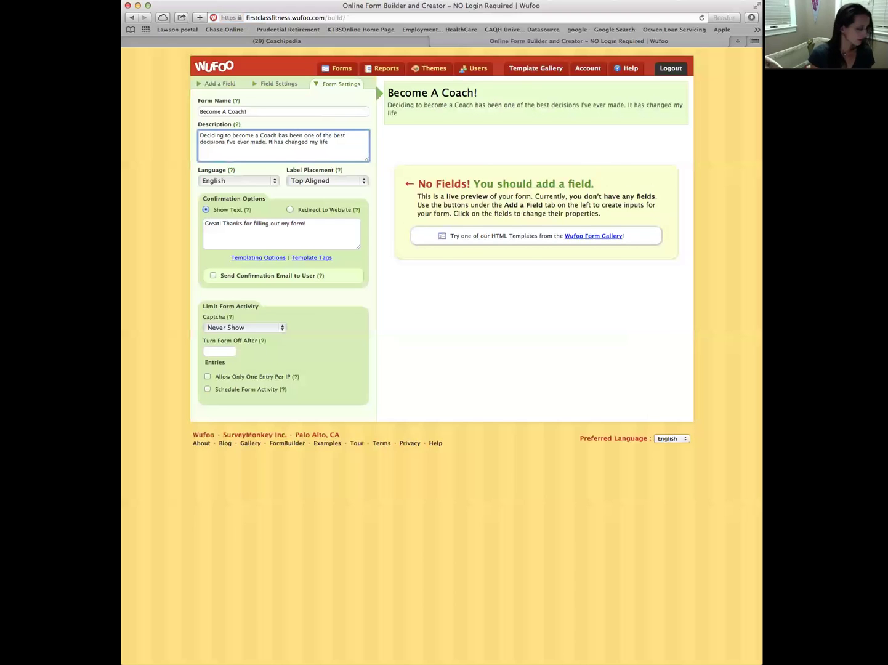
type(" for the bette")
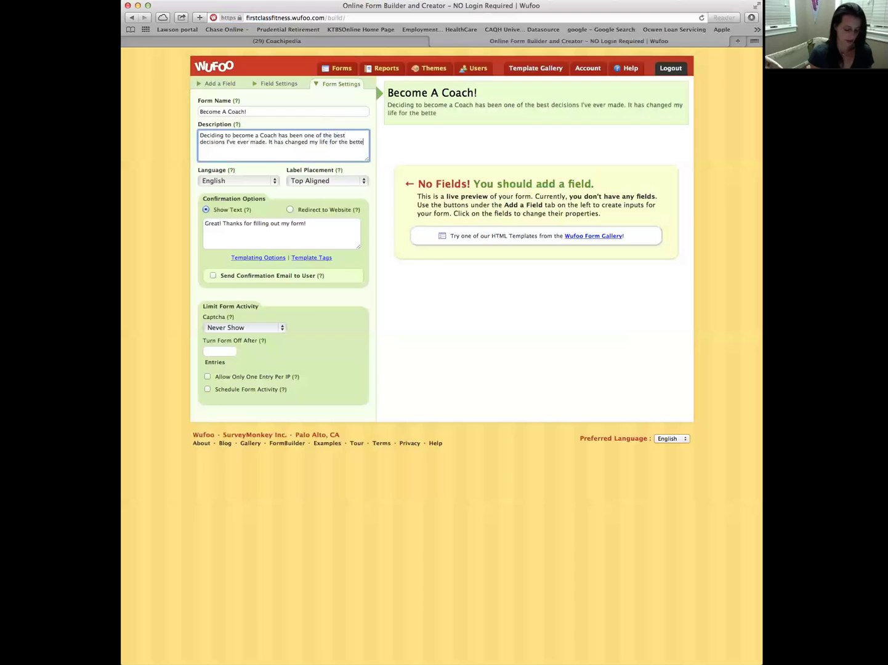
type("r, and I love ")
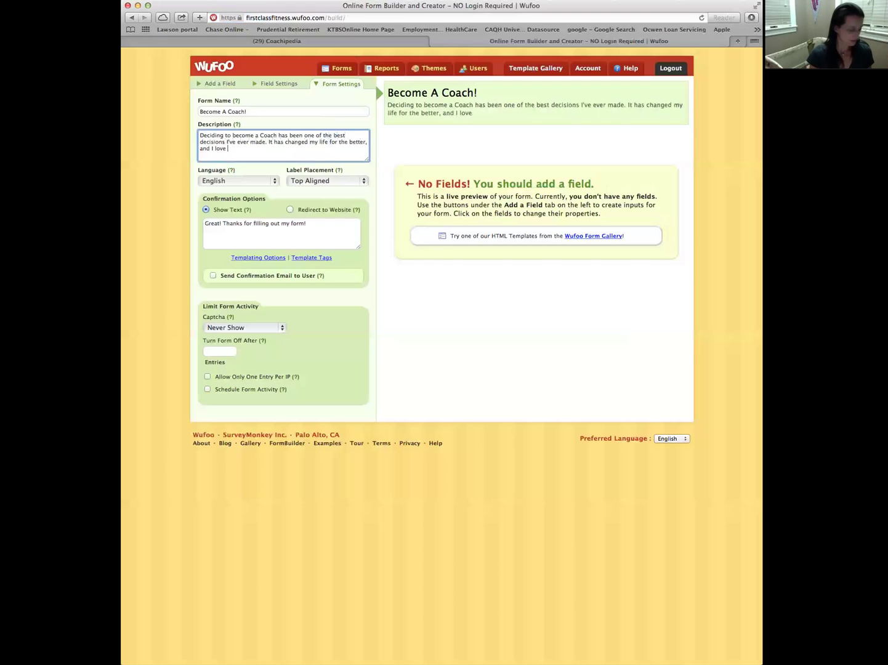
type("my Team ")
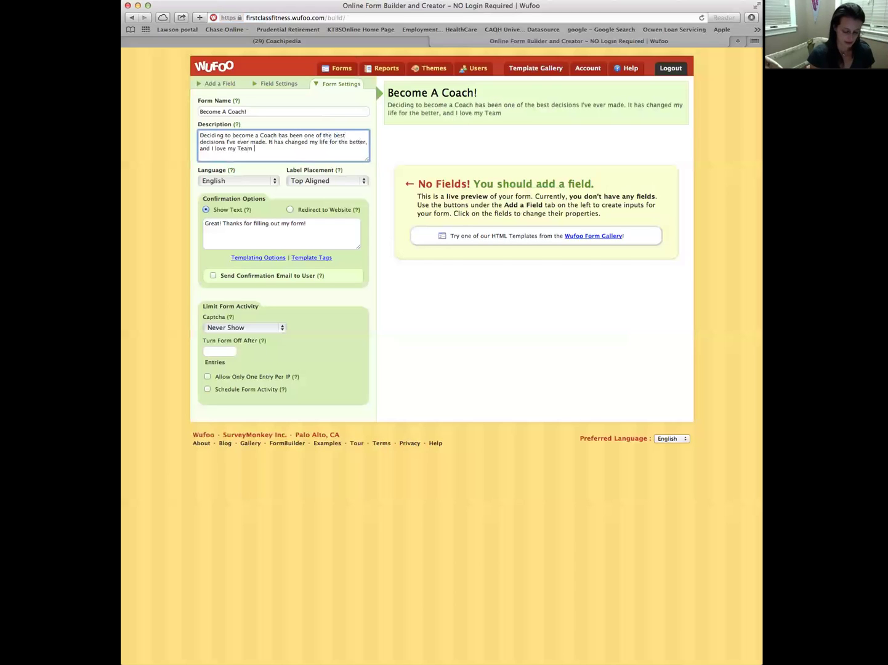
type("Inspiration Coaches as i")
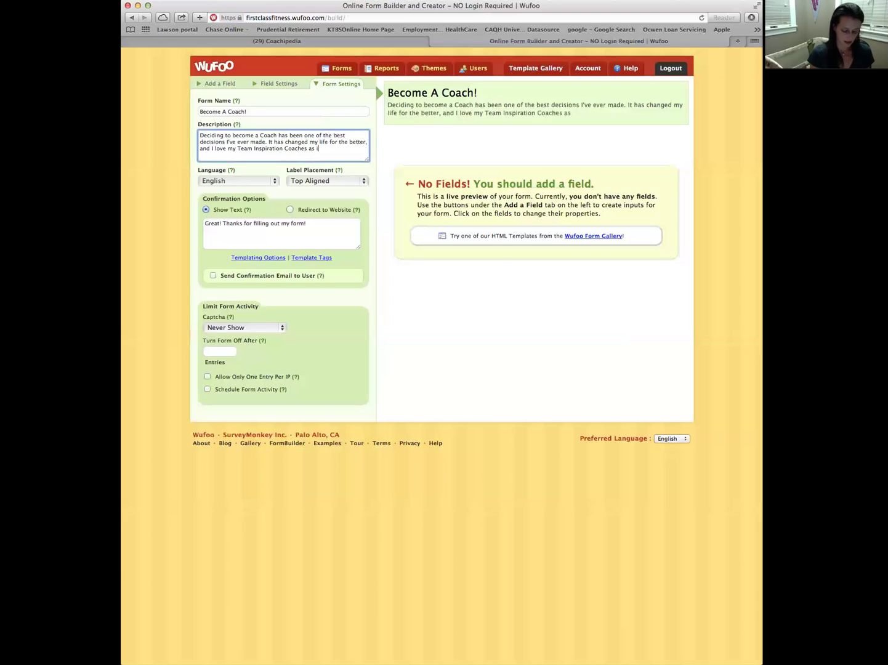
type("f they were fanily!")
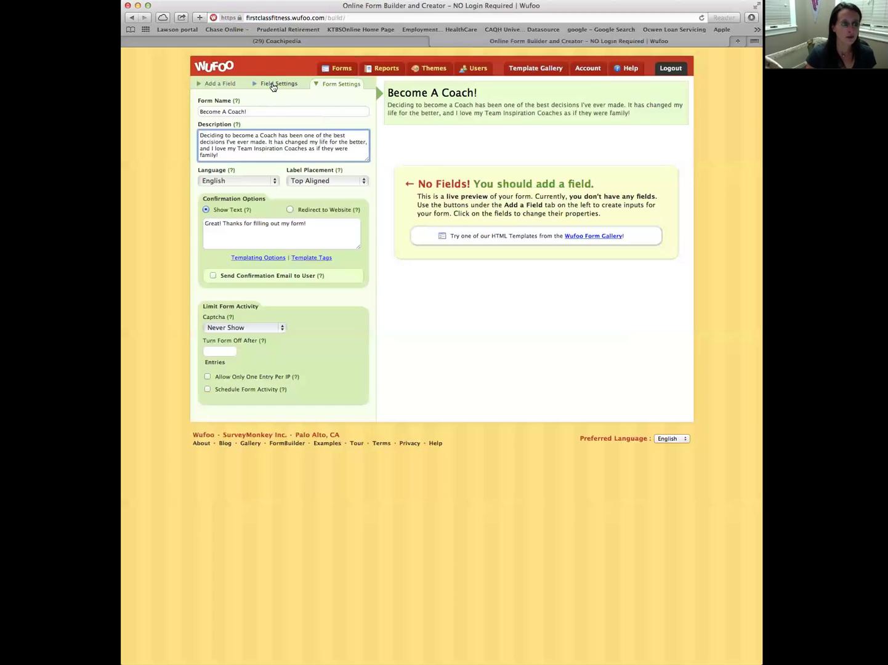
Add a new description line: 'Fill out the form below and you will receive a message from me…'
left_click(228, 85)
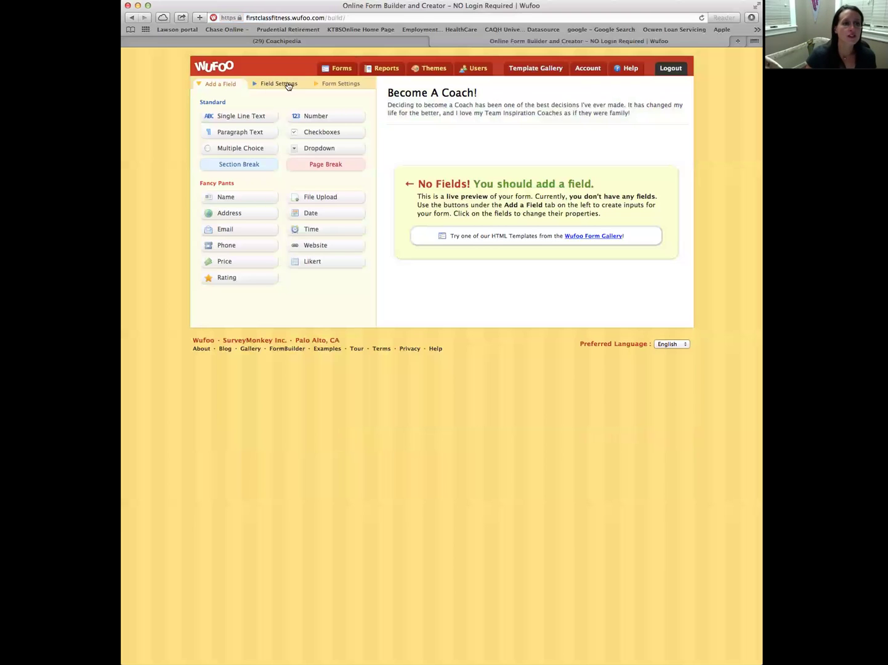
left_click(337, 84)
left_click(227, 154)
key("Return")
key("Return")
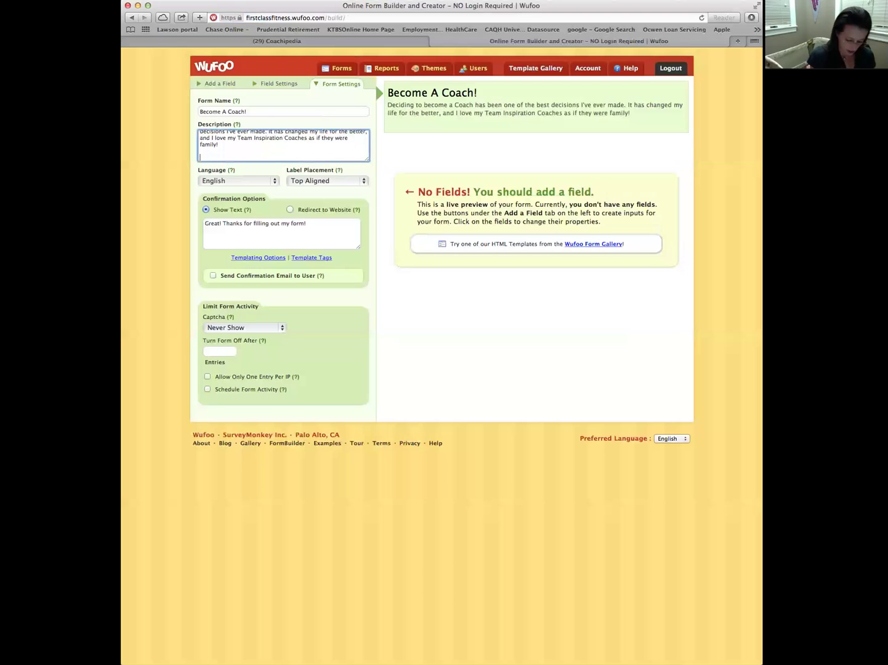
type("Fill out the form below")
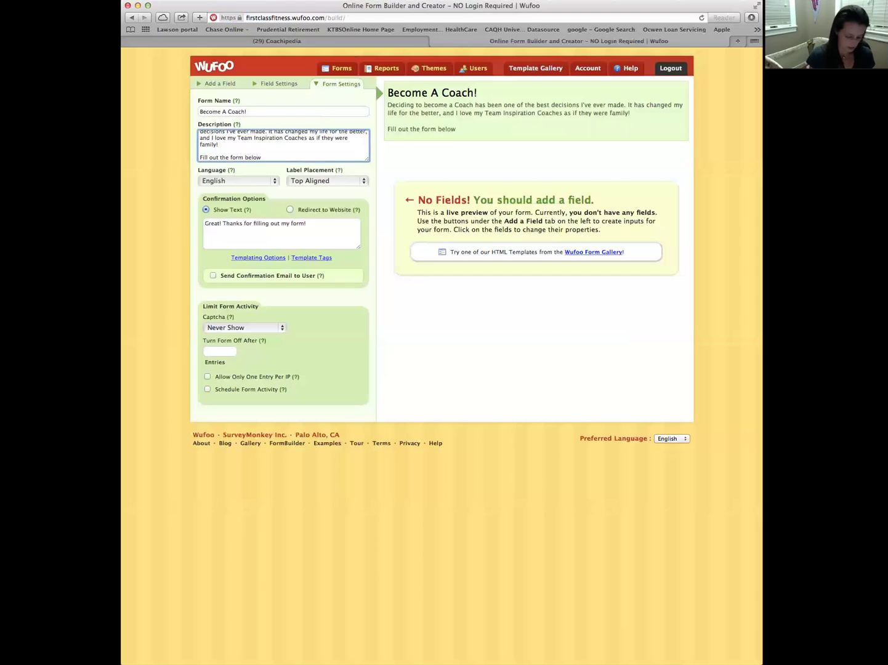
type(" and you will ")
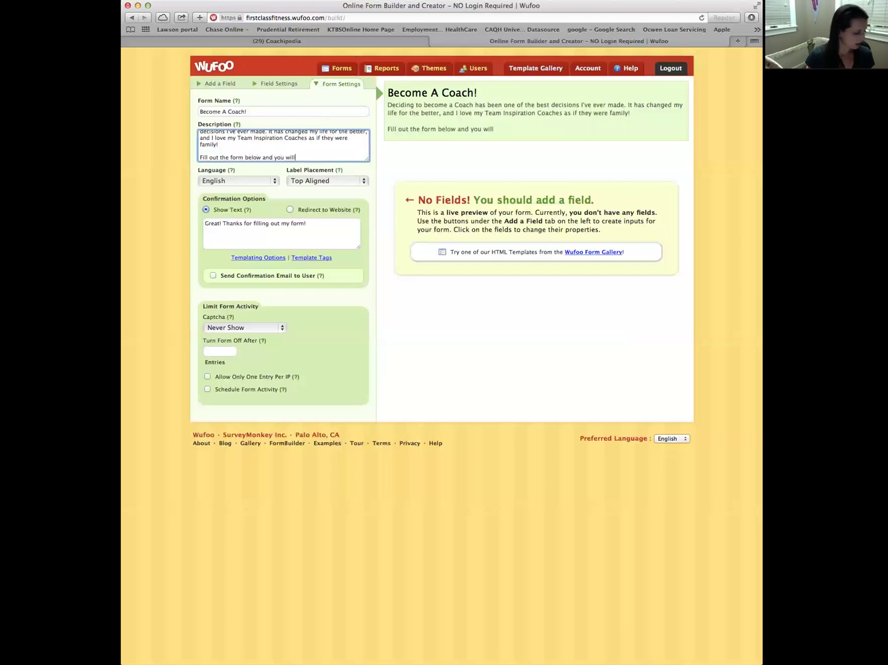
type("receive a mess")
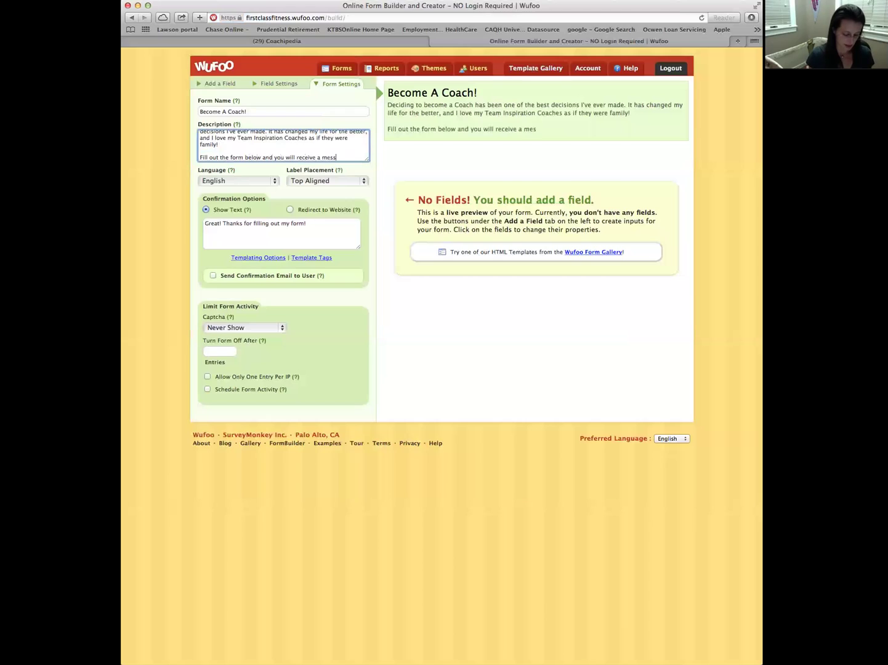
type("age from me")
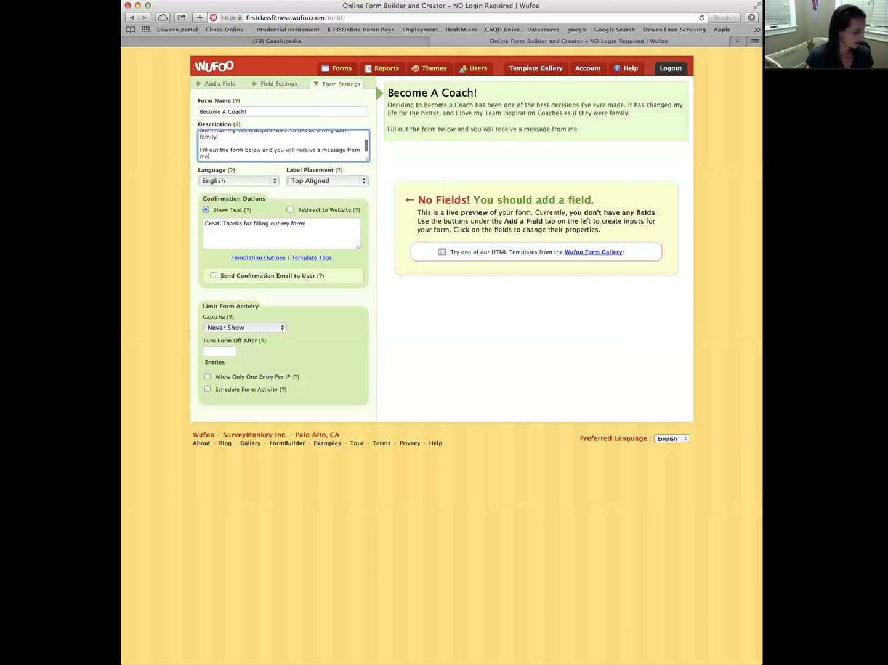
type(" to help you")
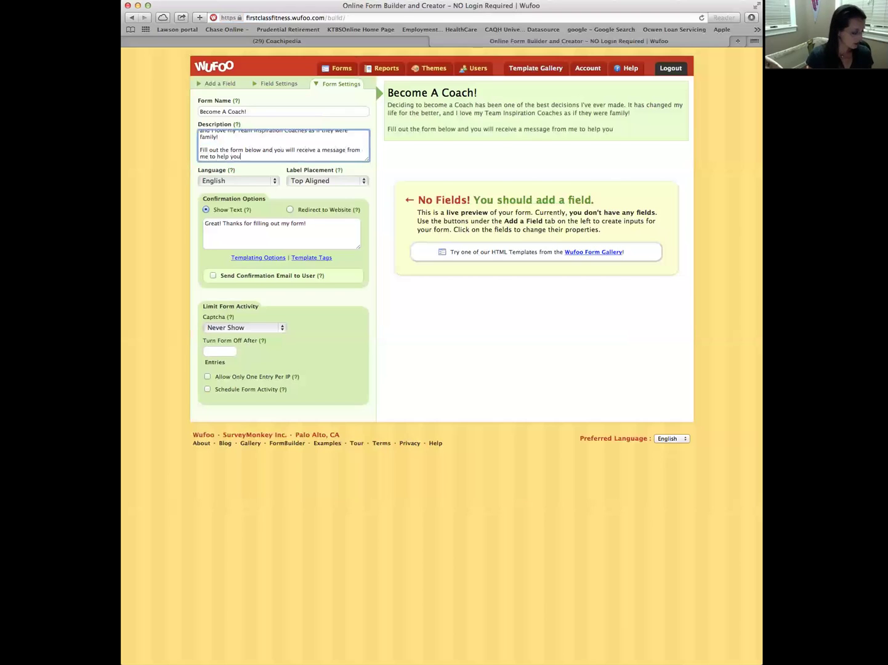
type(" find out if c")
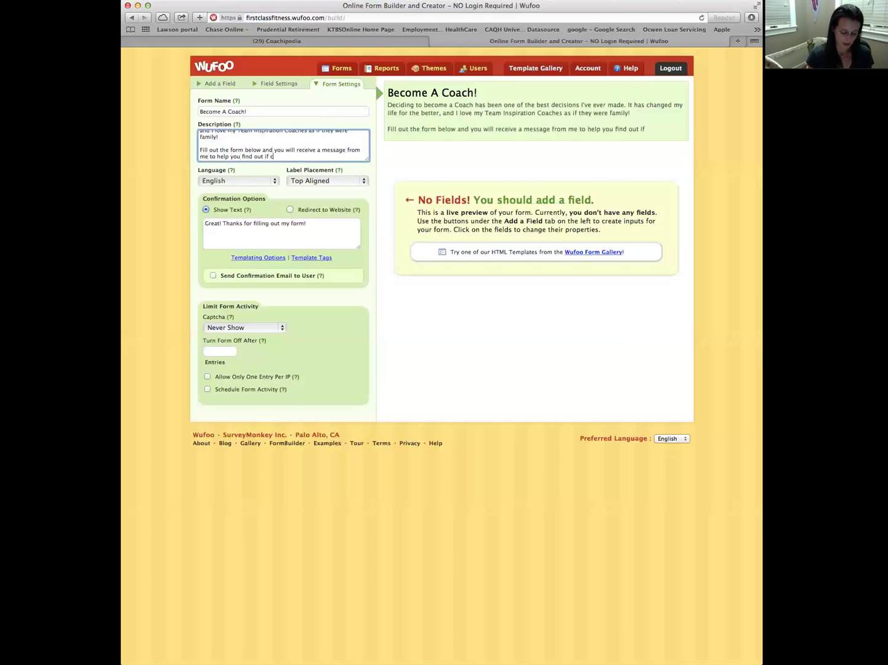
type("oaching is ")
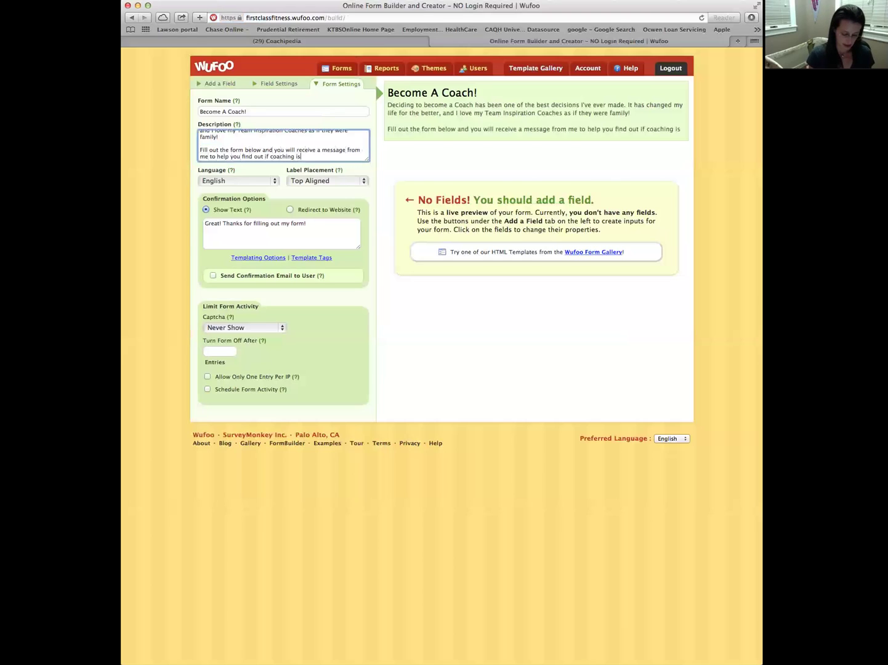
type("right for YOU.")
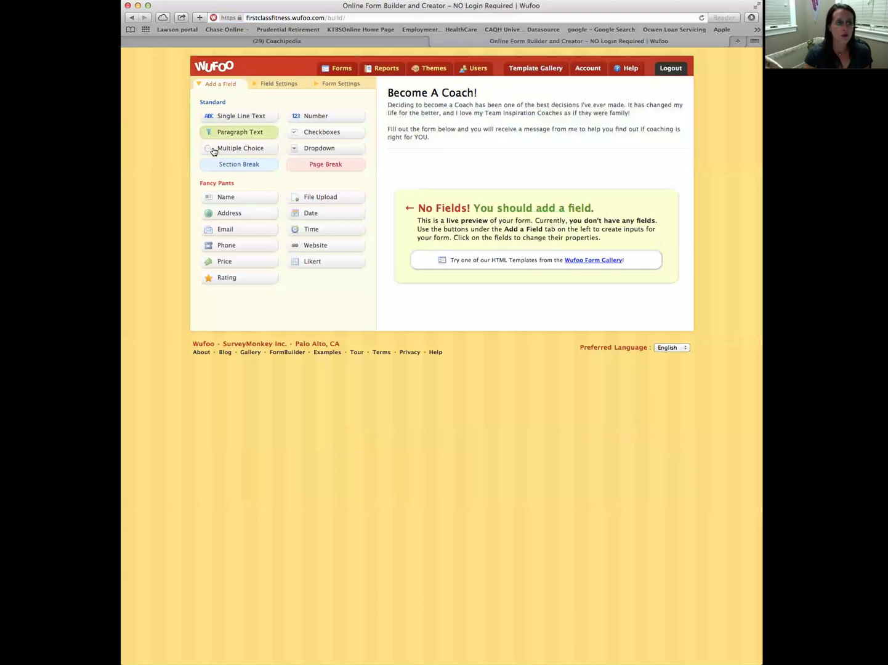
Add a Name field with First and Last boxes and mark it required
left_click(225, 197)
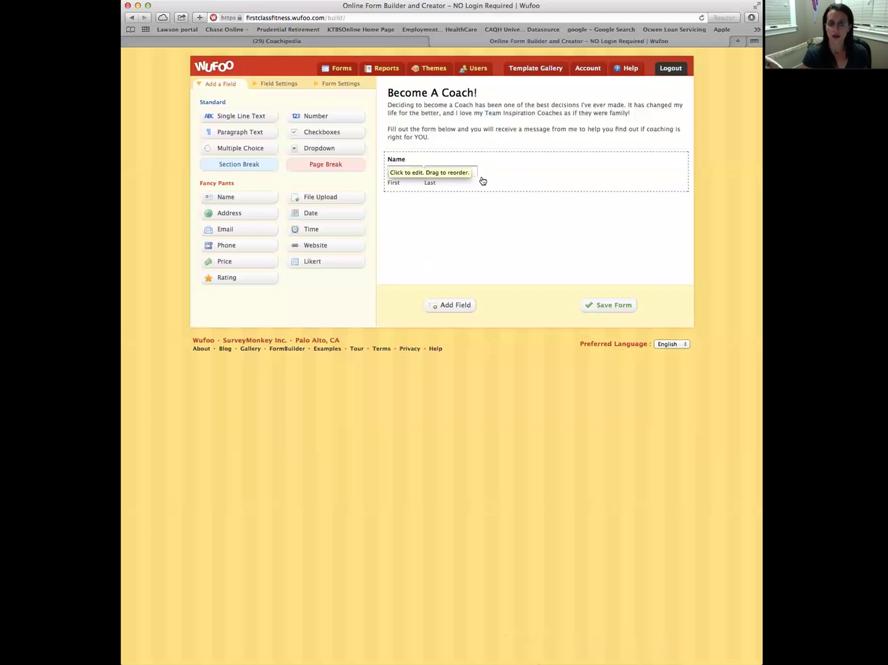
left_click(487, 174)
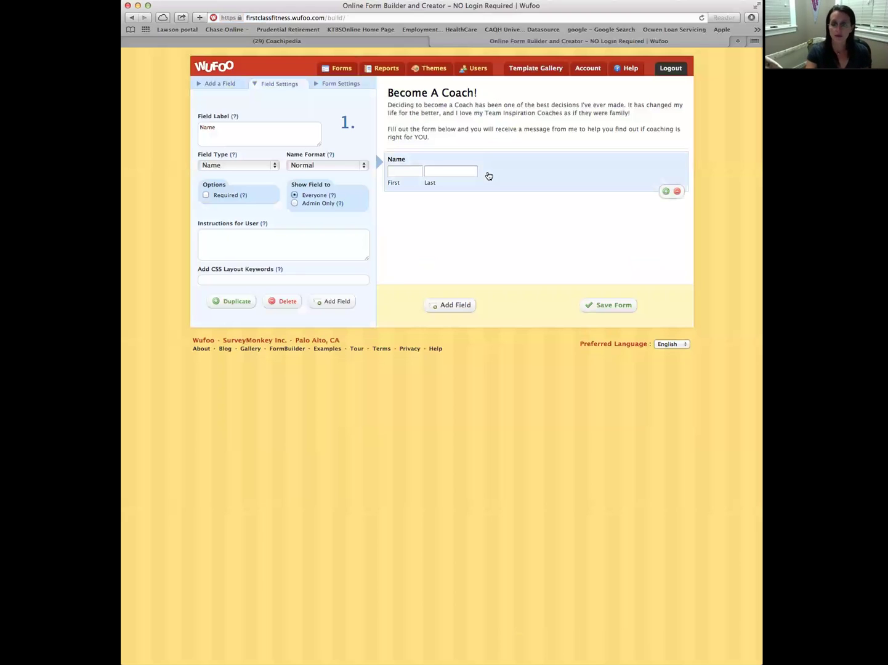
left_click(206, 196)
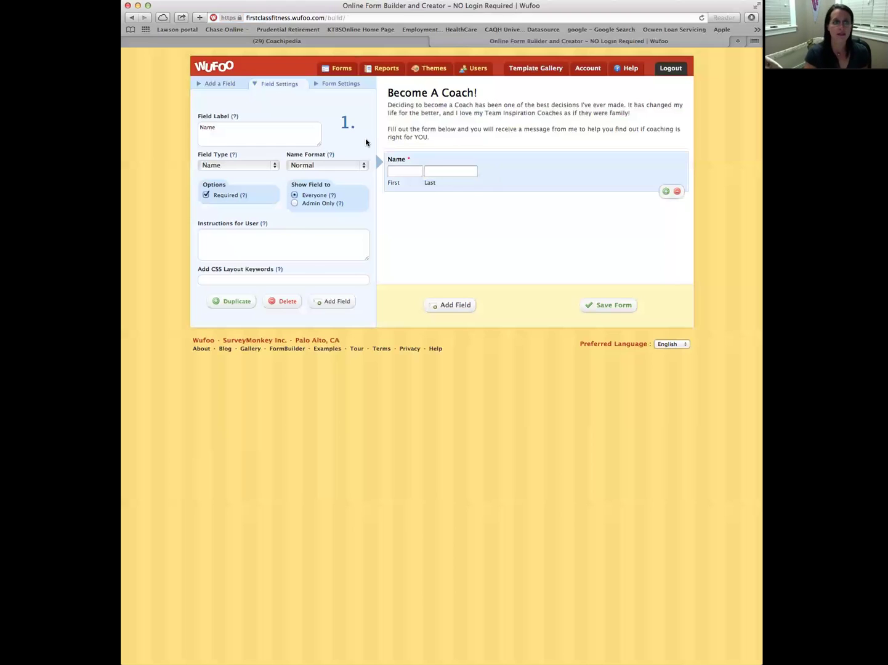
left_click(216, 86)
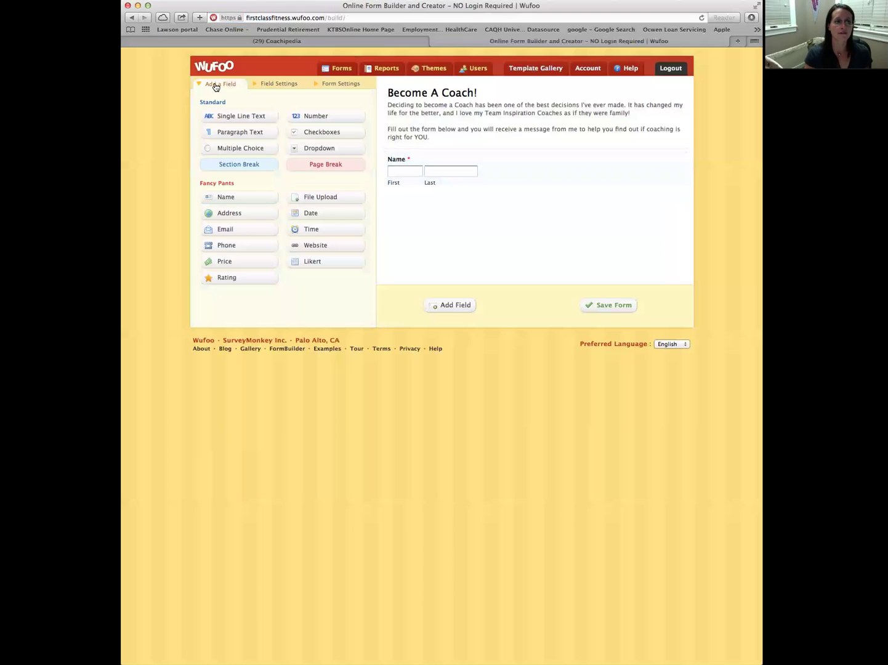
Add a single-line text field labelled 'Facebook Name' and make it required
left_click(235, 119)
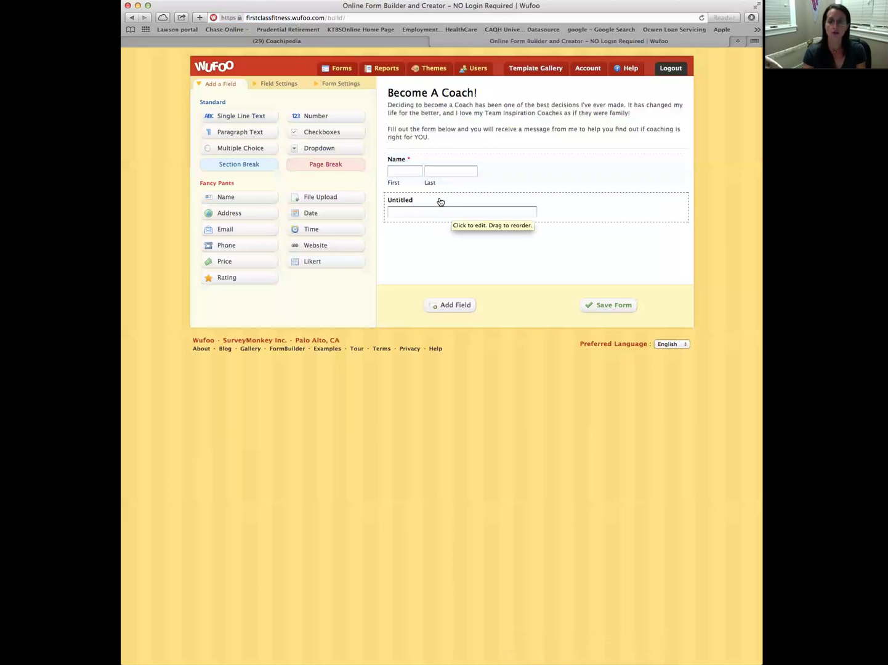
left_click(440, 202)
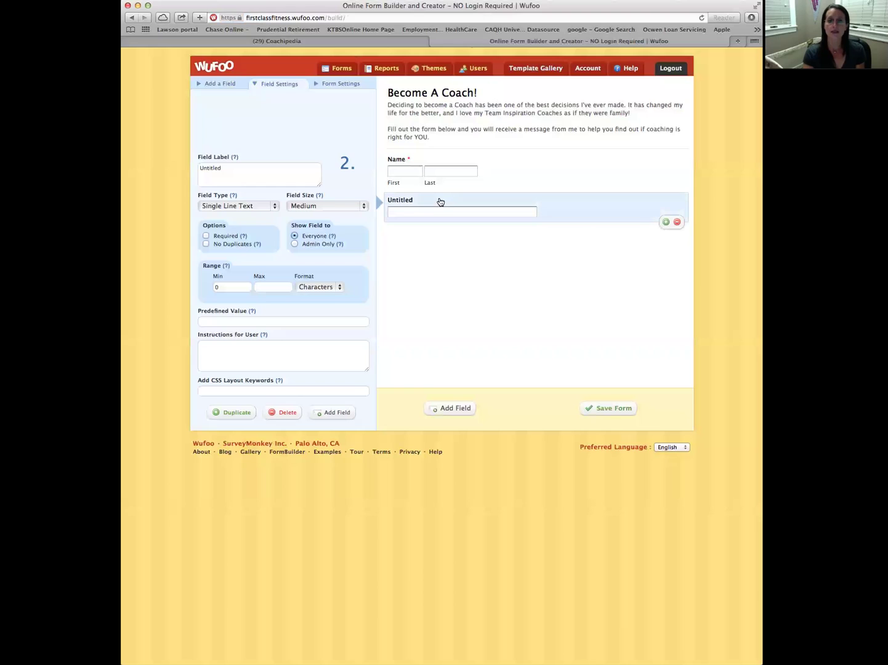
left_click(227, 174)
left_click_drag(227, 174, 200, 168)
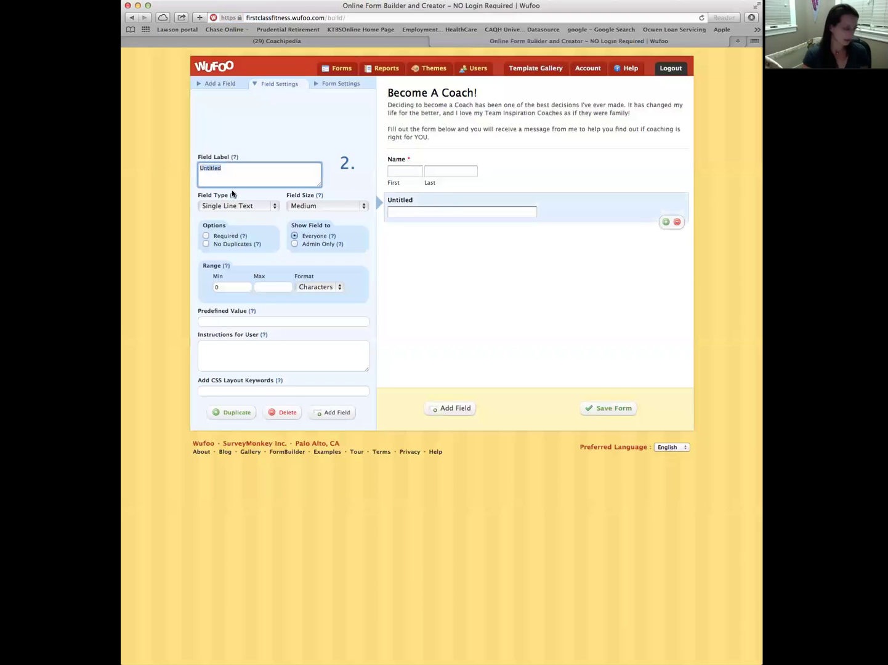
type("Facebook Name")
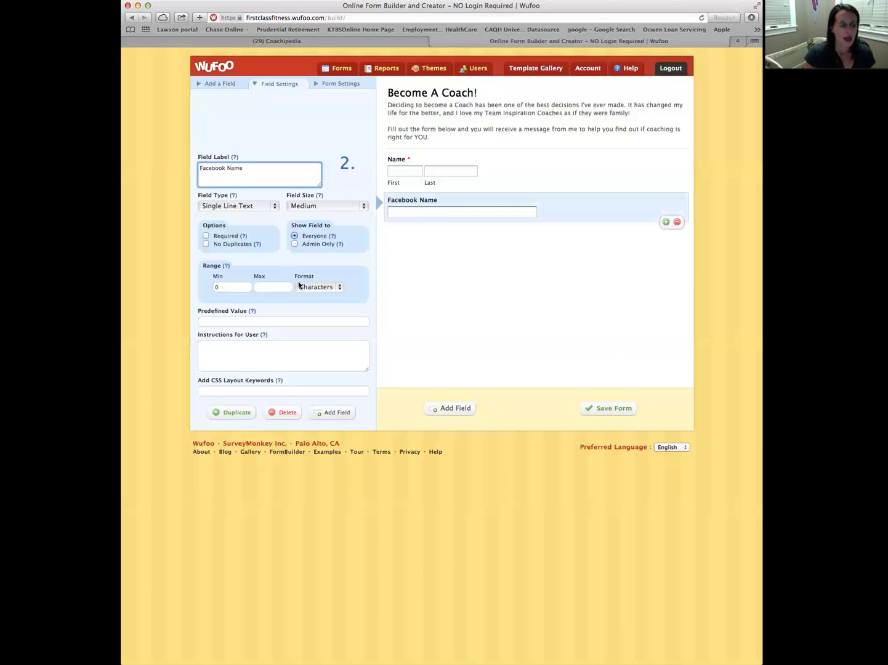
left_click(206, 235)
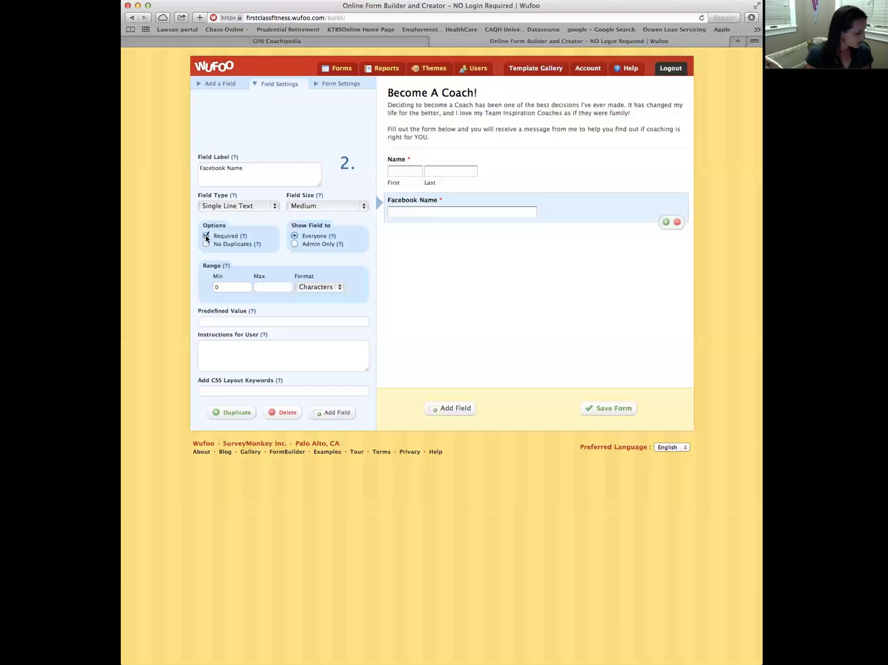
Add an Email field below Facebook Name and mark it required
left_click(223, 87)
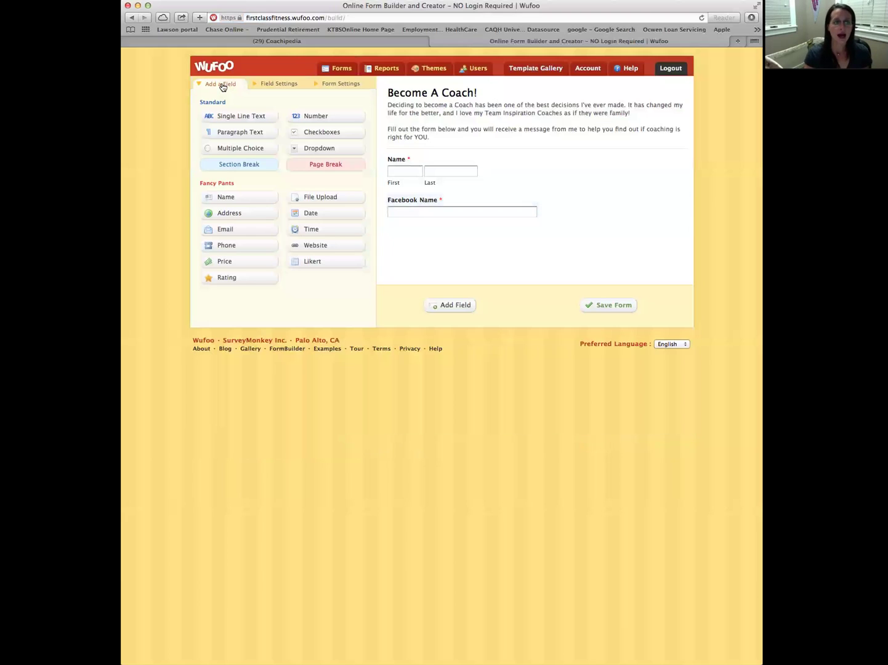
left_click(225, 231)
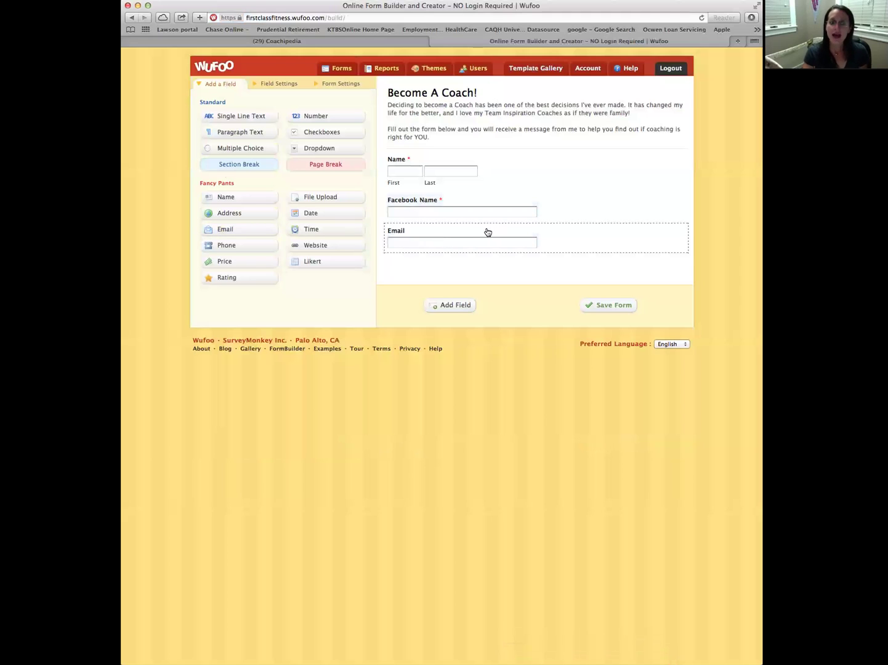
left_click(434, 233)
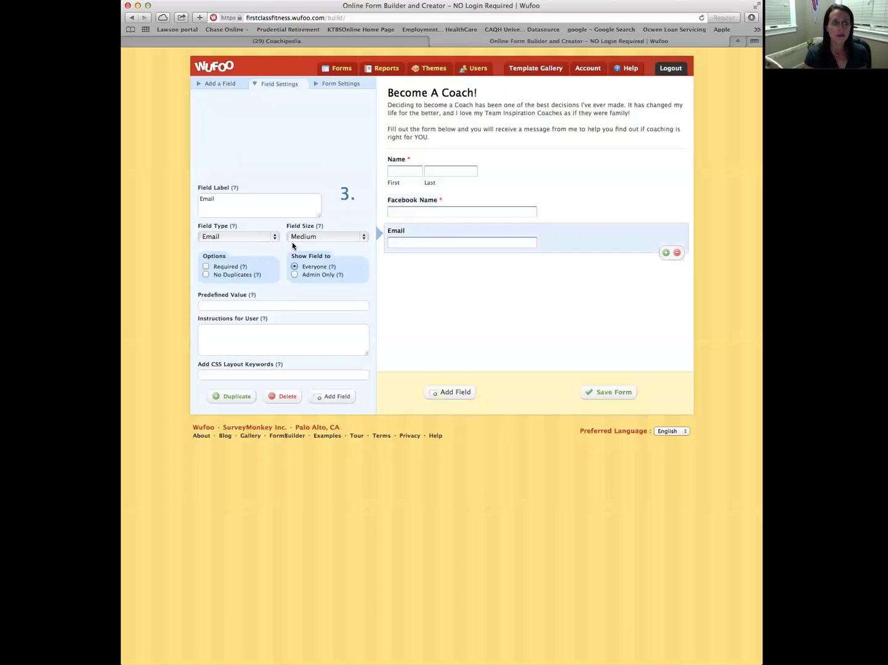
left_click(206, 267)
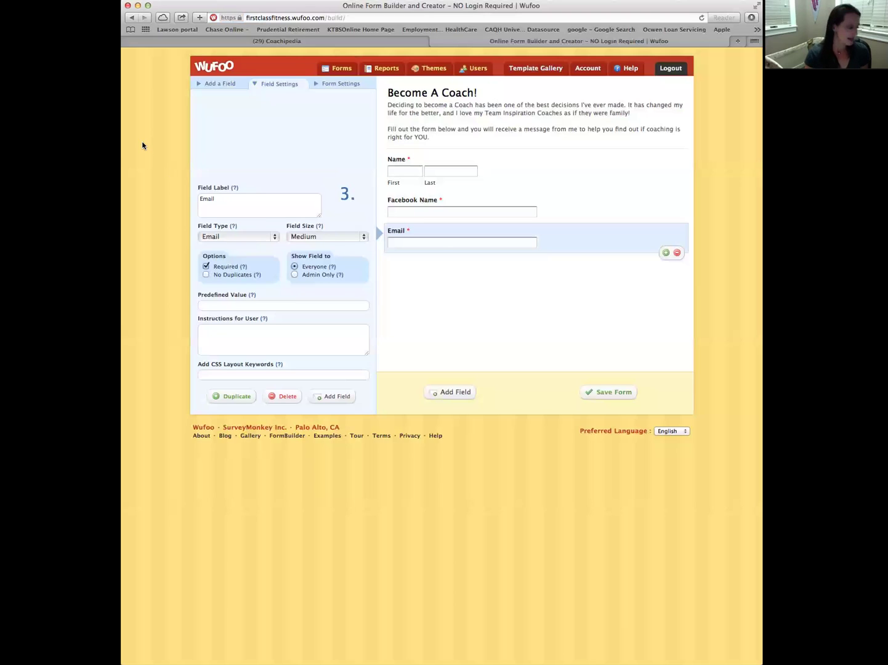
left_click(226, 87)
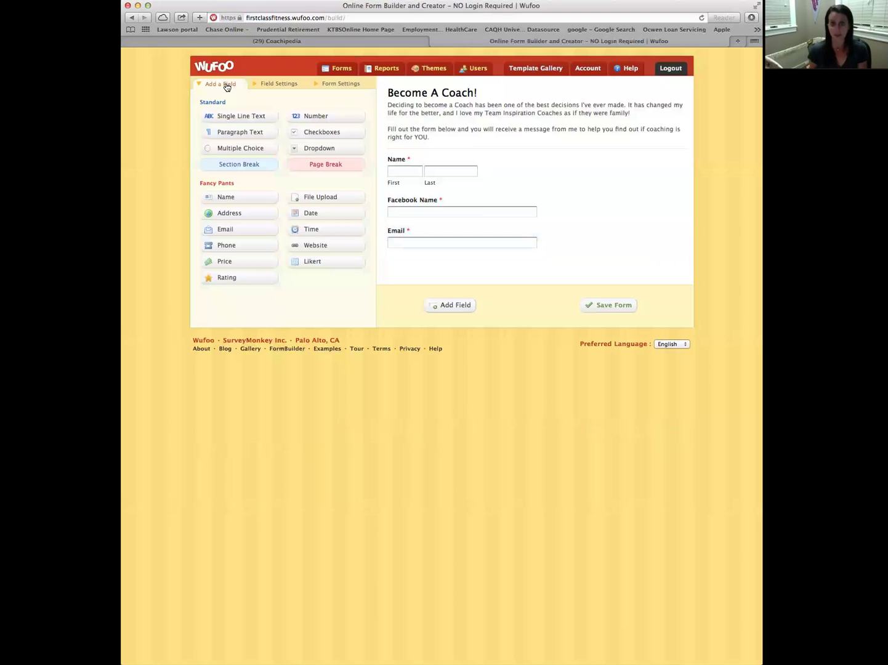
Add a paragraph text field below Email, provisionally labelled 'Coach', then clear the label
left_click(229, 135)
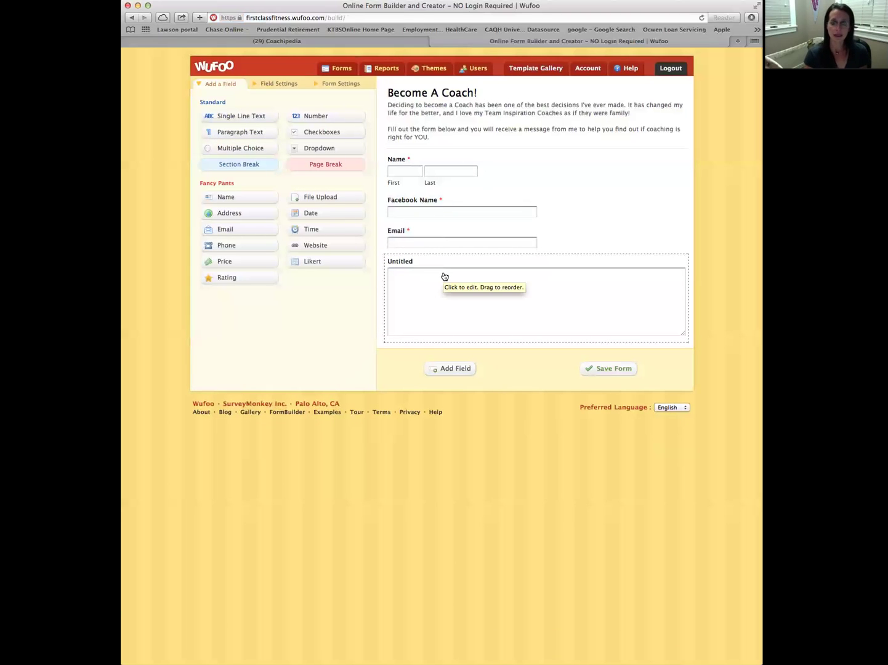
left_click(444, 277)
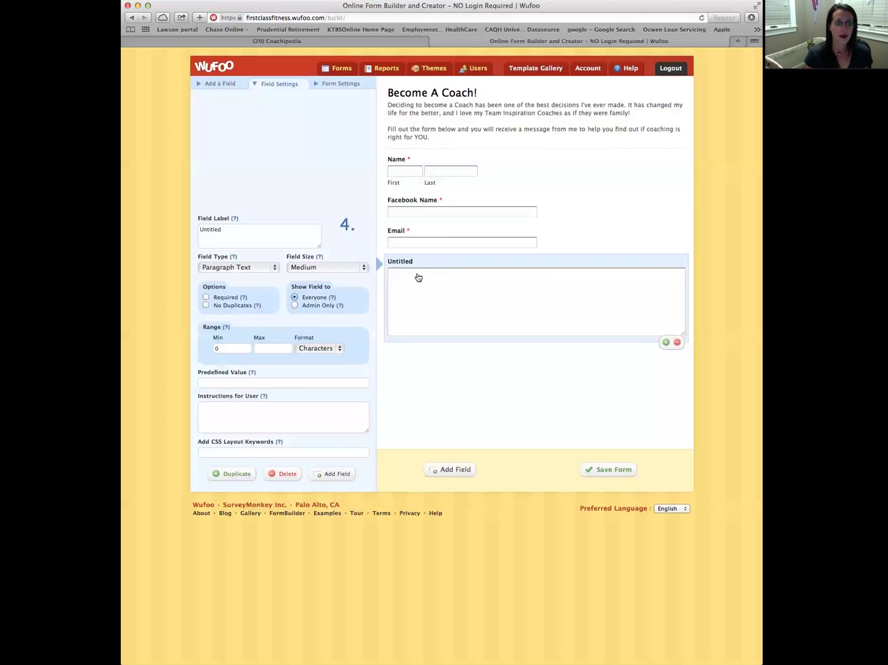
left_click(233, 228)
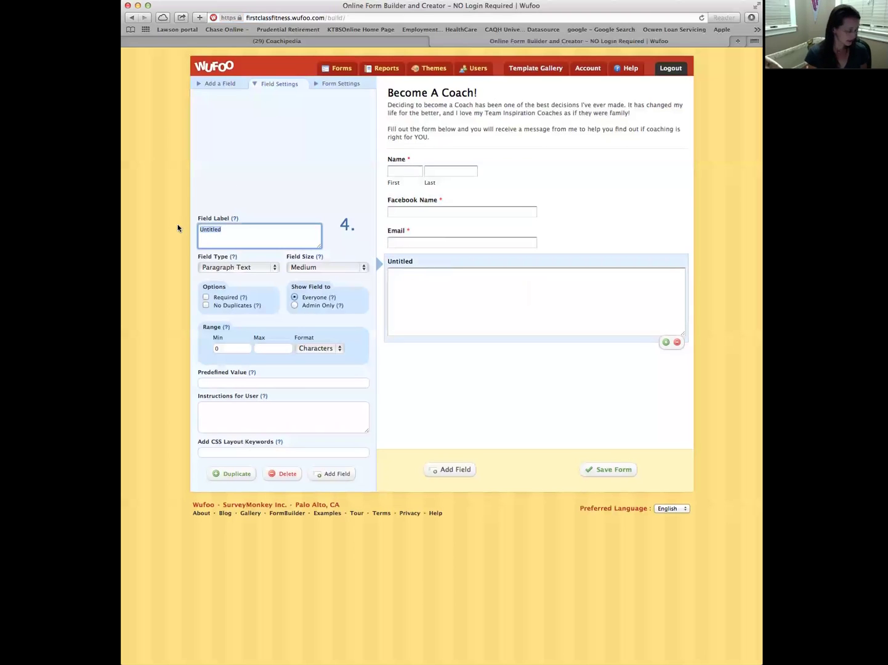
type("Coach")
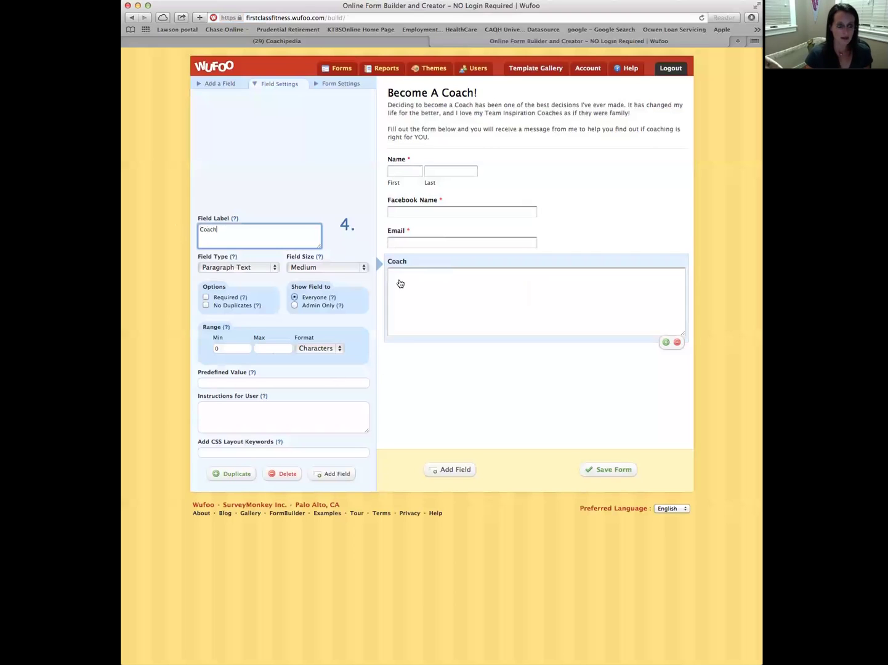
left_click(274, 271)
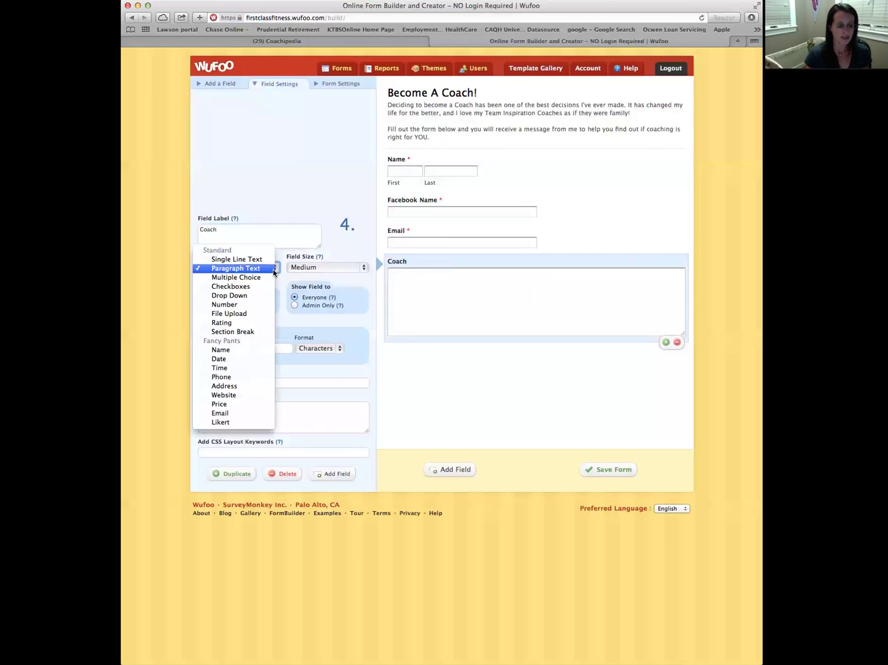
left_click(243, 231)
left_click_drag(224, 230, 176, 227)
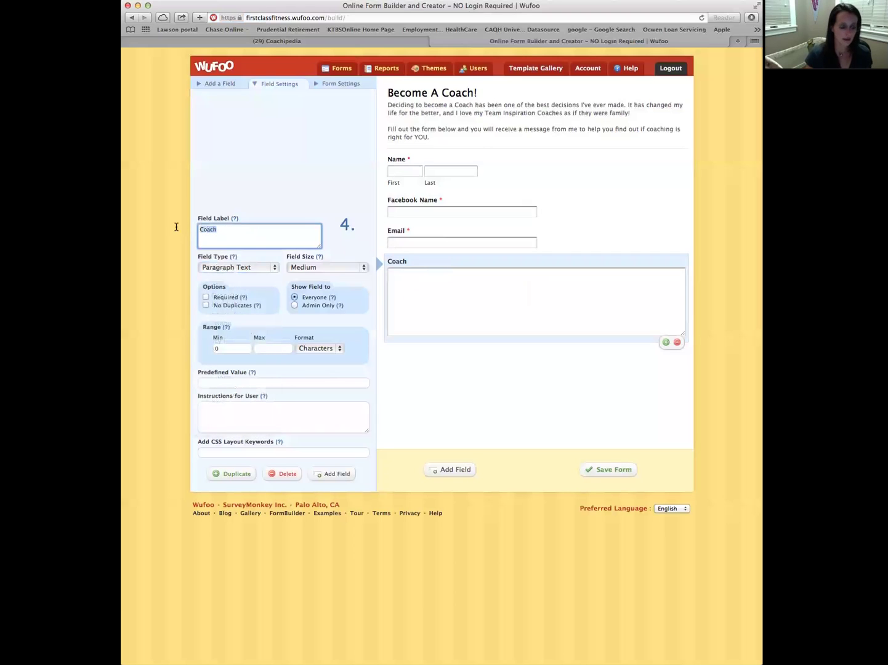
key("BackSpace")
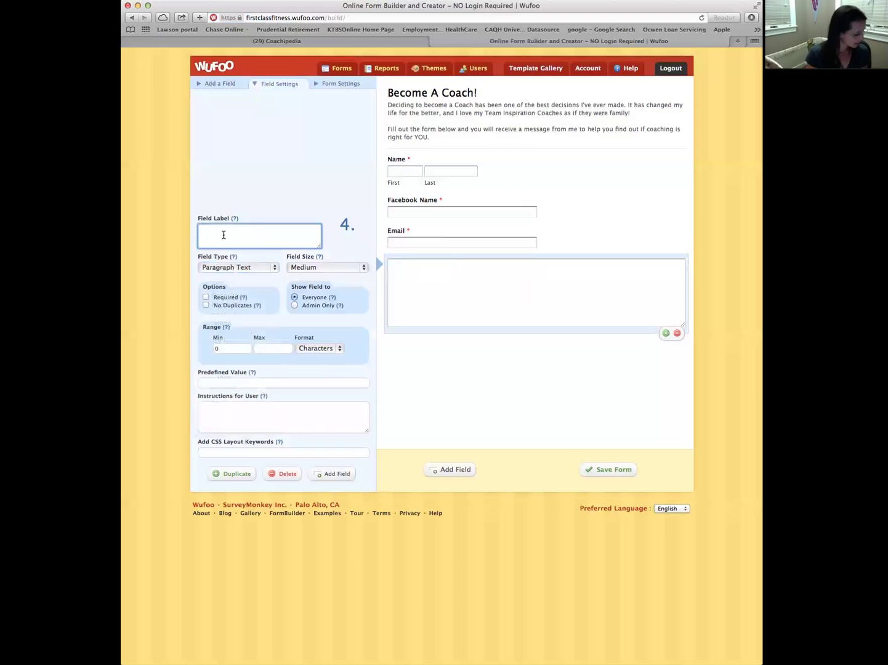
Label it 'Do you have a Beachbody Coach, other than me?' with the eligibility note, and make it required
type("Do you have")
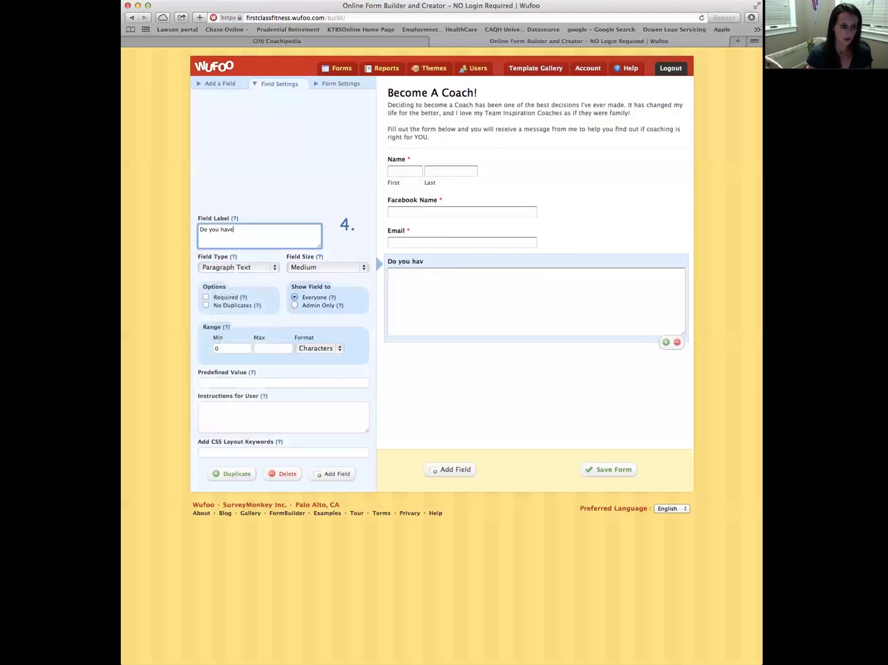
type(" a Beac")
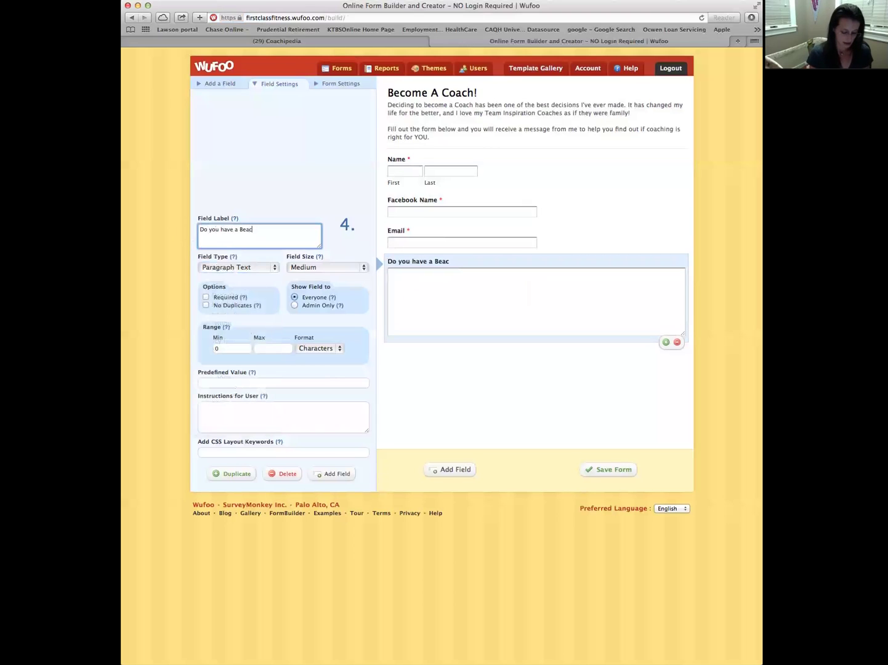
type("j")
type("hbody Cpoahc")
key("BackSpace")
key("BackSpace")
key("BackSpace")
key("BackSpace")
key("BackSpace")
type("oach?")
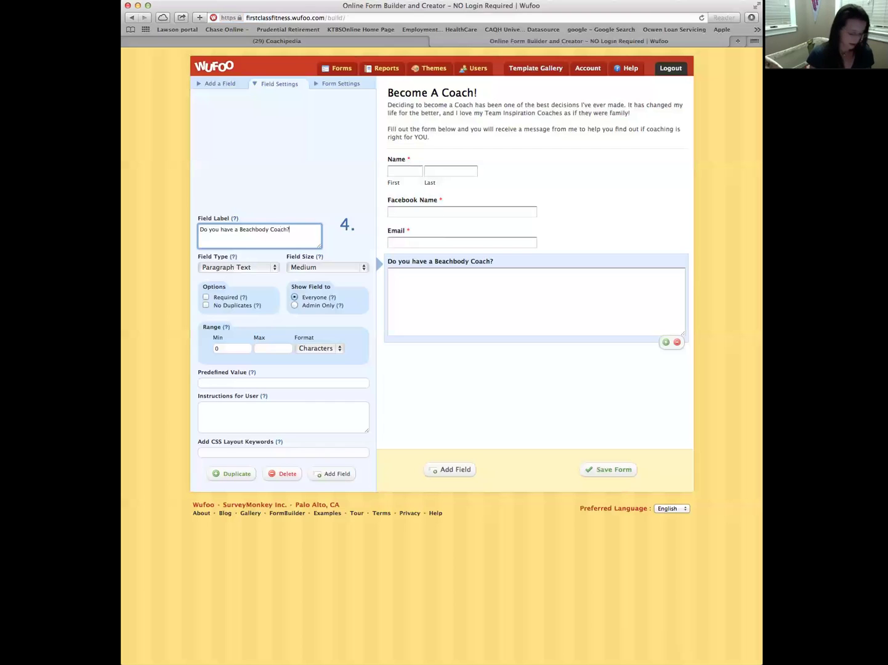
key("BackSpace")
type(", other than me")
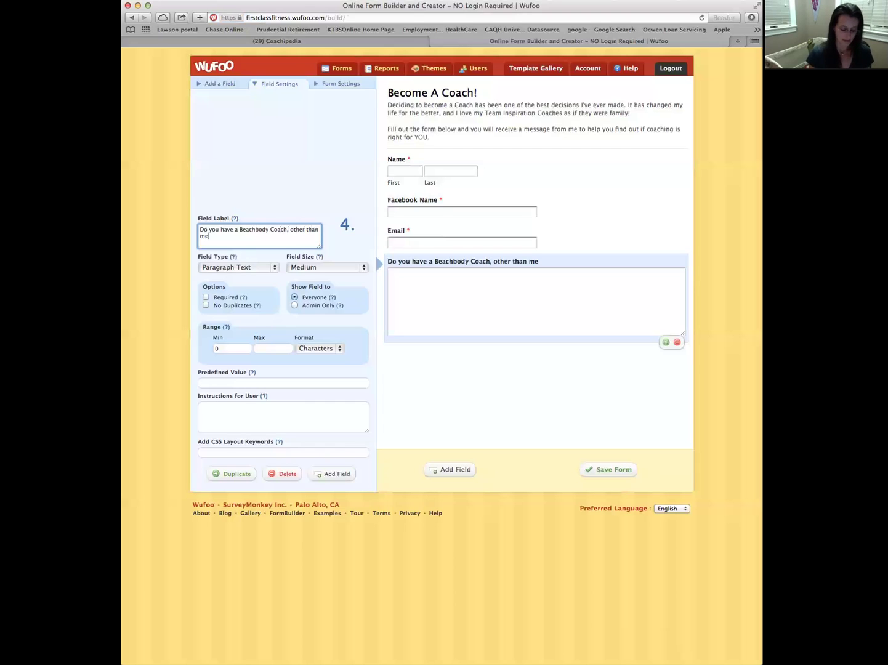
type("?")
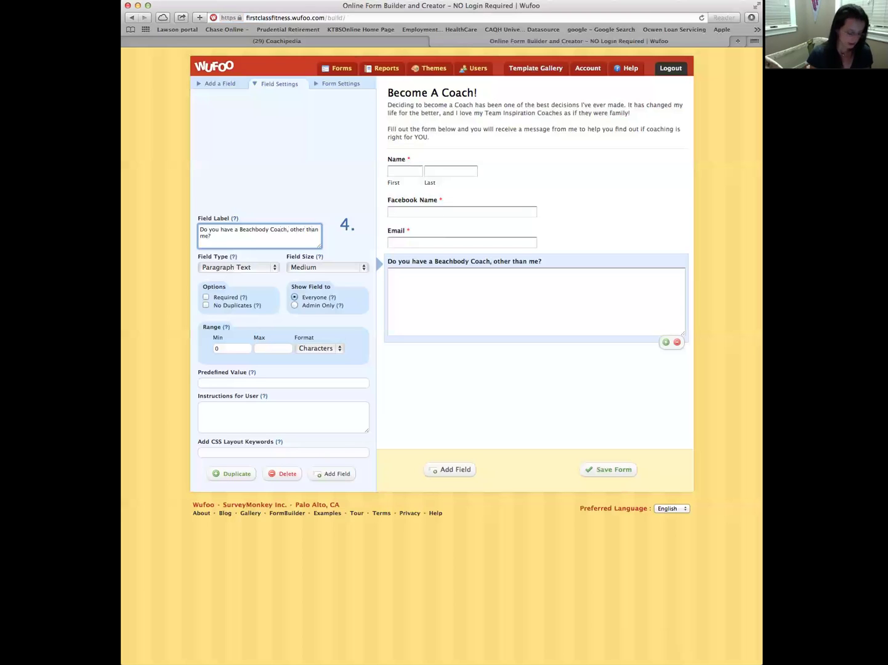
type(" **")
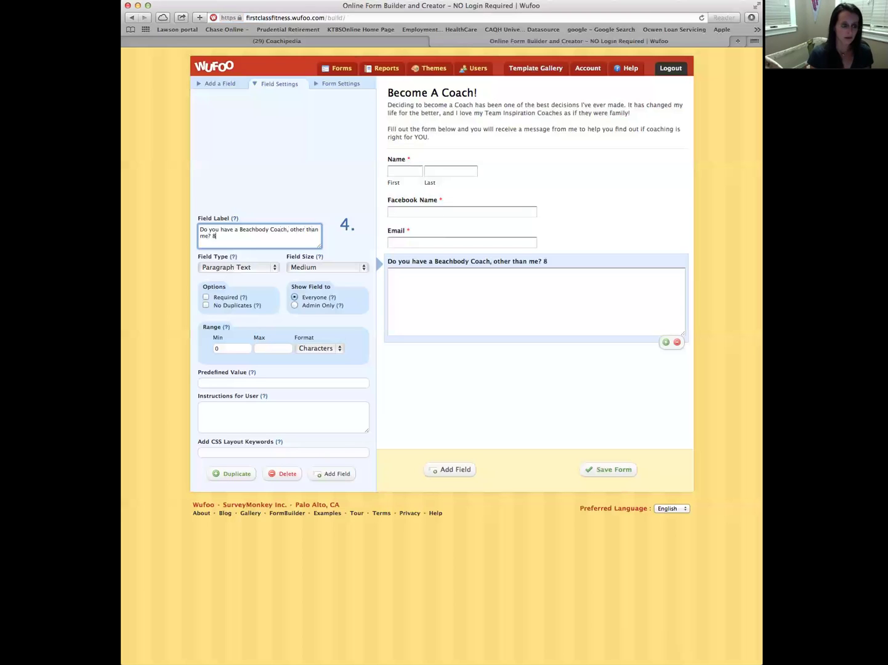
key("BackSpace")
key("BackSpace")
type("*** ")
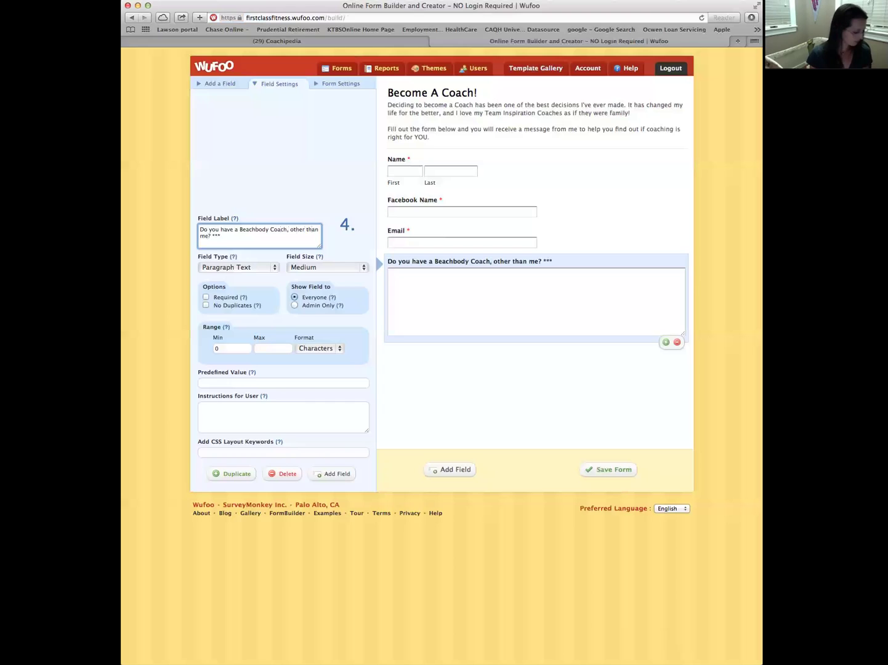
type("Although ")
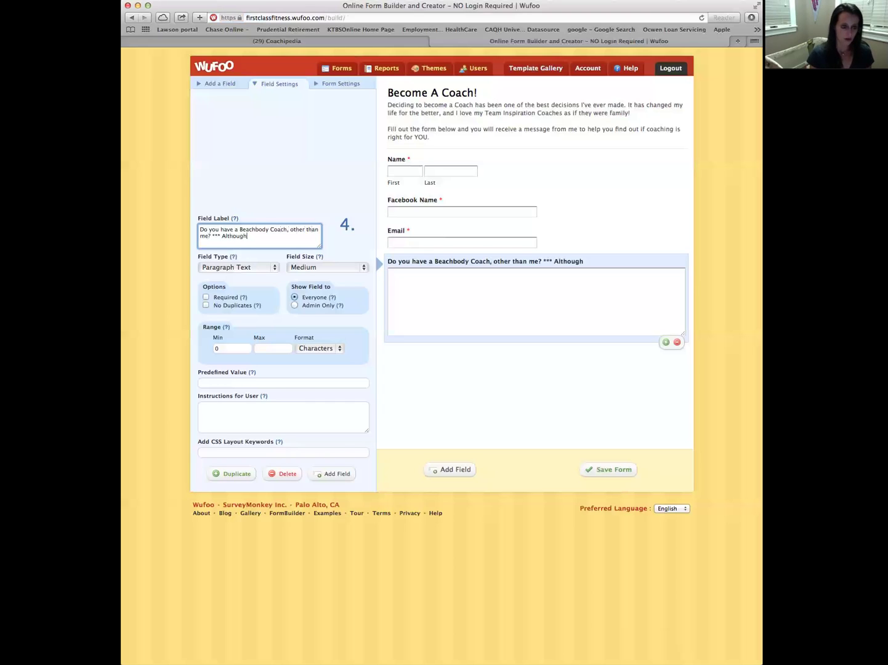
type("I would love to")
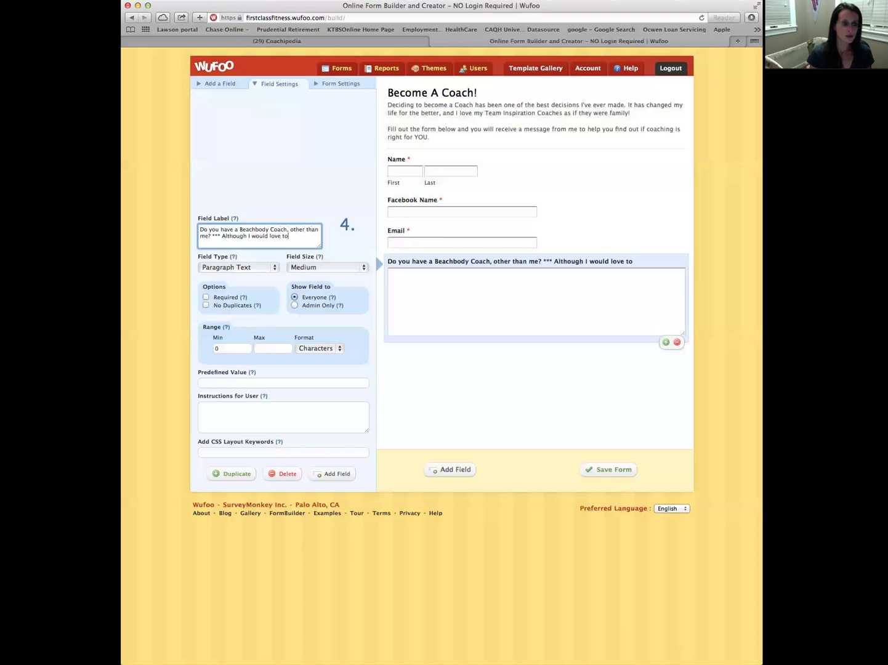
type(" be able to wor")
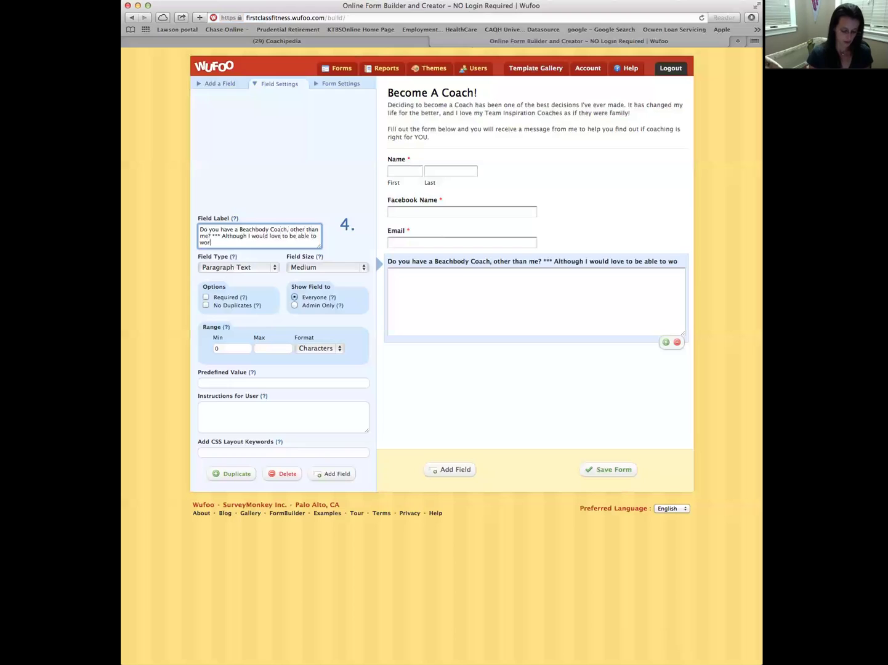
type("k wit")
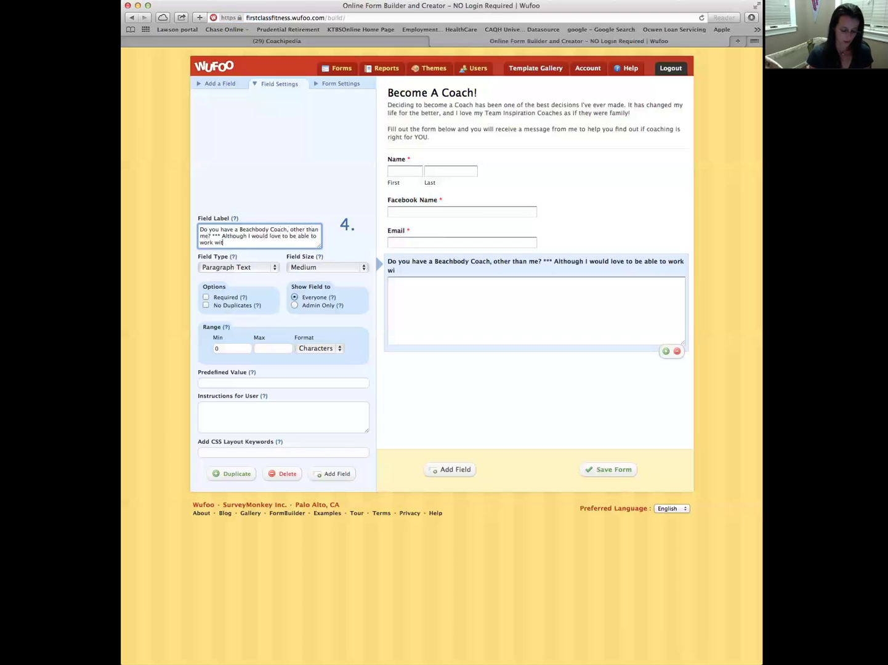
type("h EVERYONE")
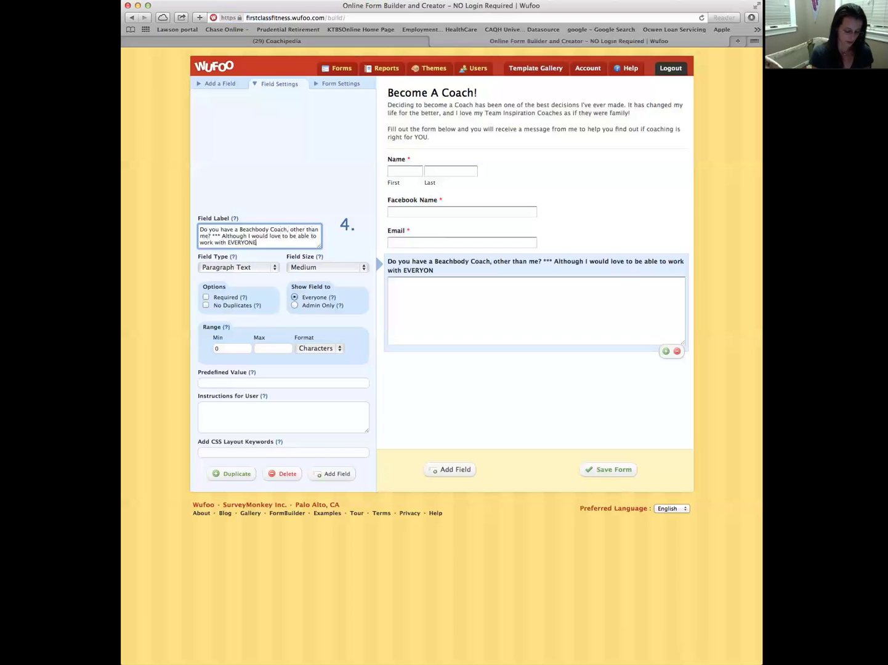
type(", I can ")
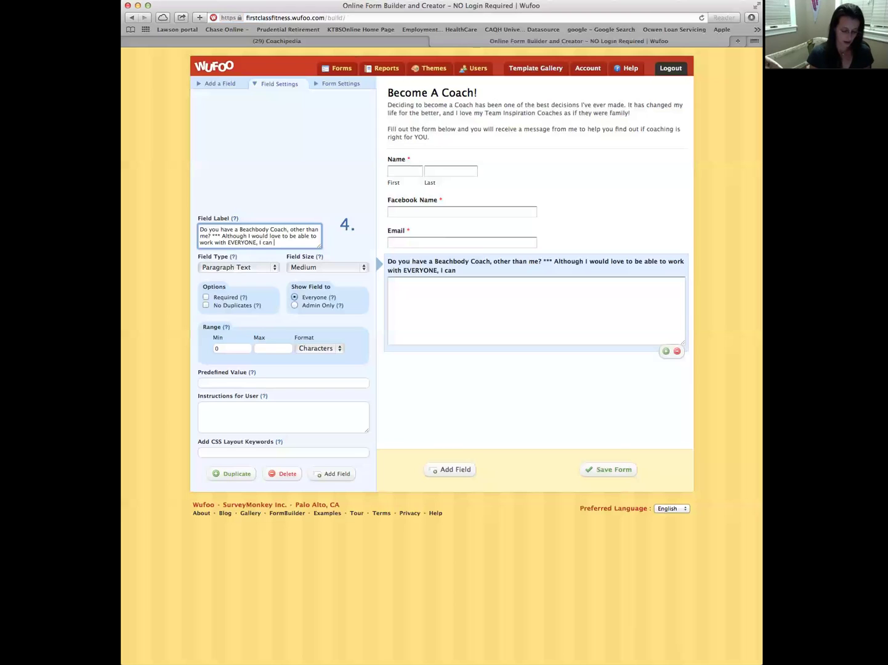
type("only accept applications")
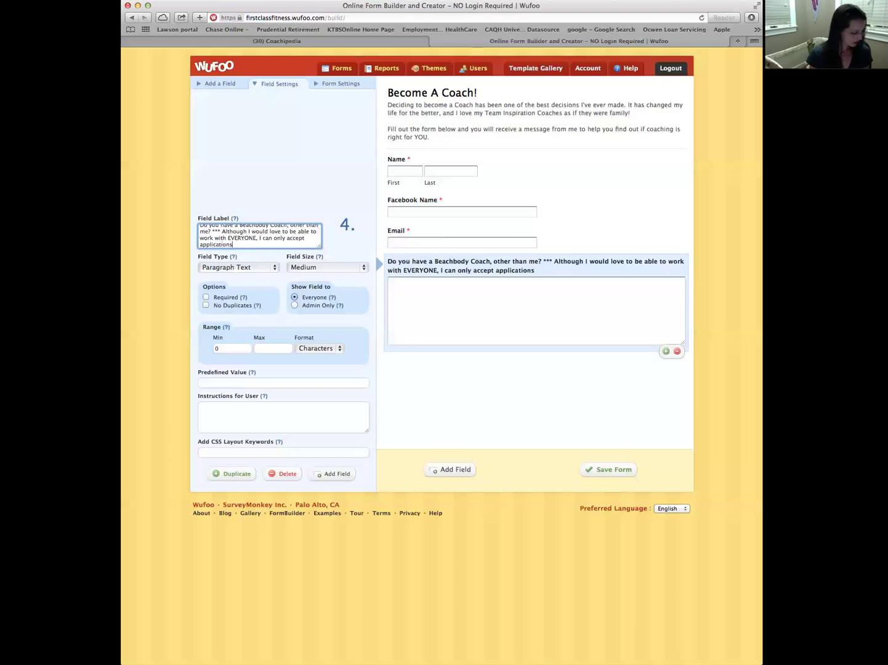
type(" if you")
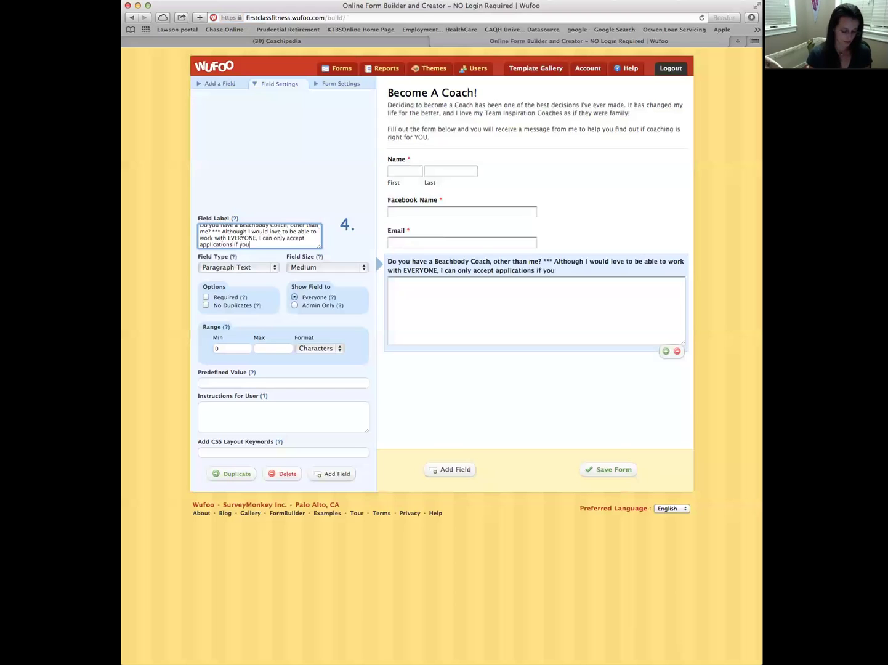
type(" are NOT")
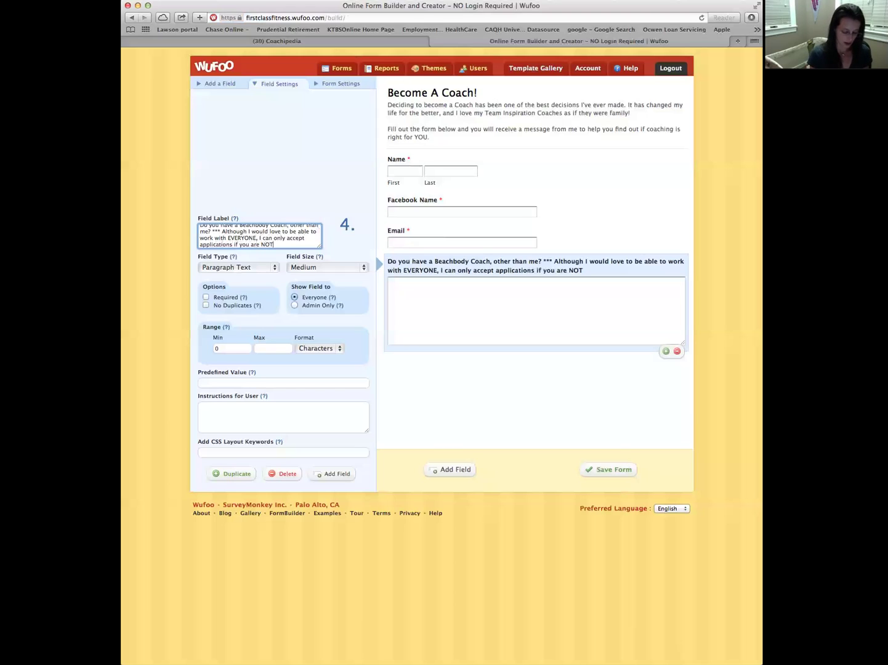
type(" already ")
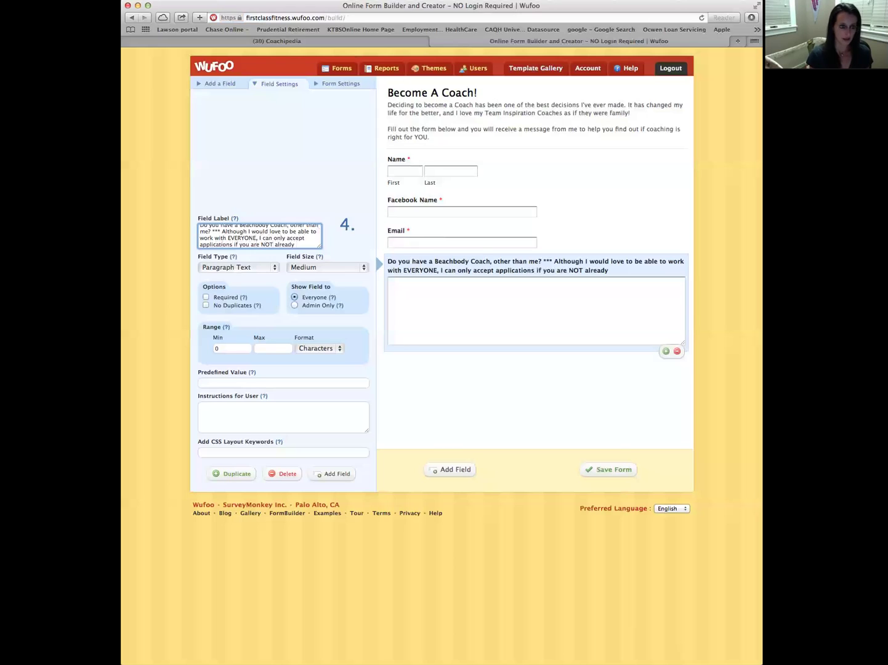
type("working")
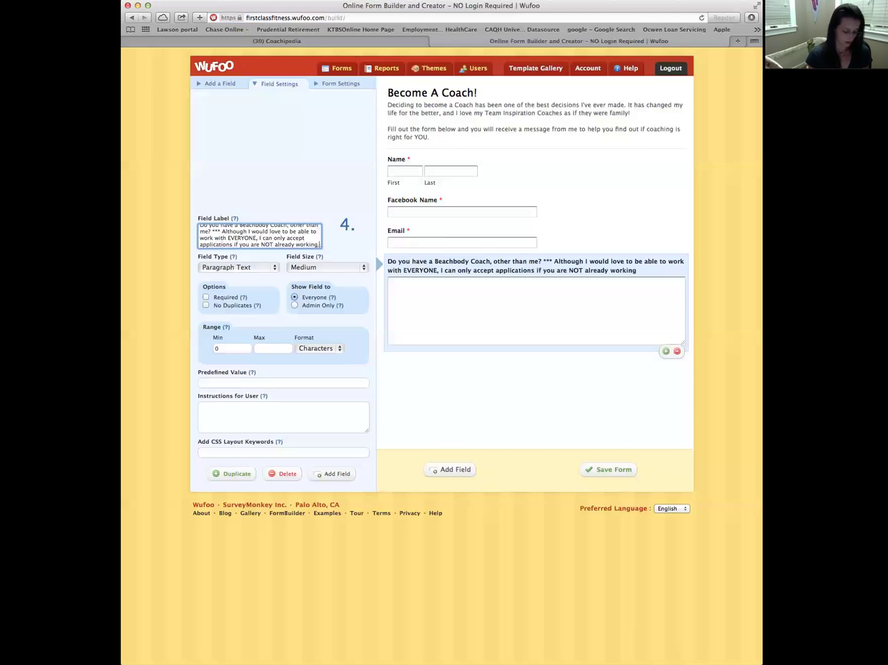
type(" with a Coach")
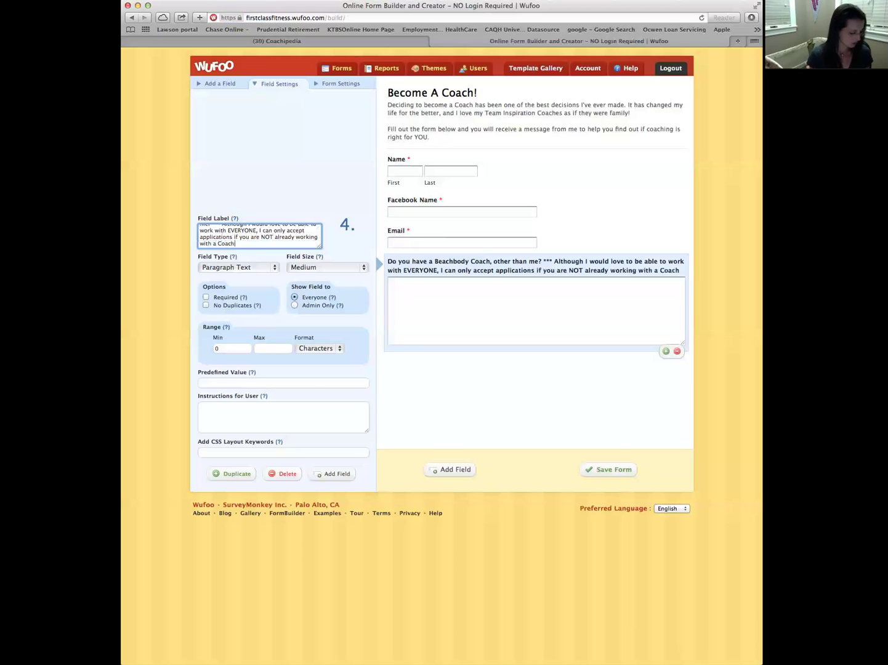
type(".")
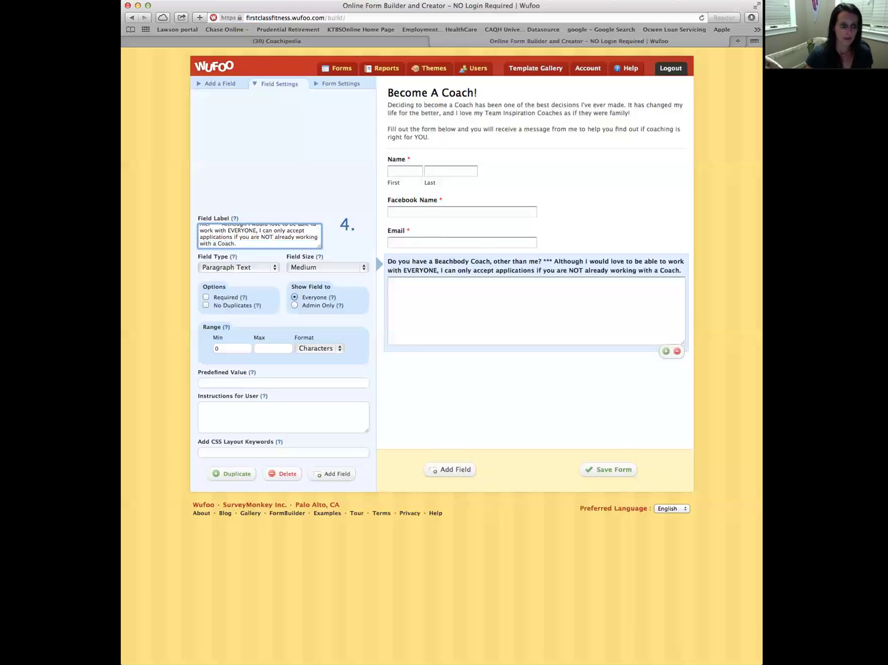
left_click(206, 298)
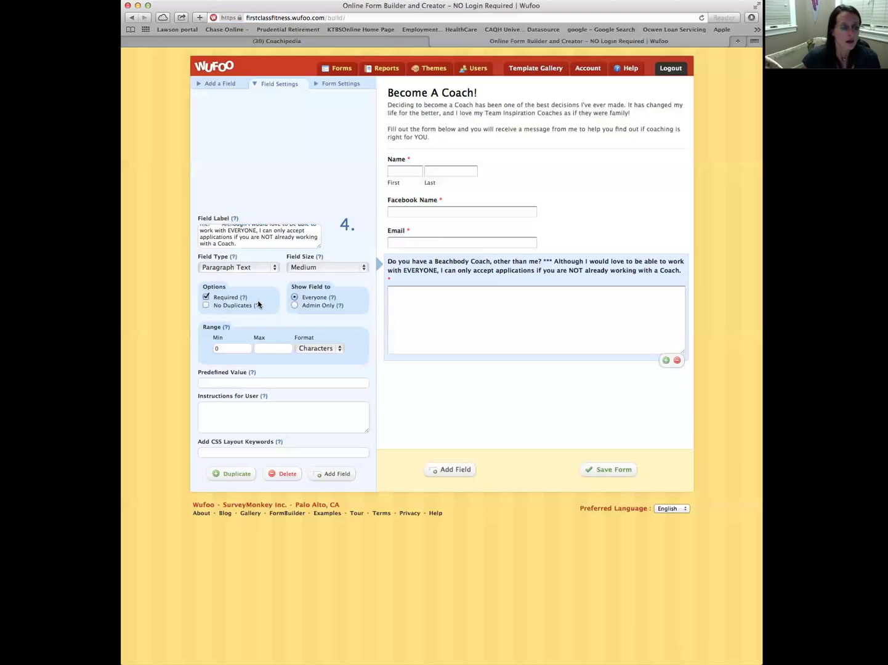
Change the coach question to Multiple Choice with 'Yes, I already have a coach' and 'No, I do not have a coach'
left_click(275, 268)
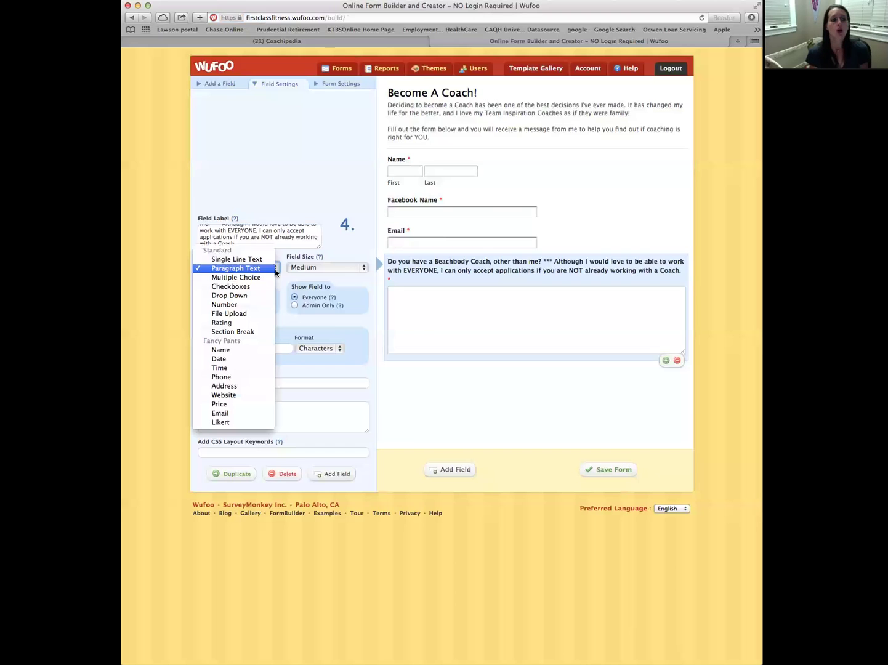
left_click(251, 277)
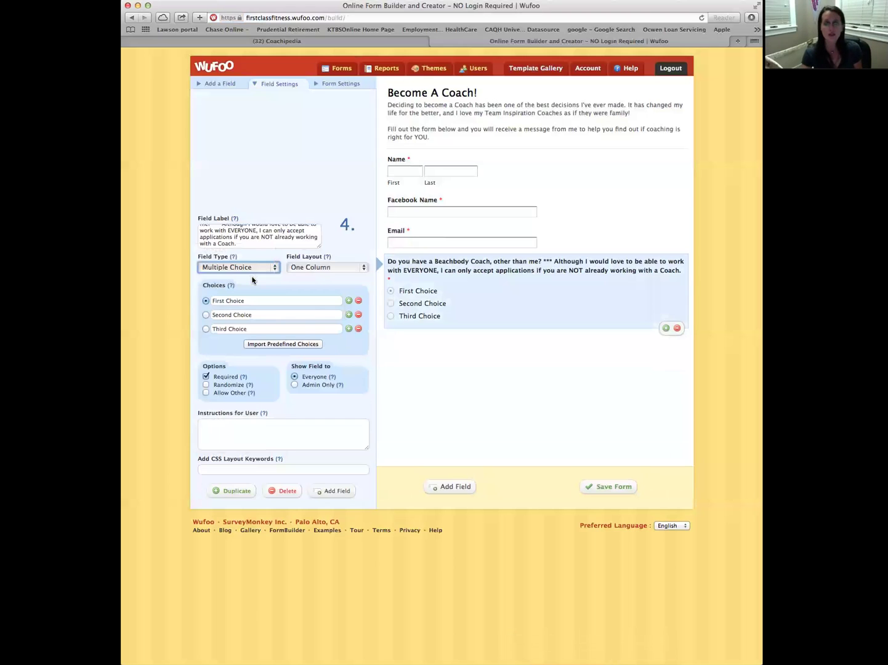
left_click(246, 300)
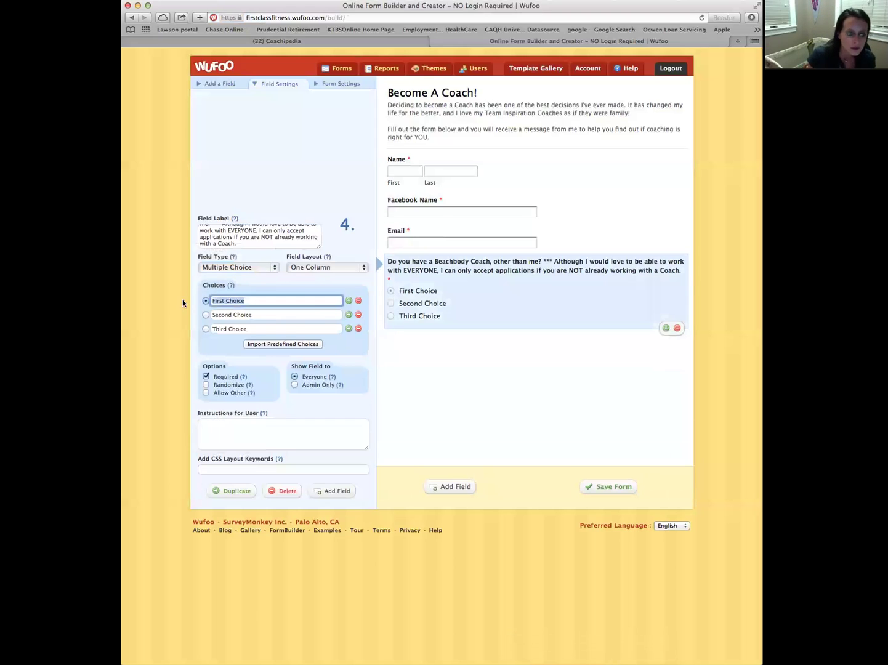
type("Yes, I already have a coach")
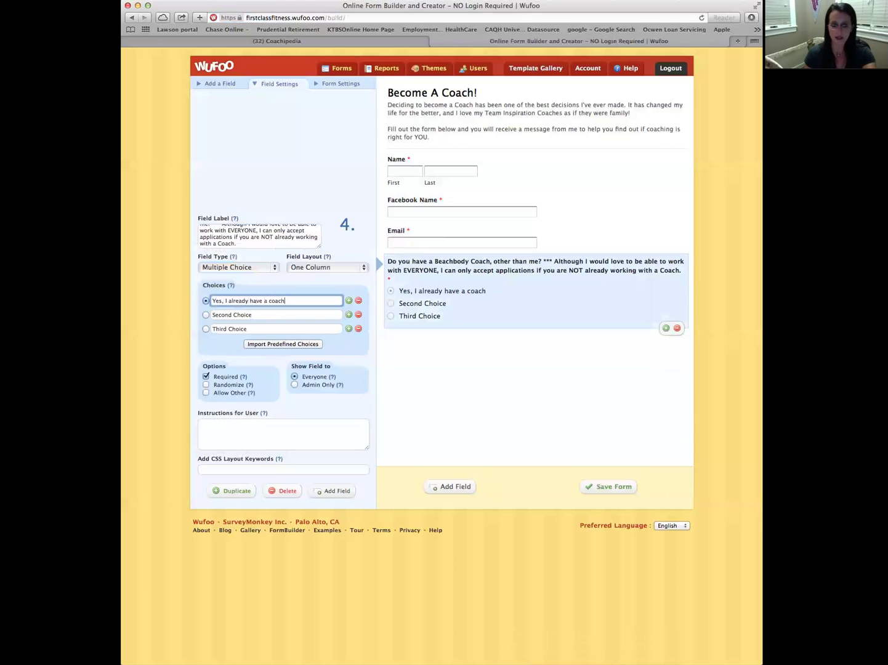
left_click(254, 315)
left_click_drag(253, 315, 163, 313)
type("No, I do not have a coach")
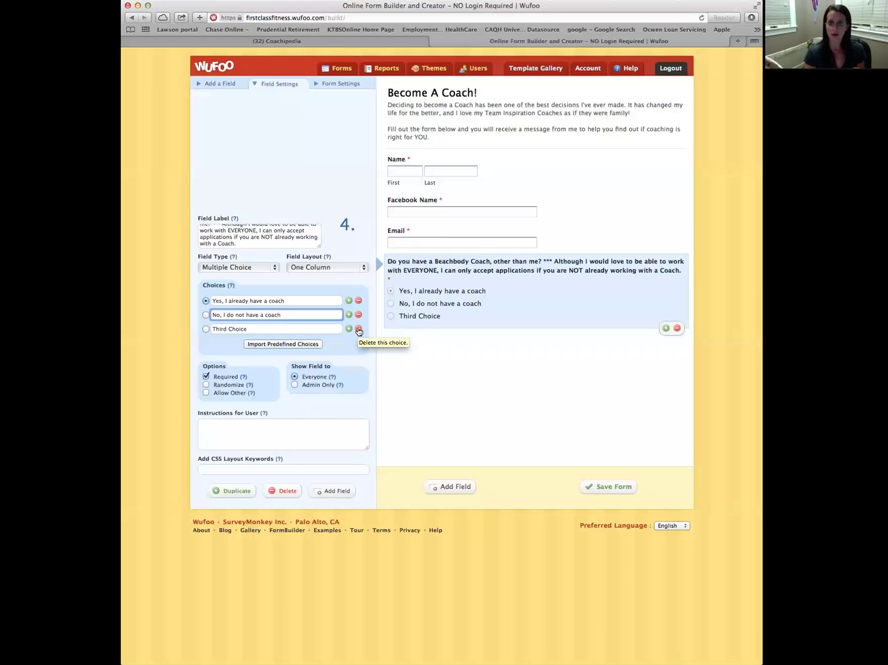
left_click(358, 329)
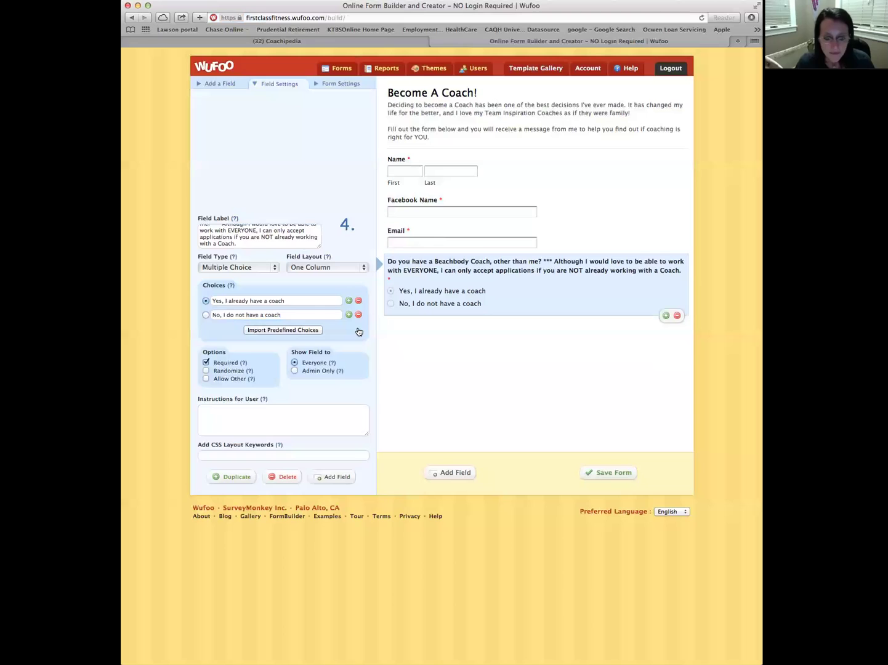
Save the Become A Coach! form with its four required questions
left_click(611, 474)
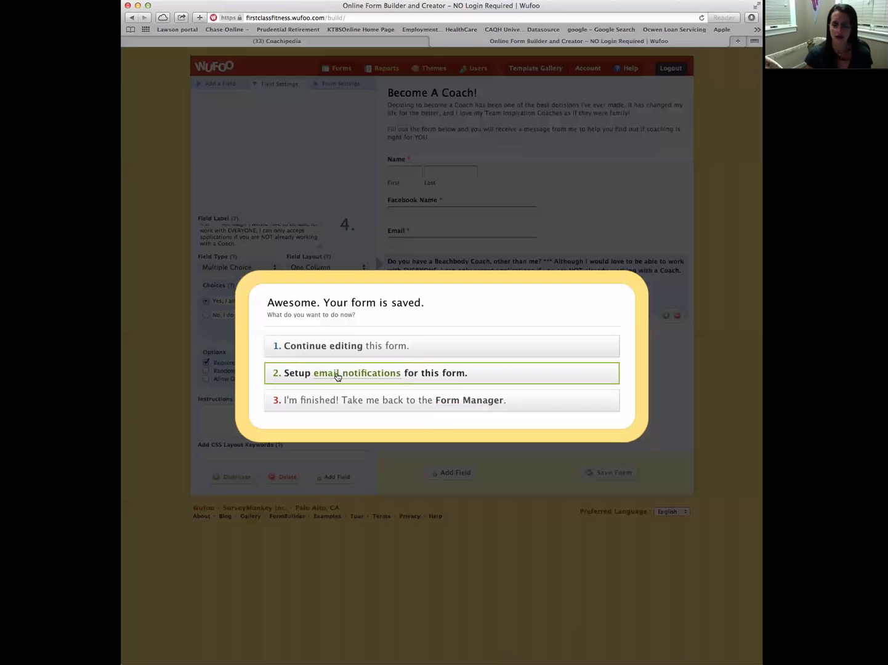
Send inbox notifications for new entries and new comments to the owner's e-mail address
left_click(338, 377)
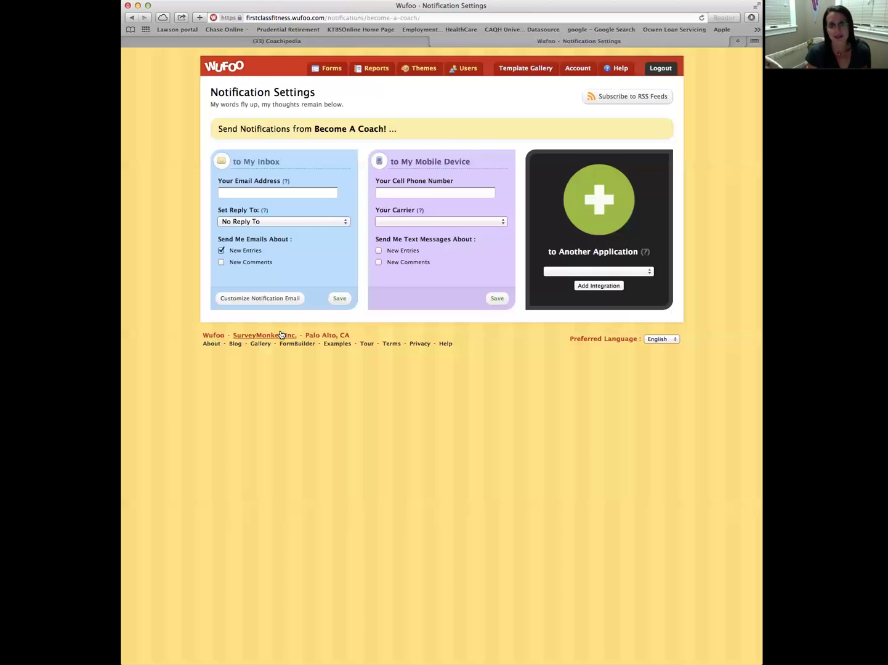
left_click(231, 193)
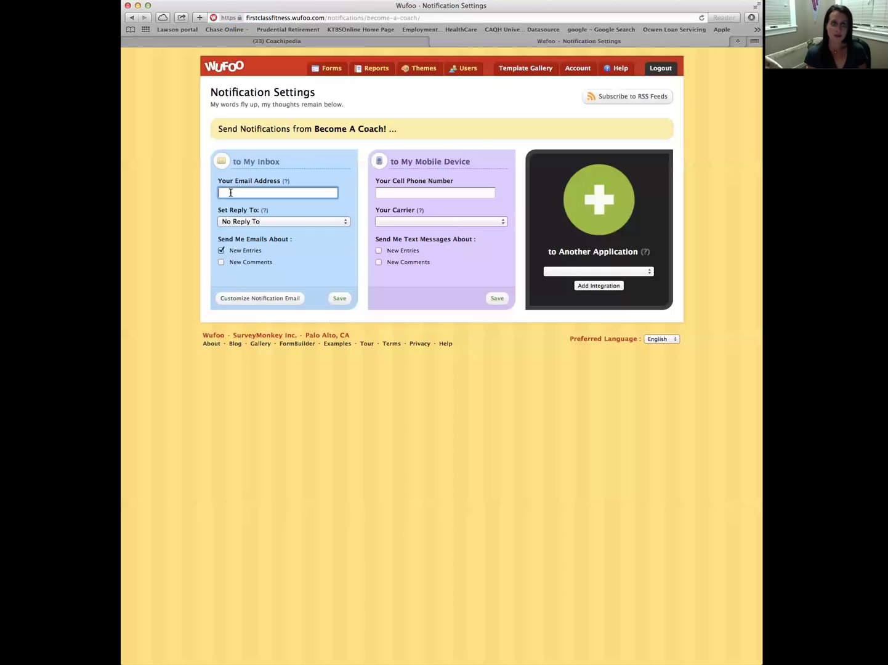
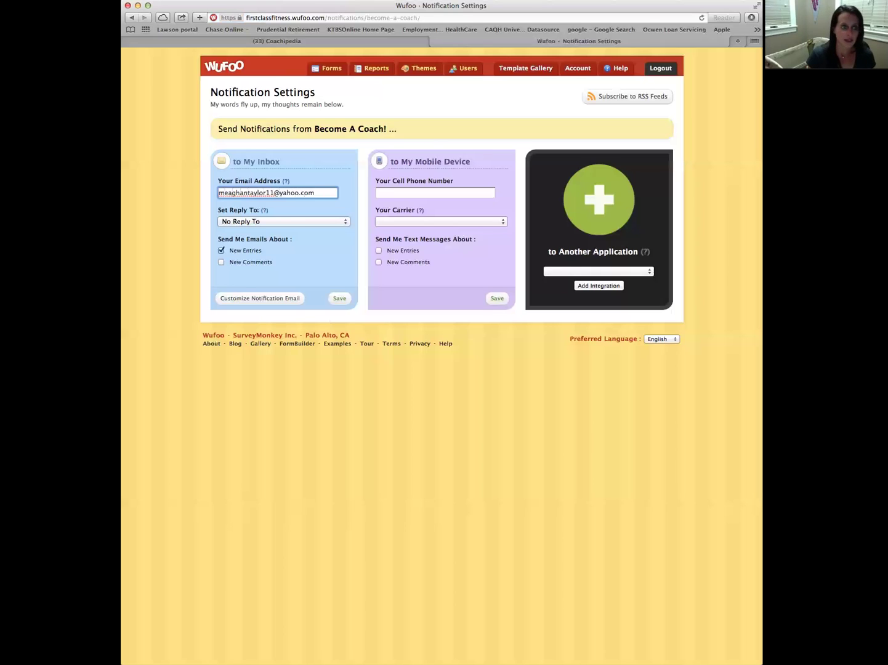
left_click(220, 263)
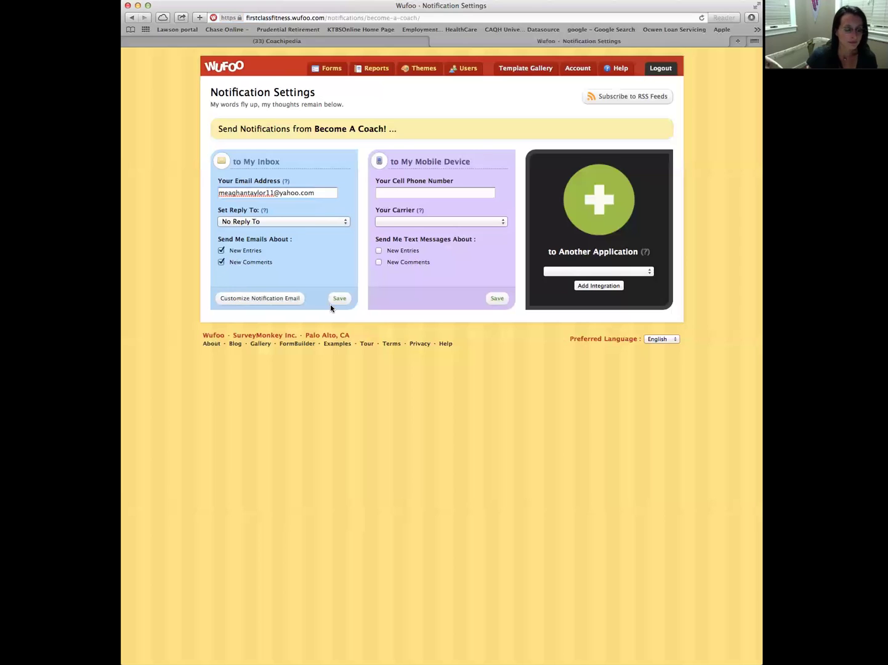
Set Reply To to Email and save the To My Inbox settings
left_click(346, 223)
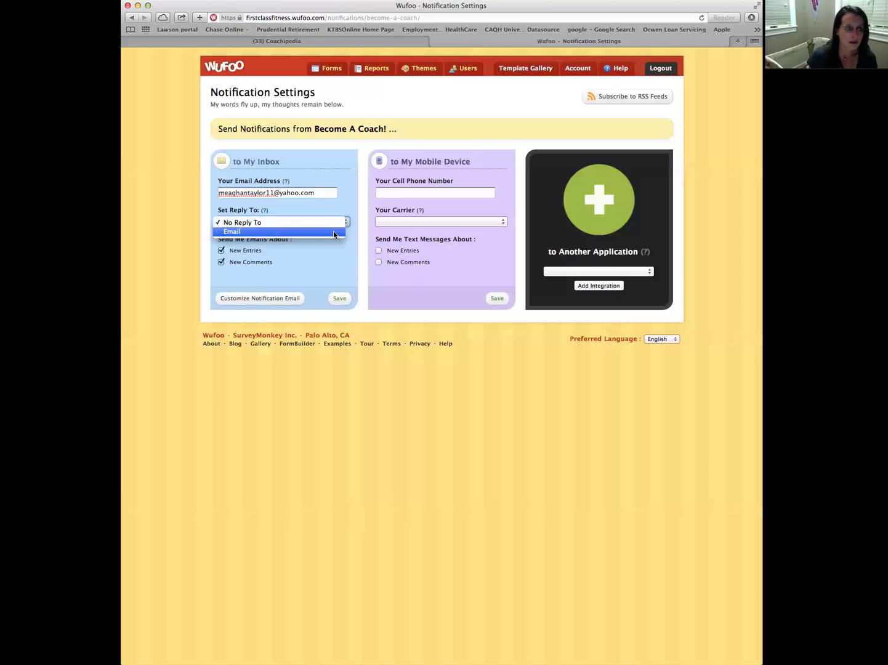
left_click(333, 231)
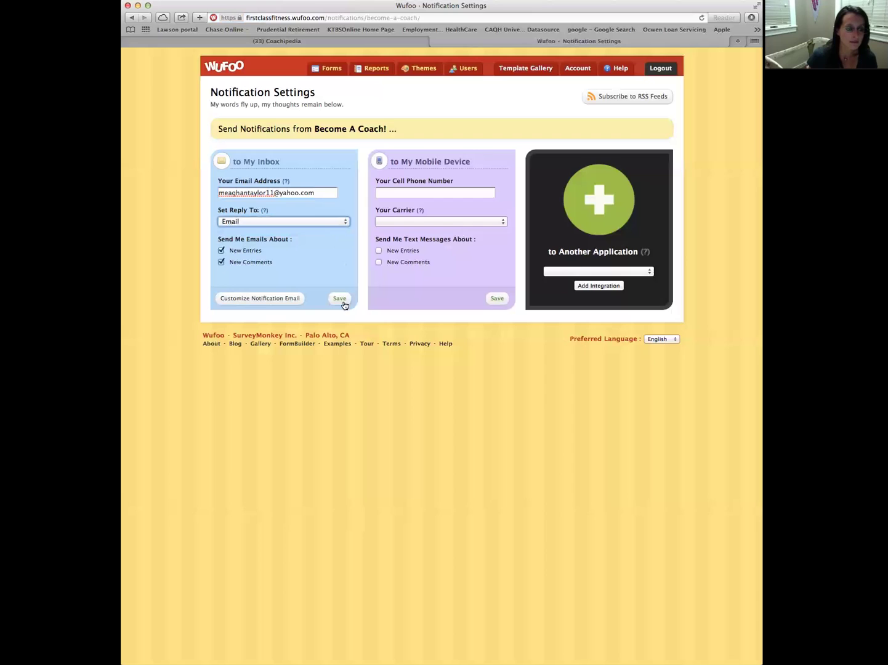
left_click(340, 300)
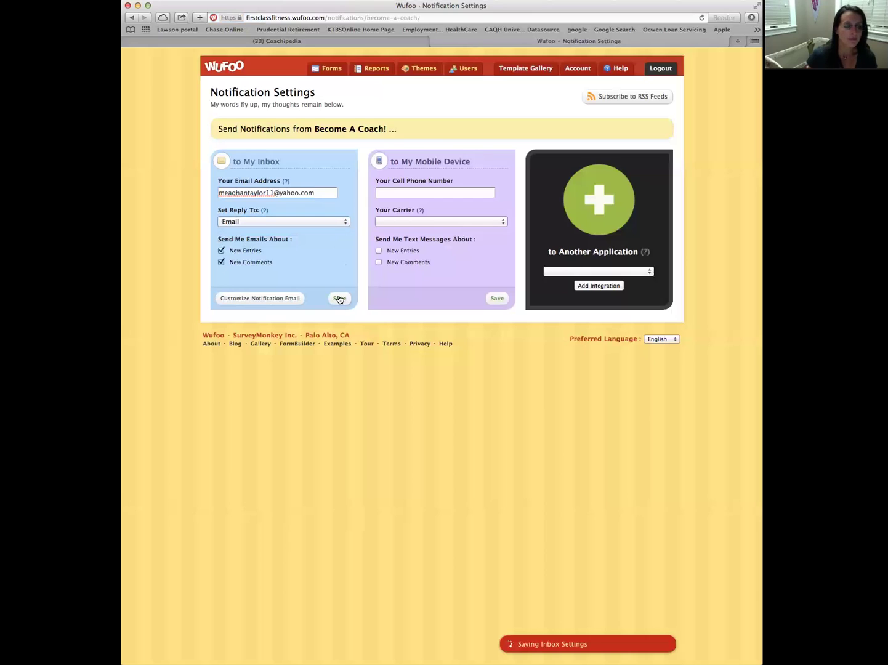
Save text alerts for new entries to the owner's cell number on carrier Verizon
left_click(387, 192)
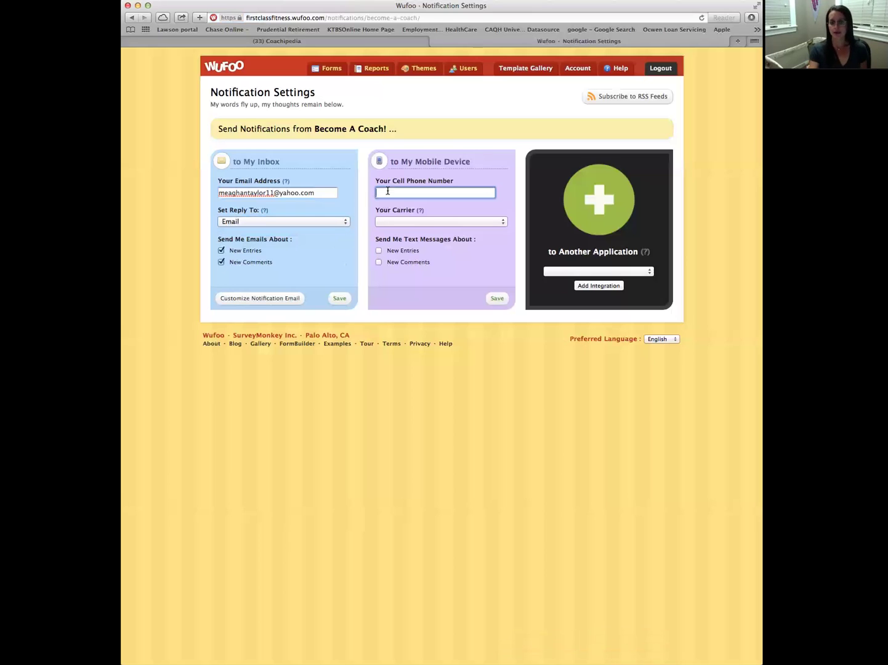
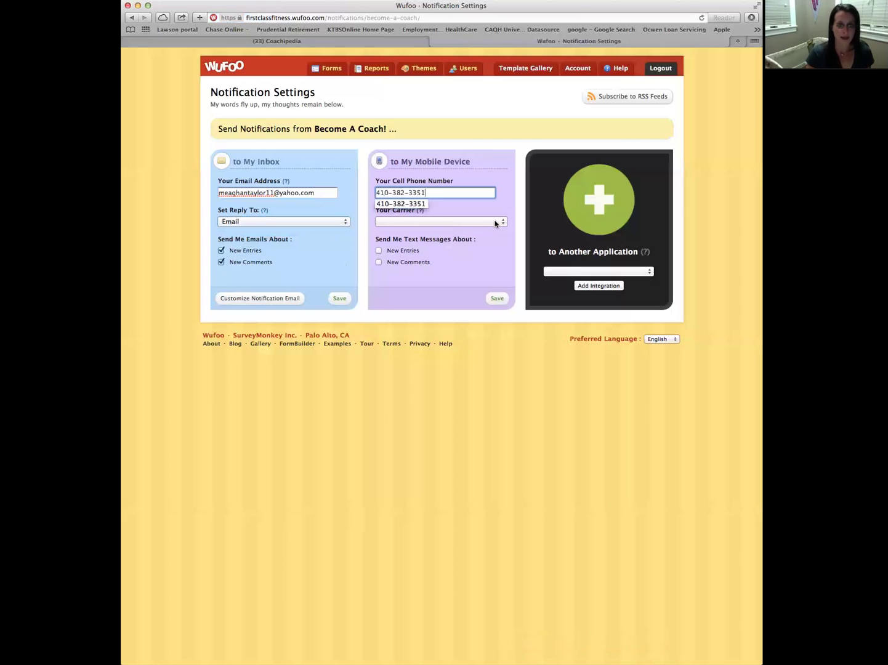
left_click(494, 222)
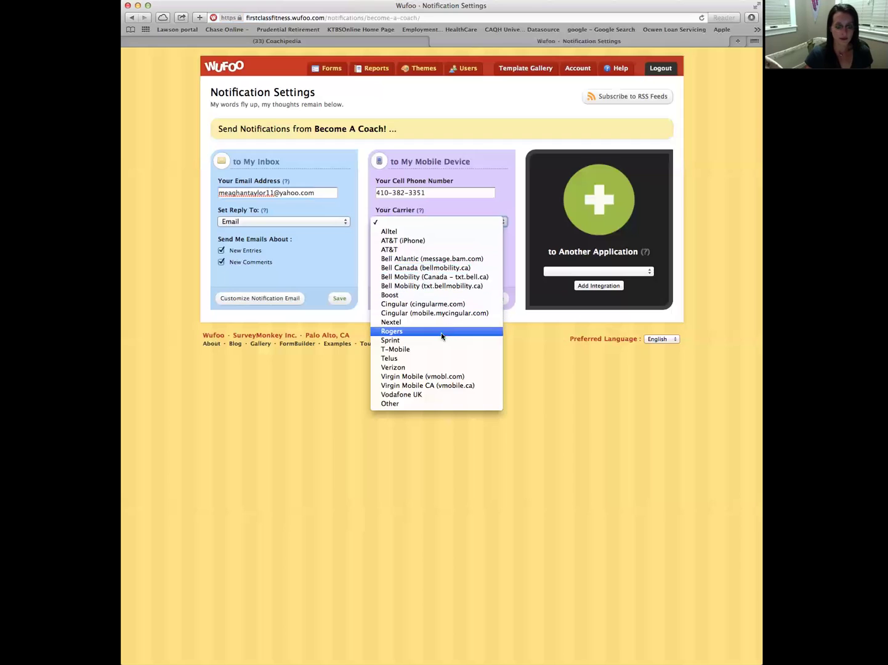
left_click(439, 367)
left_click(379, 251)
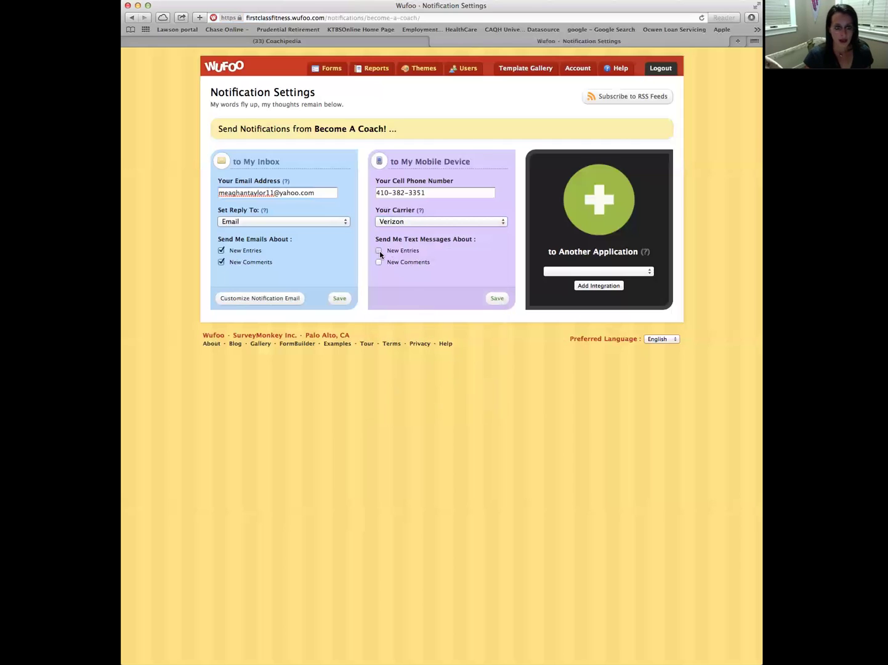
left_click(497, 300)
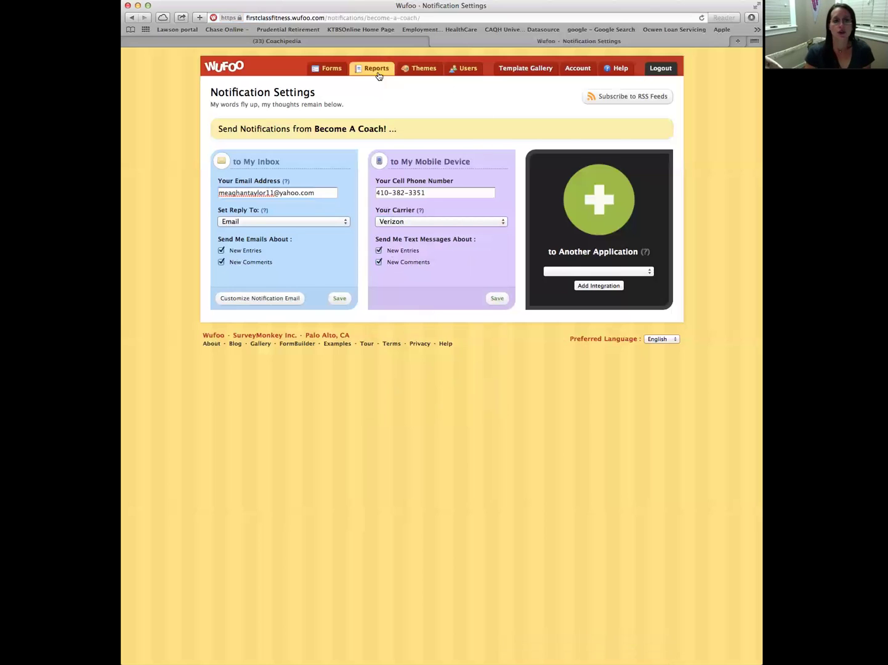
left_click(331, 73)
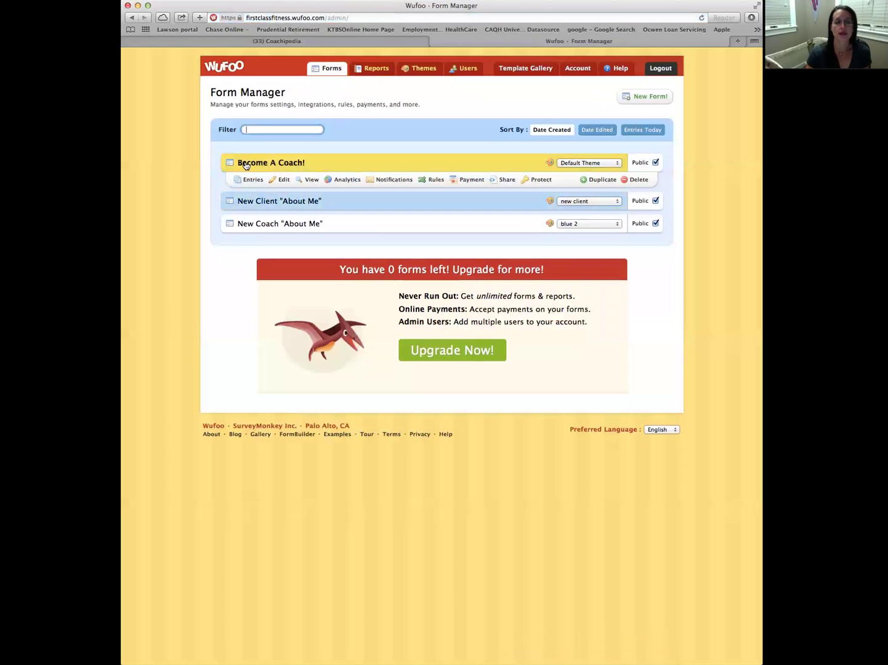
Open the live Become A Coach! form in a new browser tab, then return to Form Manager
left_click(309, 180)
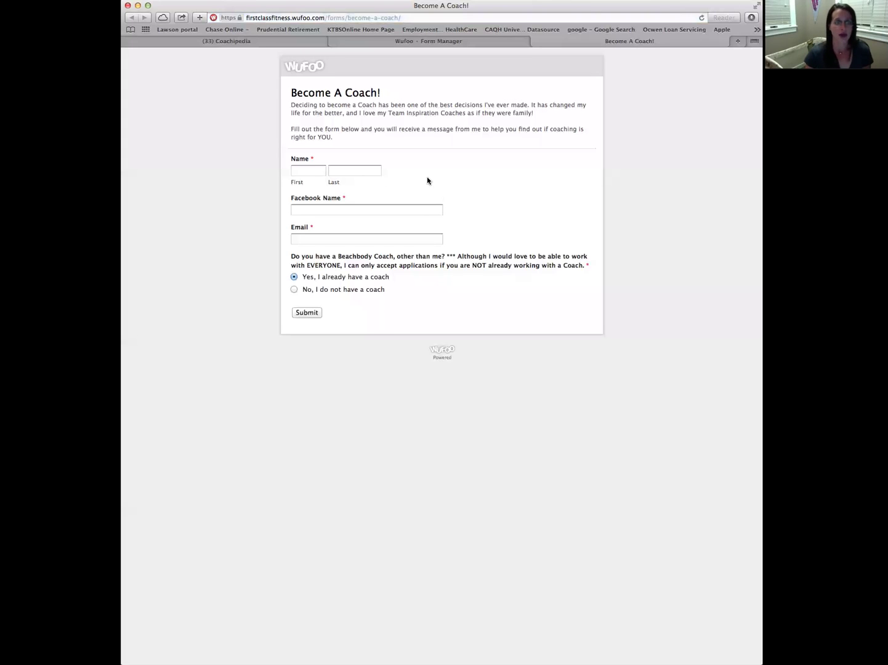
left_click(393, 42)
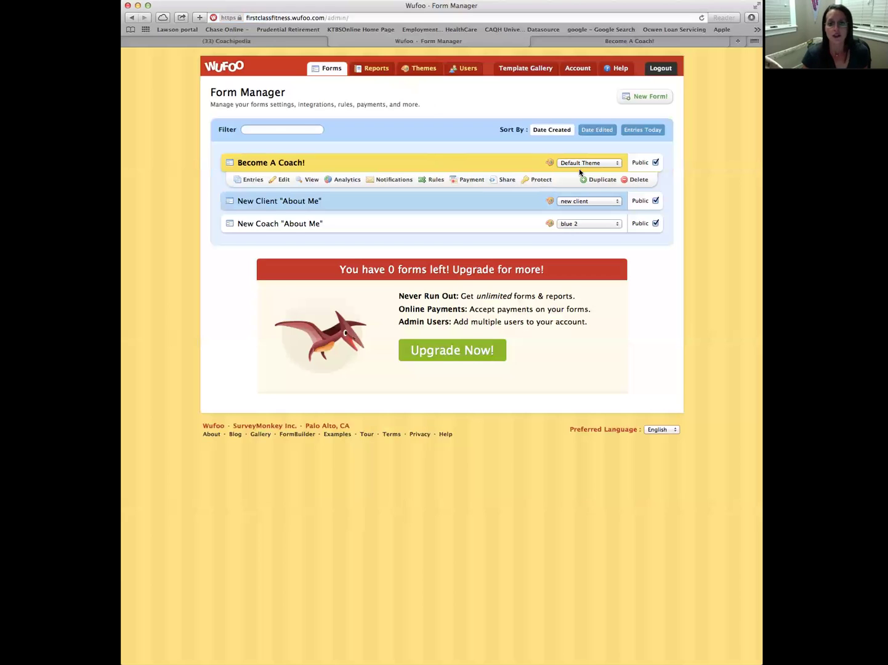
Create a New Theme! for Become A Coach! and browse its Typography, Borders, Buttons and Shadows properties
left_click(613, 164)
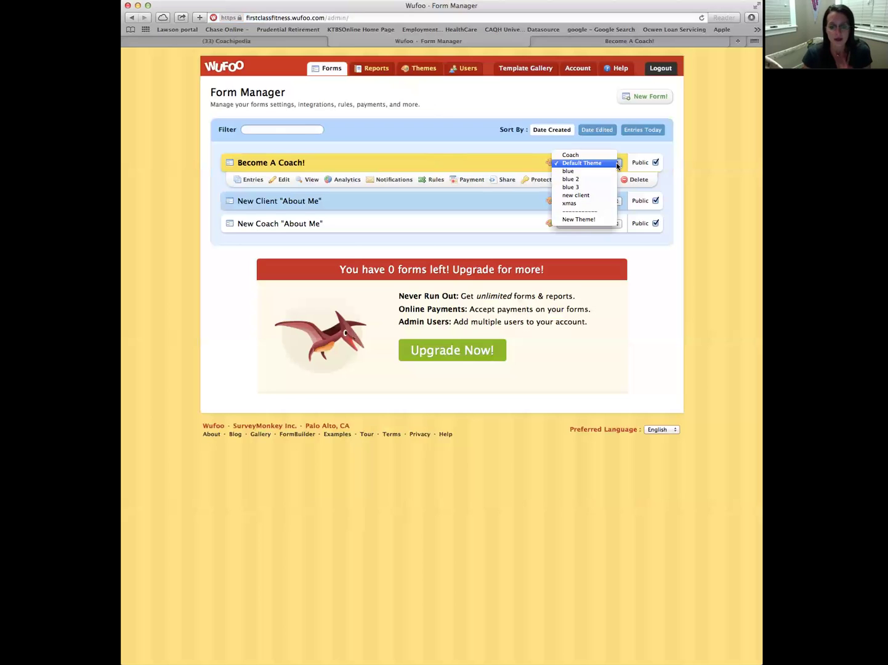
left_click(593, 221)
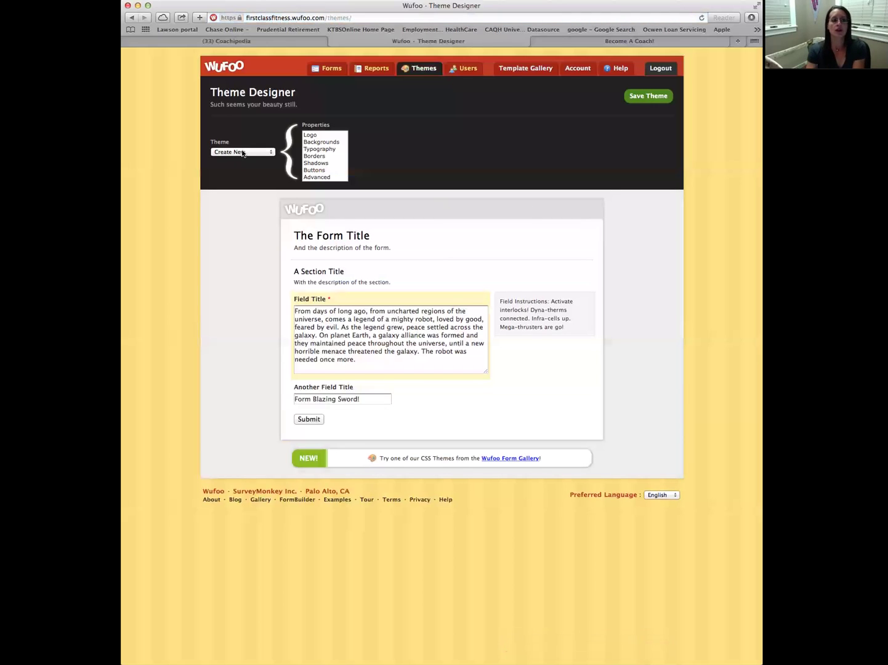
left_click(324, 150)
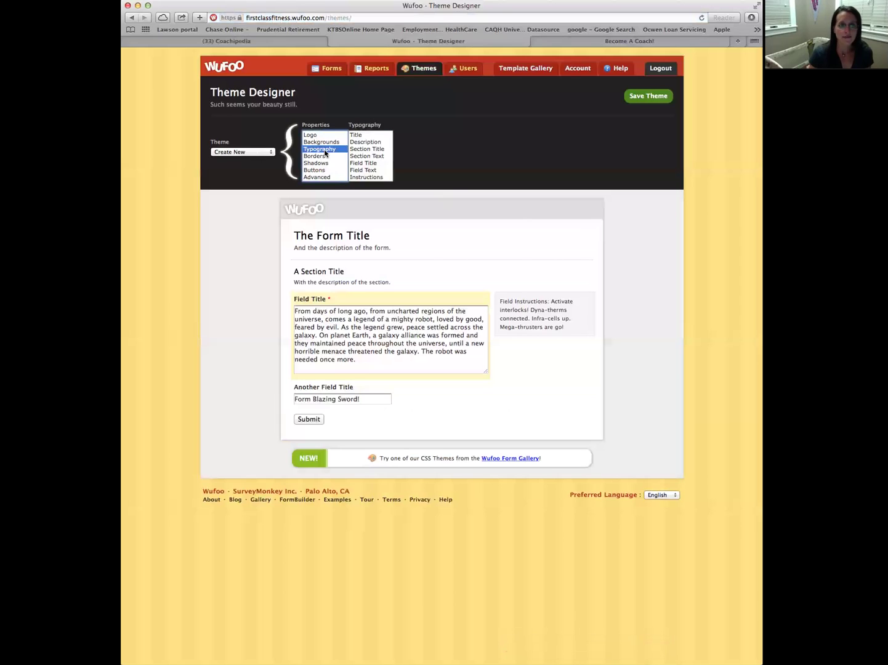
left_click(320, 156)
right_click(320, 164)
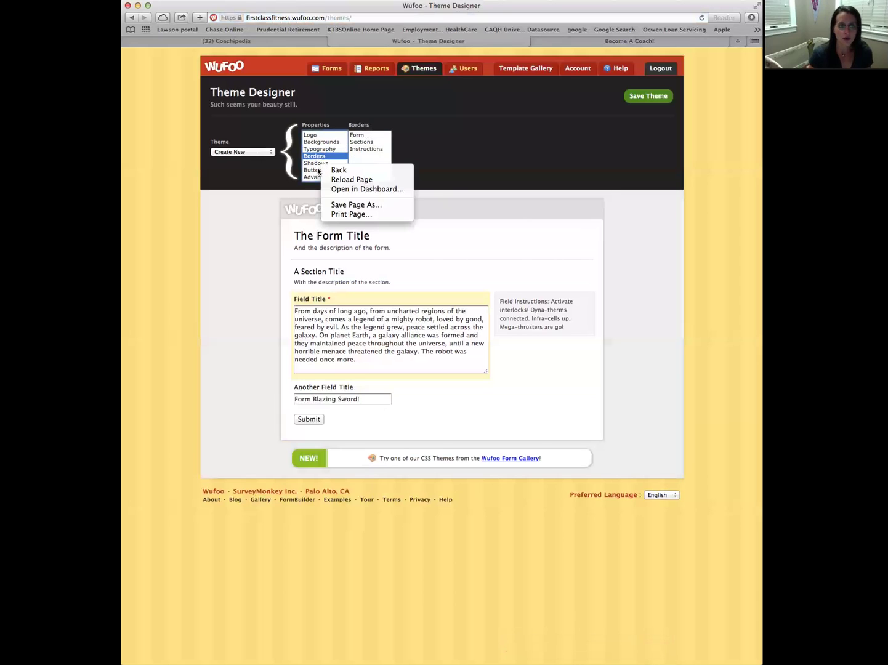
right_click(315, 161)
left_click(317, 159)
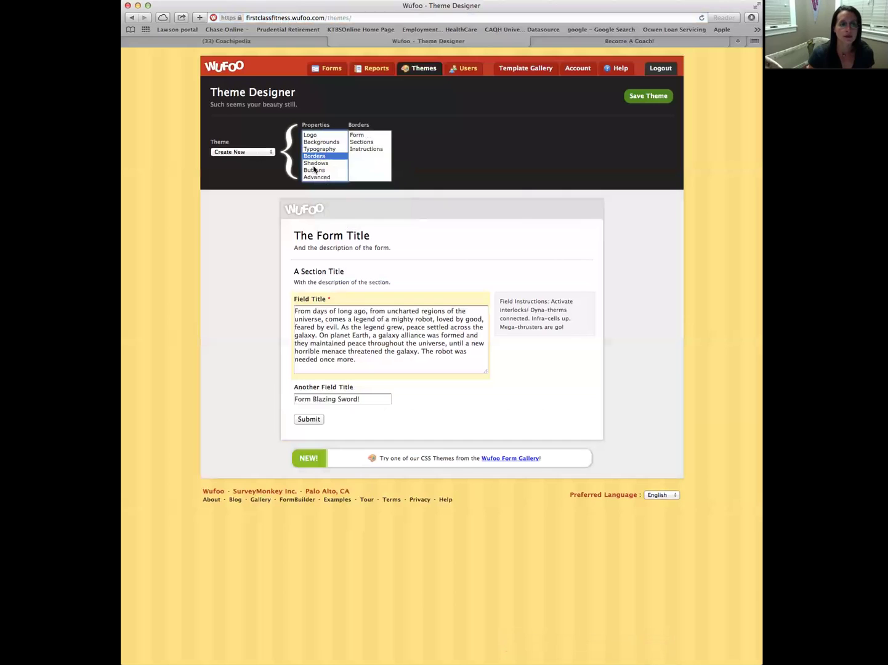
left_click(314, 170)
left_click(315, 163)
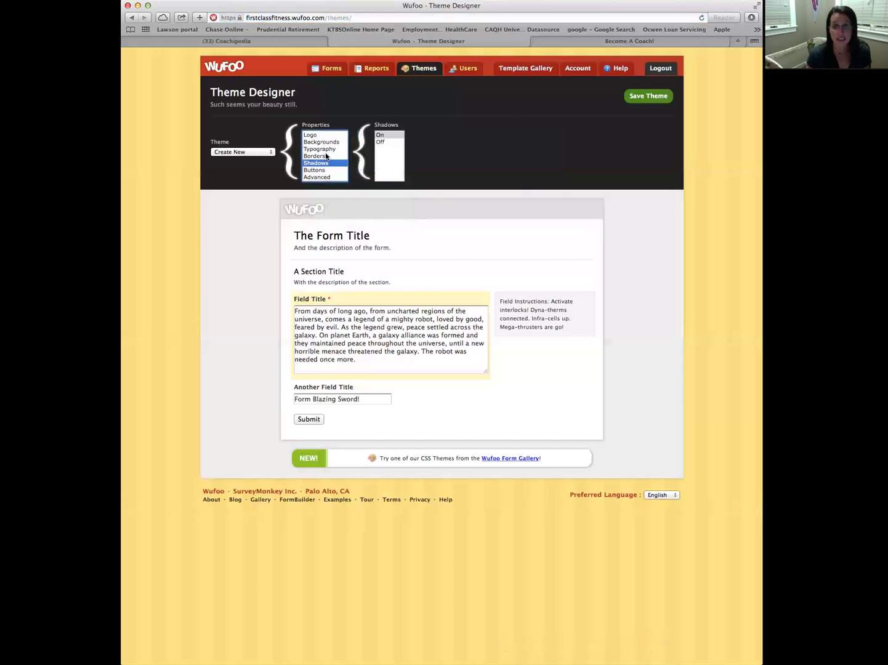
Replace the Wufoo logo with the Butterfly Master logo, after briefly trying Heart!
left_click(314, 136)
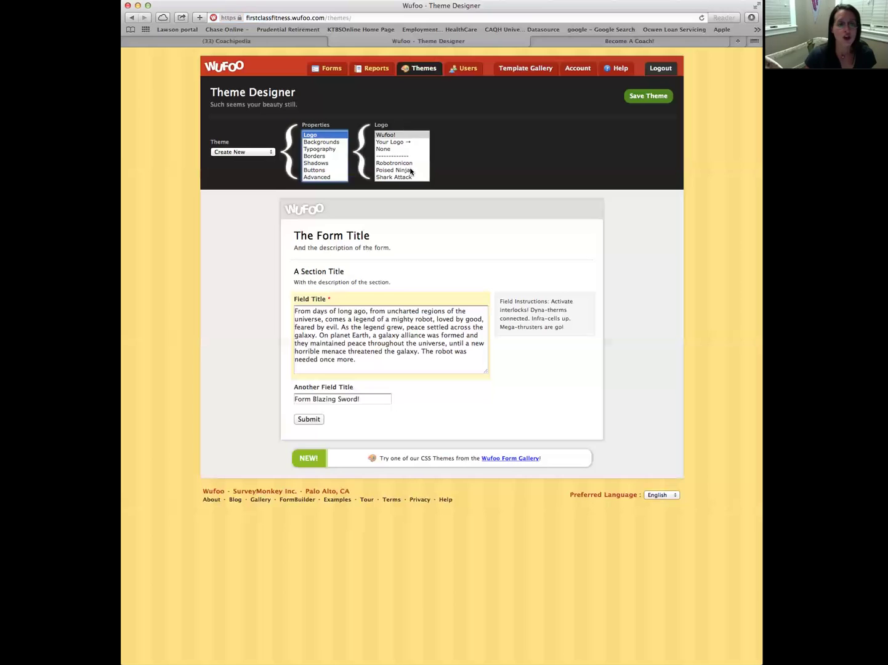
scroll(401, 171, "down", 2)
scroll(402, 172, "down", 4)
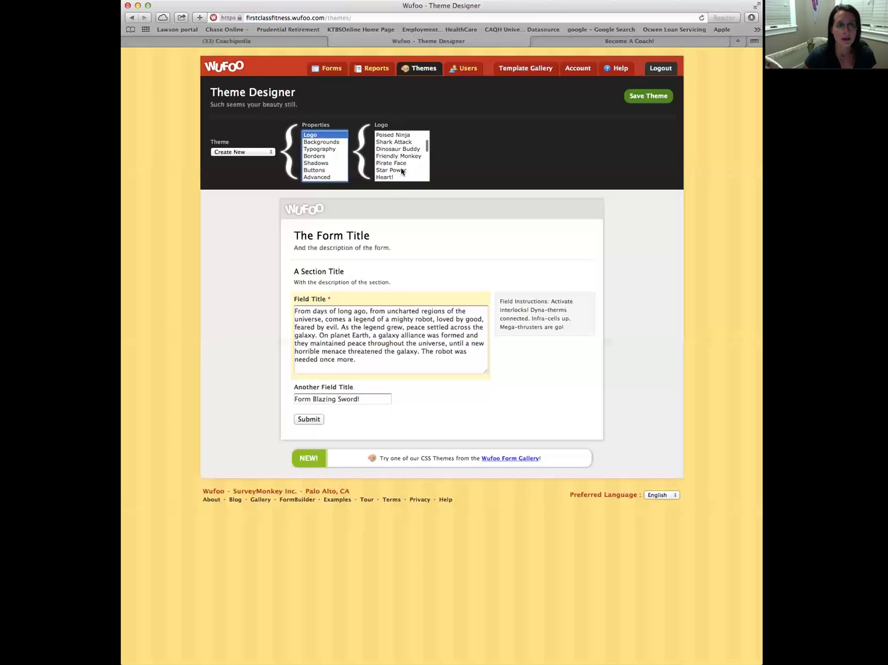
left_click(392, 170)
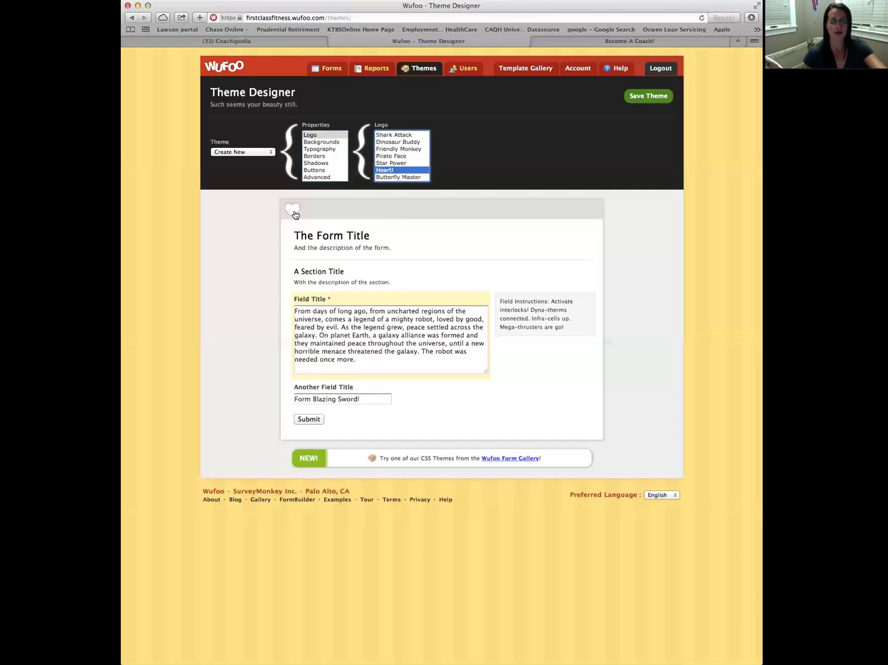
left_click(396, 178)
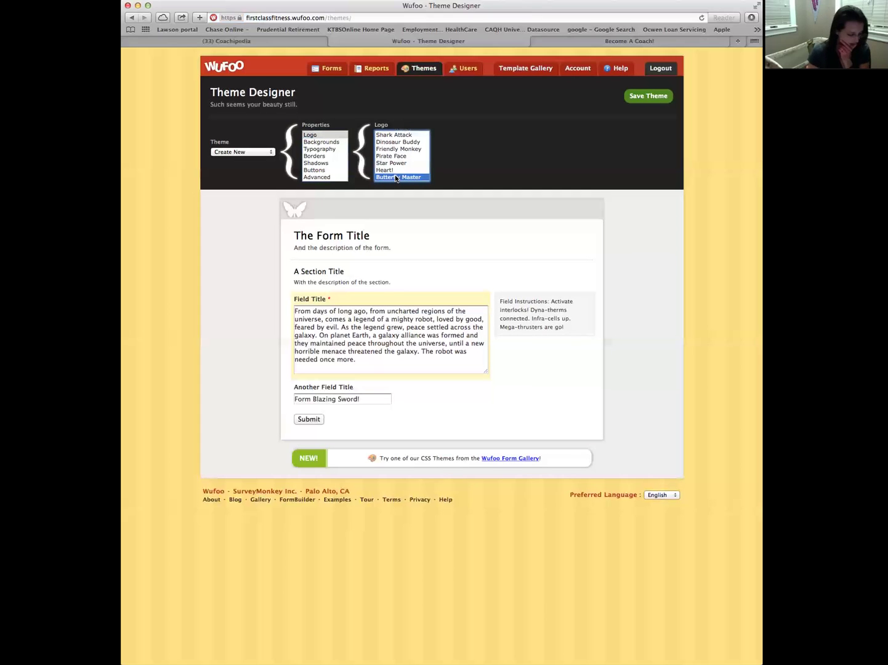
left_click(328, 142)
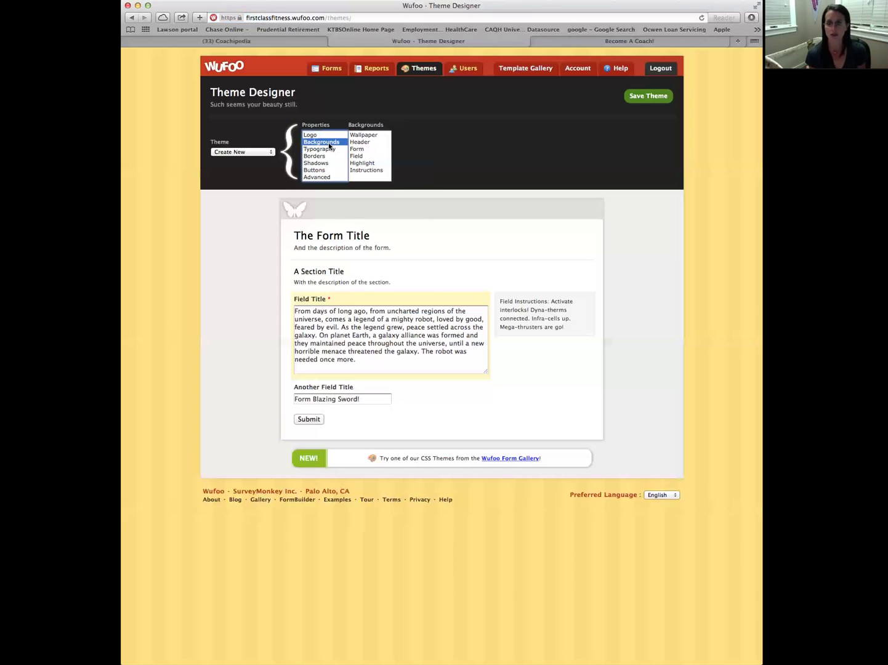
Set the wallpaper colour to pure yellow #ffff00, after briefly trying #ffff33
left_click(374, 136)
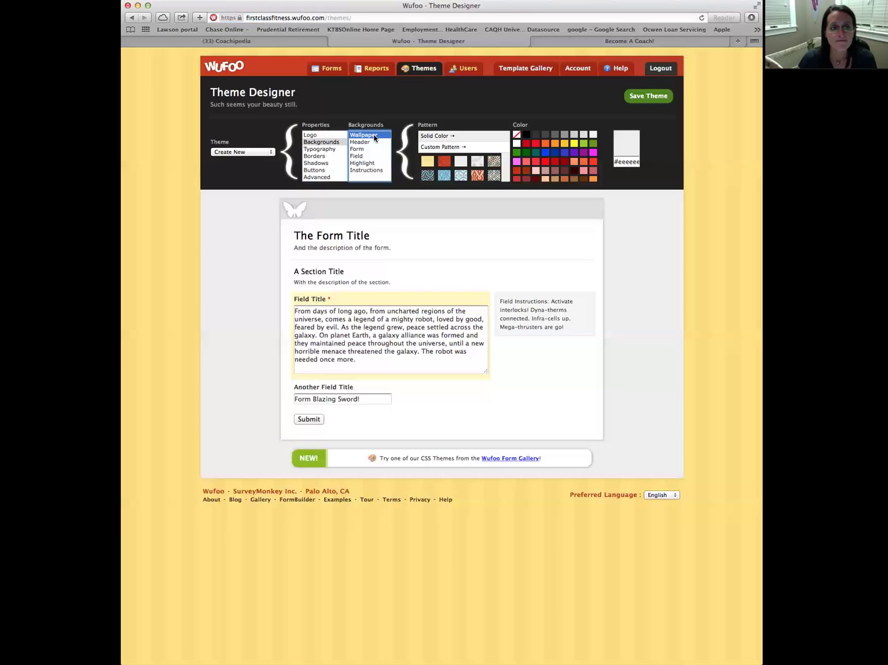
left_click(574, 145)
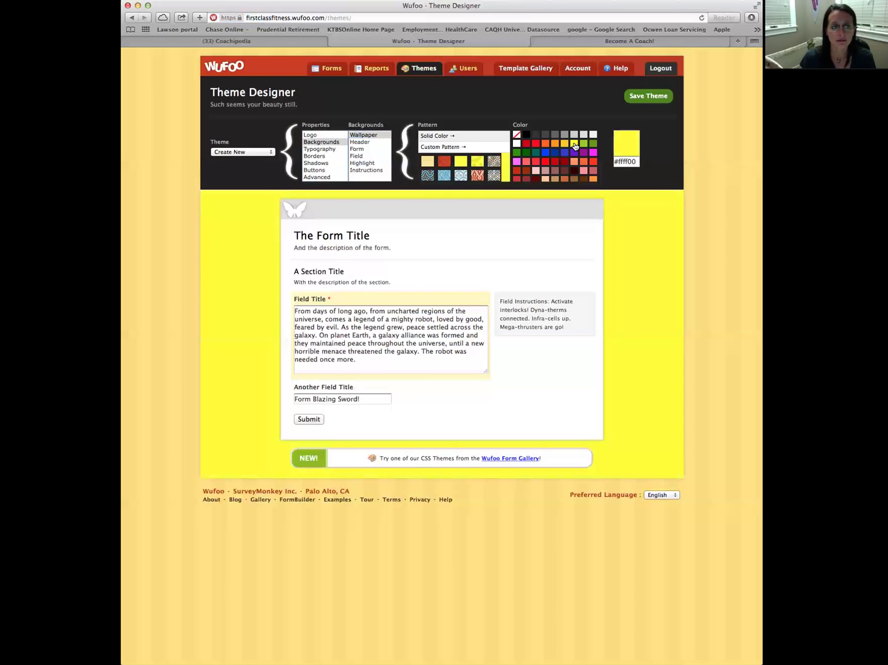
scroll(553, 166, "down", 5)
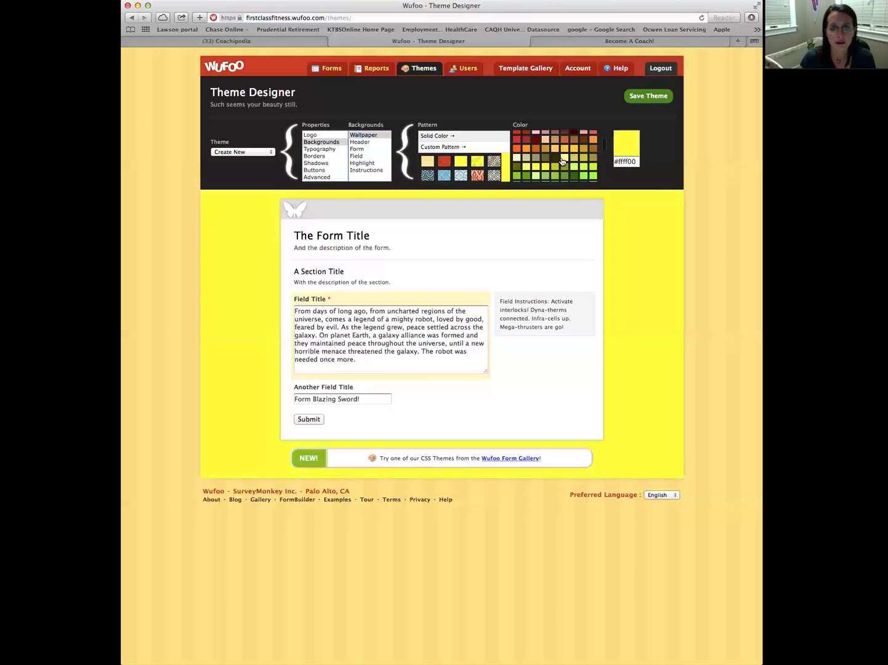
left_click(536, 159)
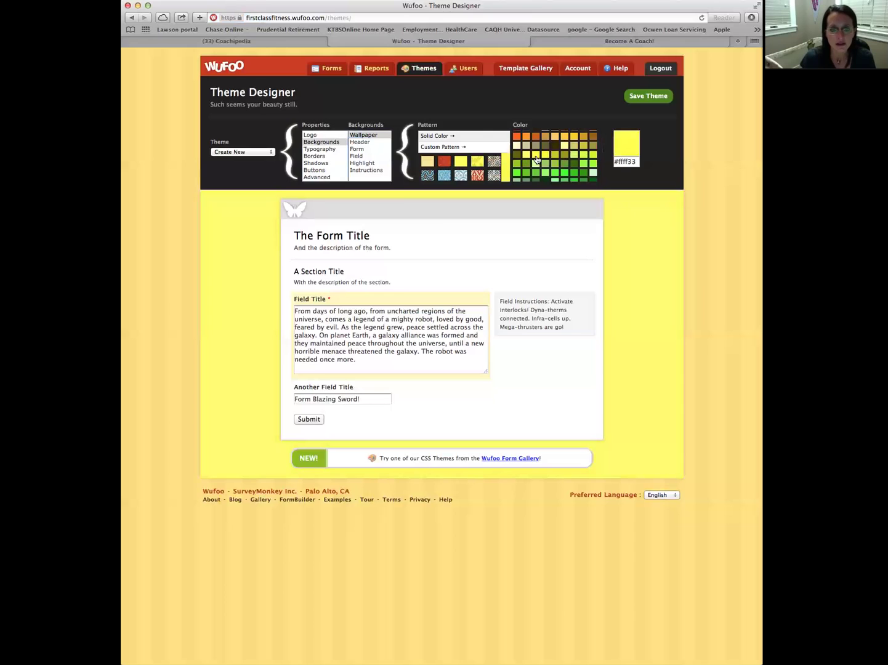
scroll(579, 159, "down", 5)
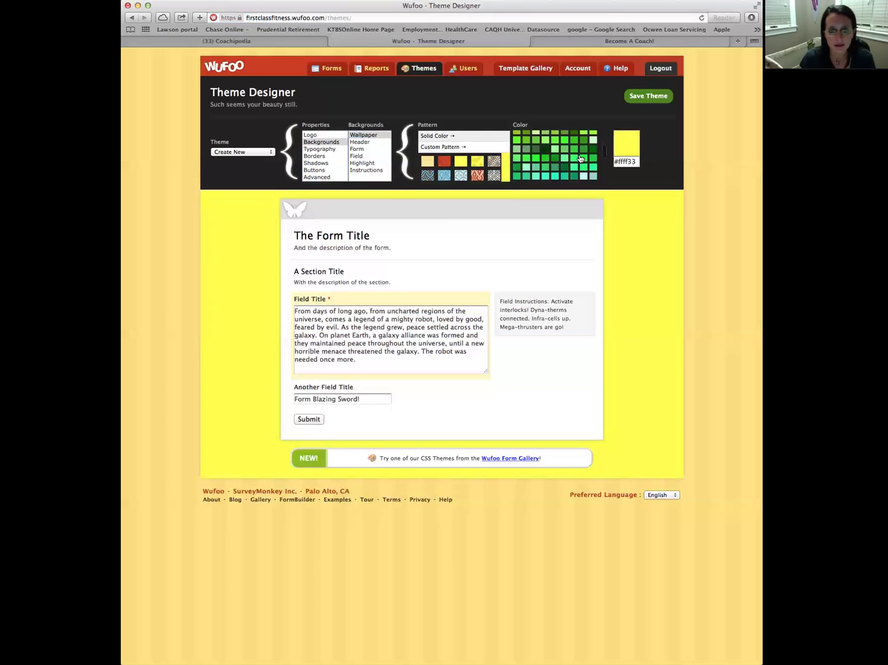
scroll(579, 159, "down", 3)
scroll(579, 159, "up", 8)
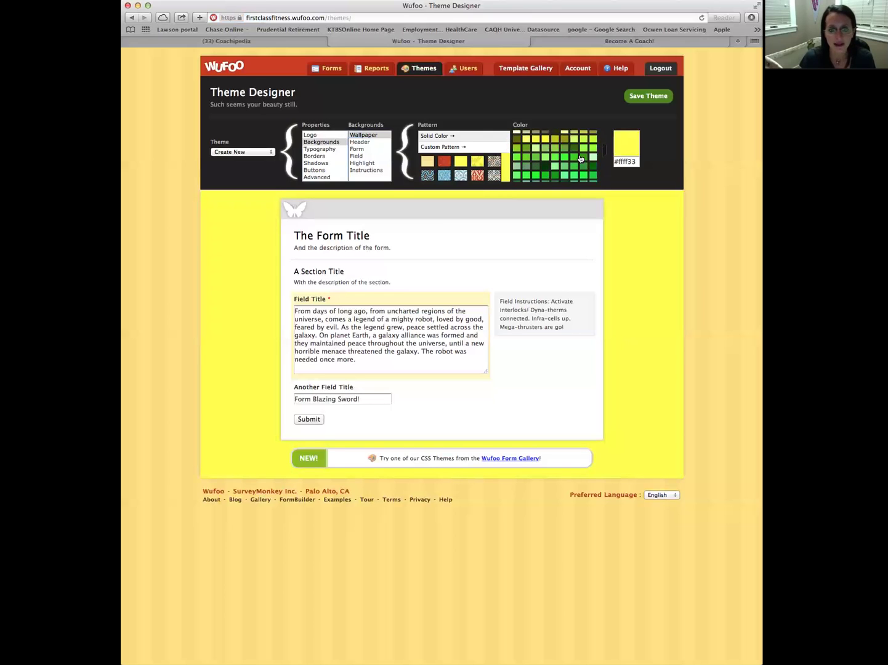
left_click(546, 142)
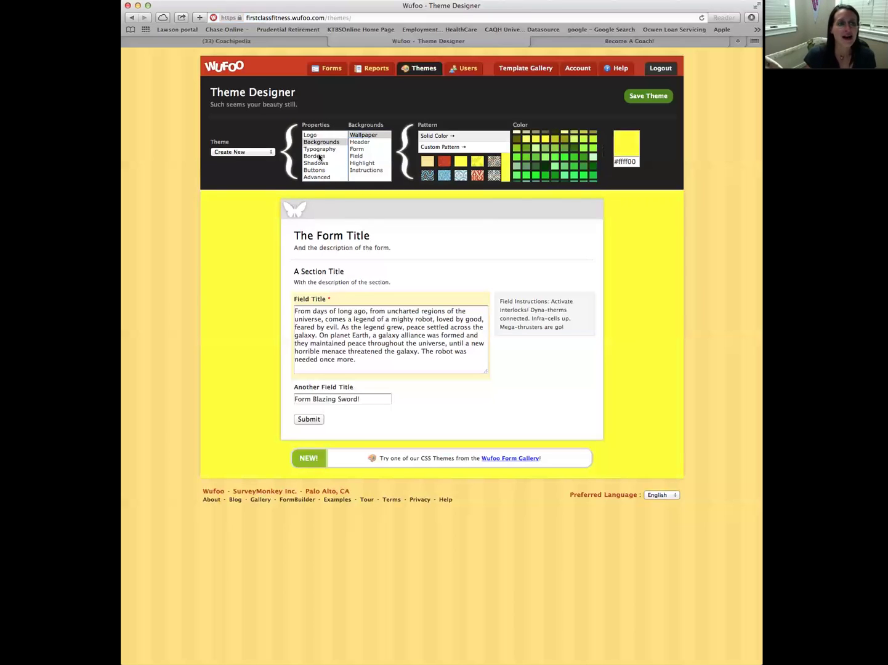
Try green, yellow leaf and pink floral patterns on the form header
left_click(357, 143)
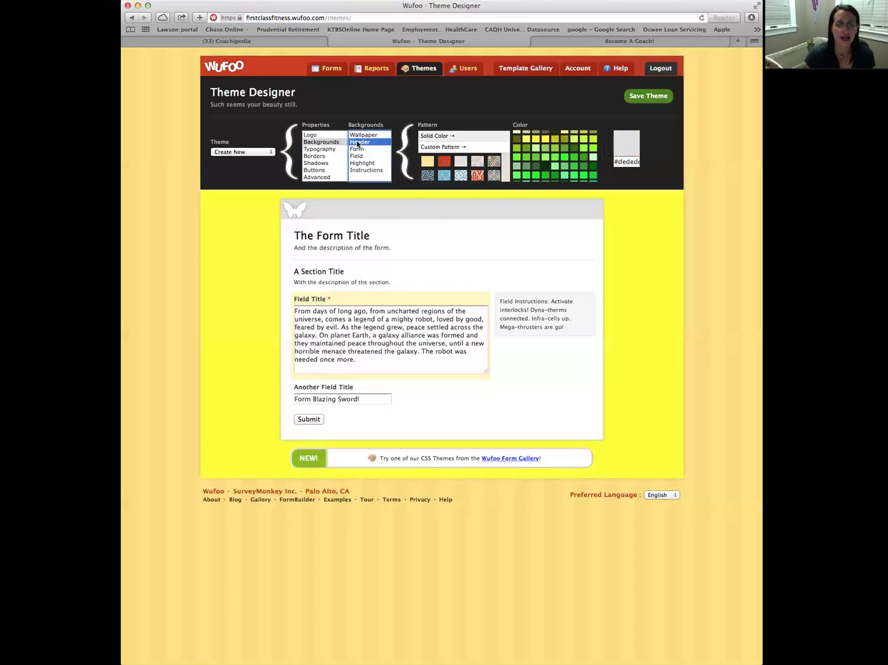
scroll(458, 165, "down", 3)
scroll(469, 167, "down", 5)
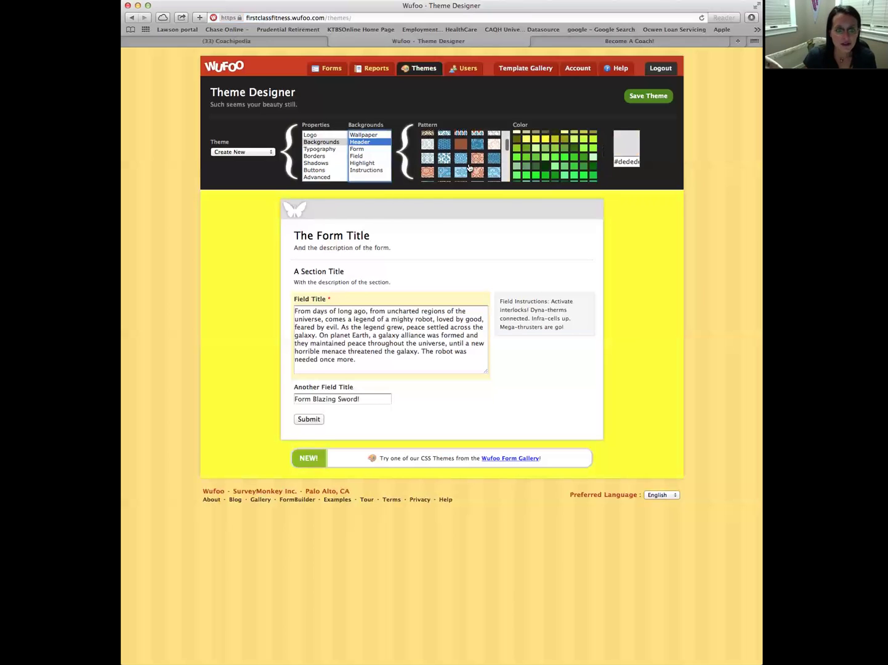
scroll(470, 167, "down", 5)
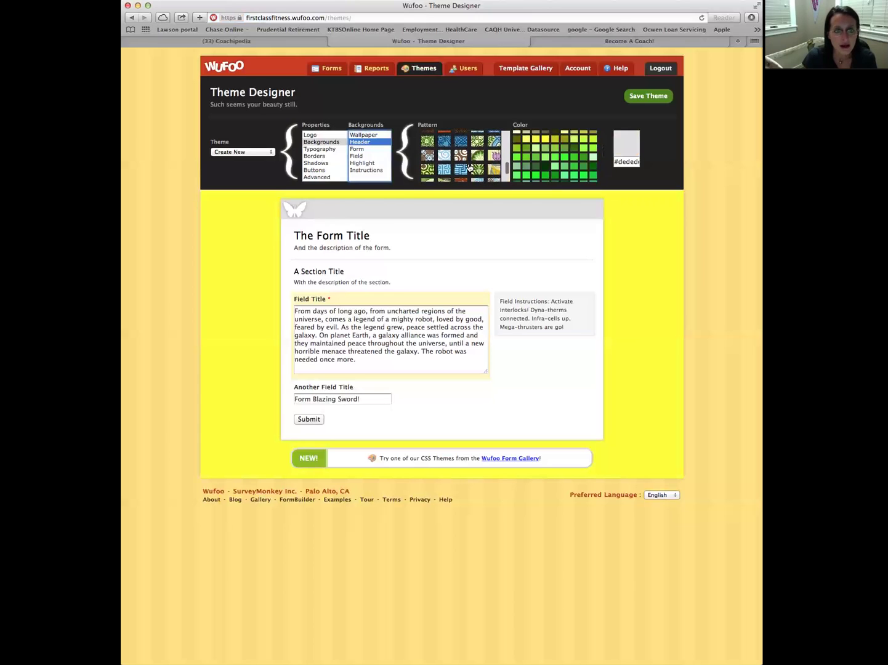
left_click(429, 142)
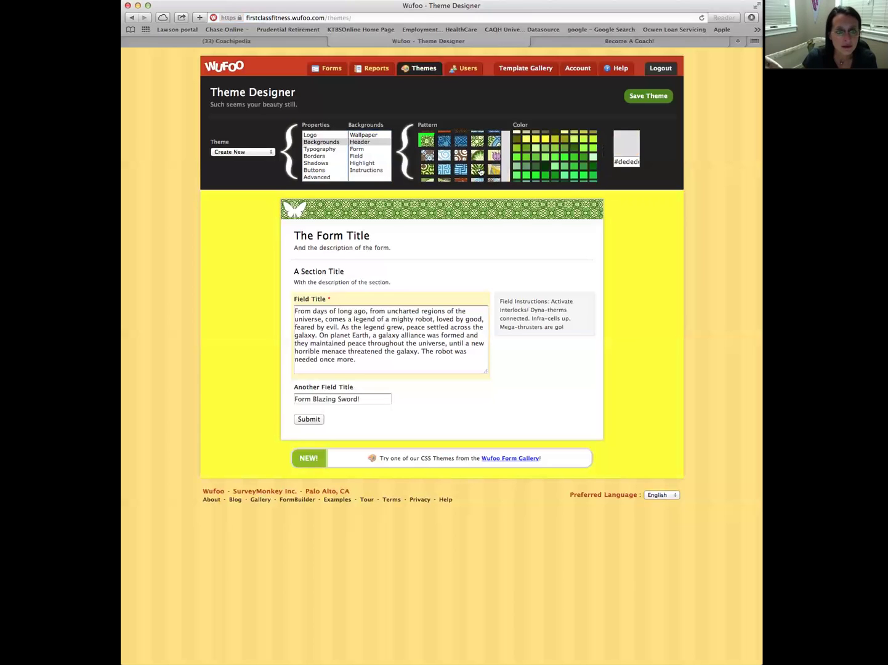
left_click(493, 170)
scroll(468, 174, "down", 2)
scroll(468, 175, "down", 5)
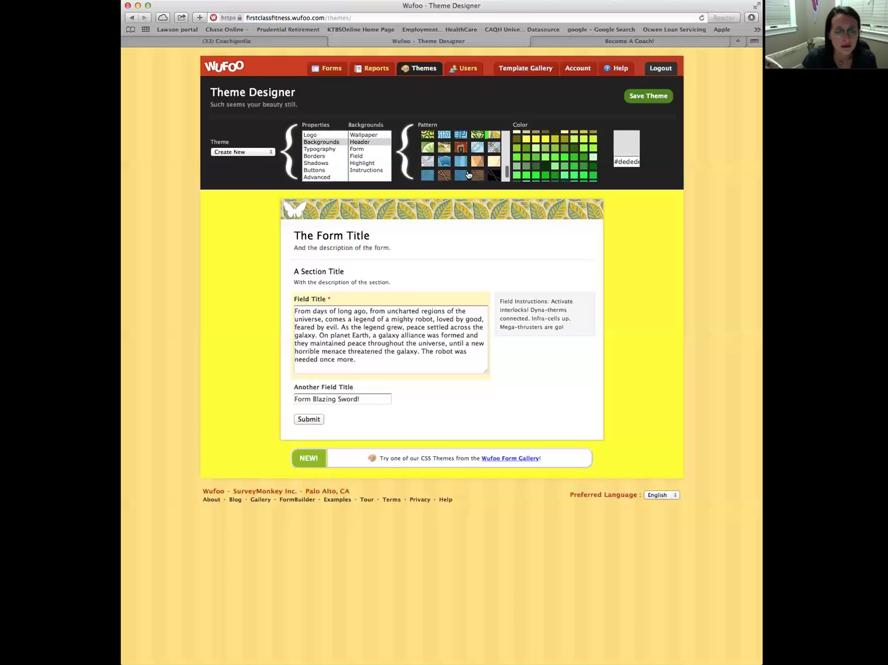
left_click(428, 170)
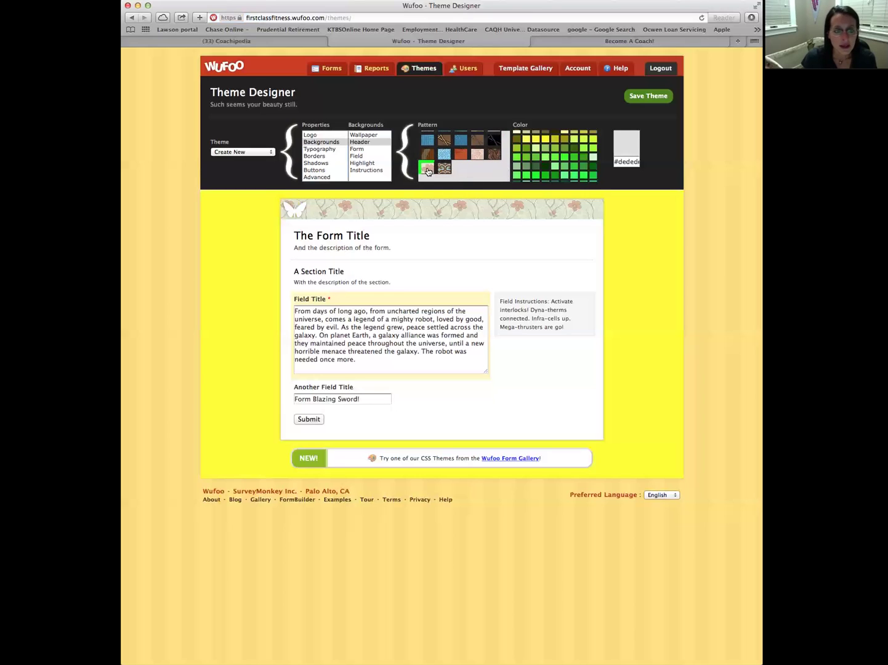
scroll(466, 166, "up", 3)
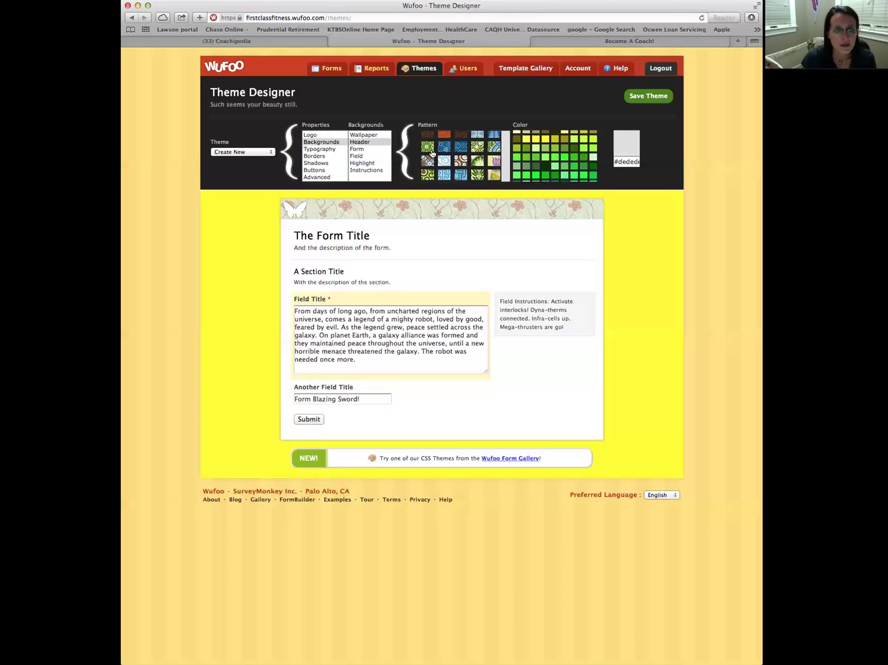
Settle on a blue lace header pattern after trying green circle and pale pink lace
left_click(427, 147)
scroll(483, 165, "up", 5)
scroll(468, 163, "down", 2)
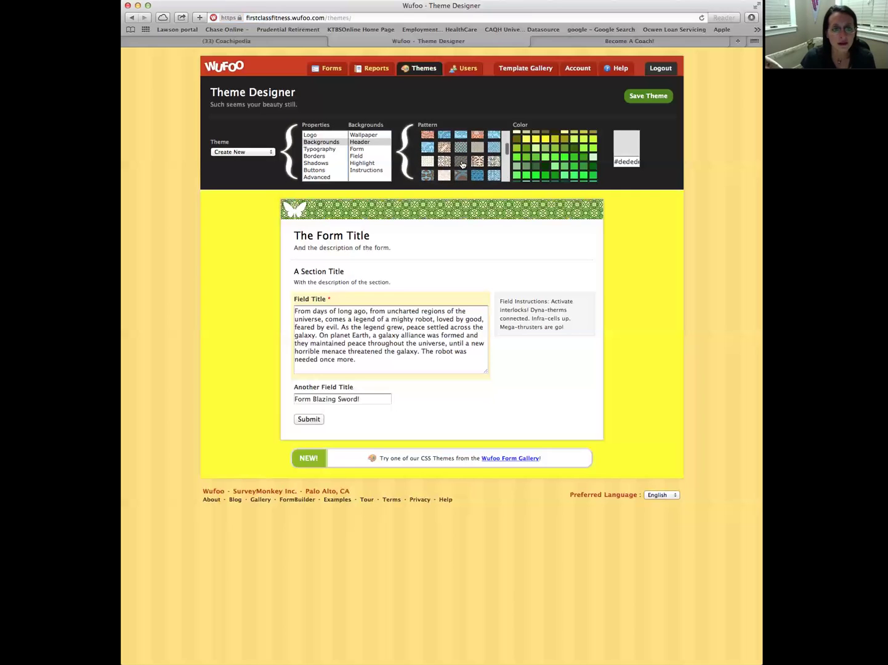
left_click(444, 174)
scroll(466, 171, "down", 3)
scroll(466, 171, "up", 5)
left_click(426, 162)
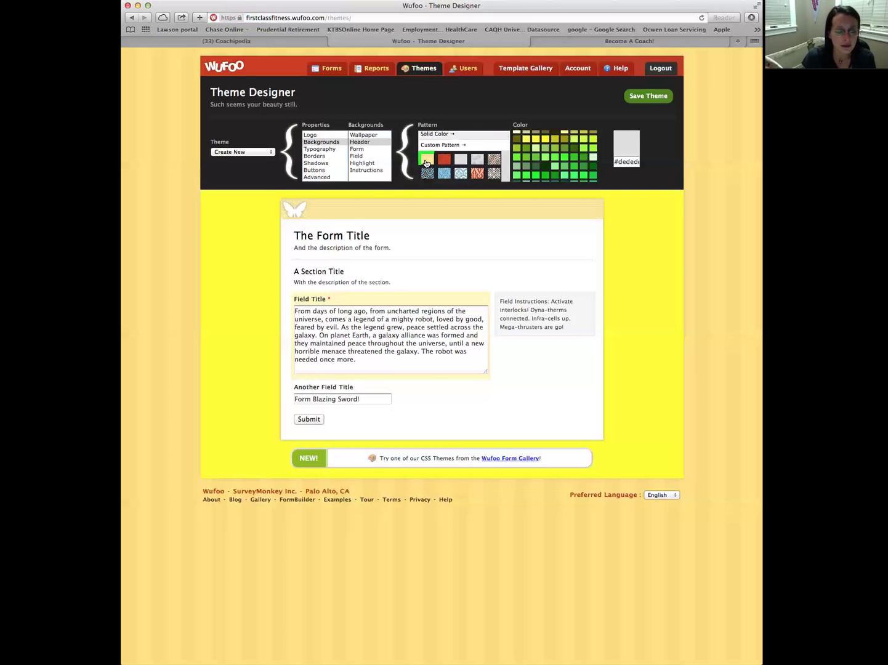
scroll(427, 165, "down", 4)
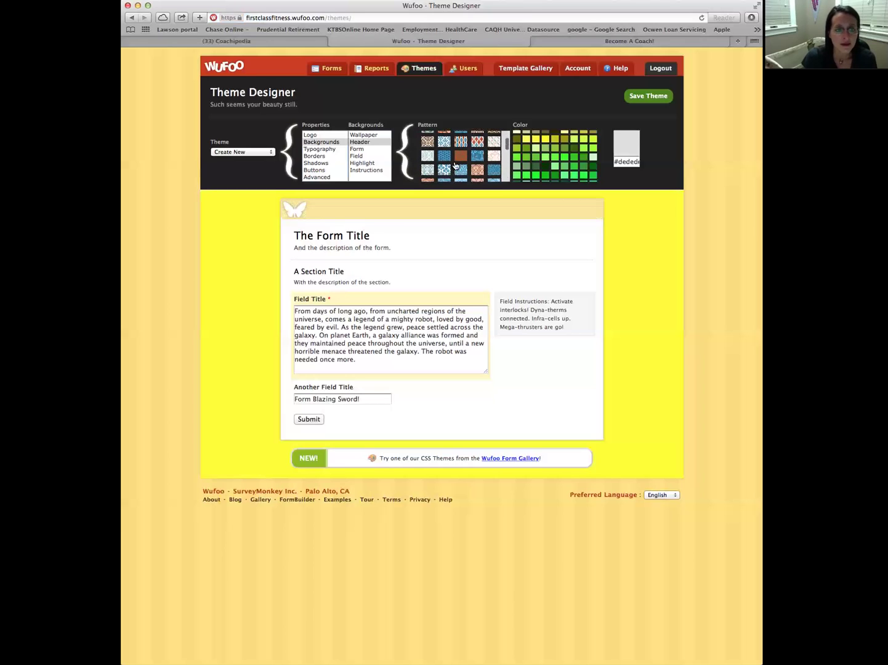
left_click(426, 171)
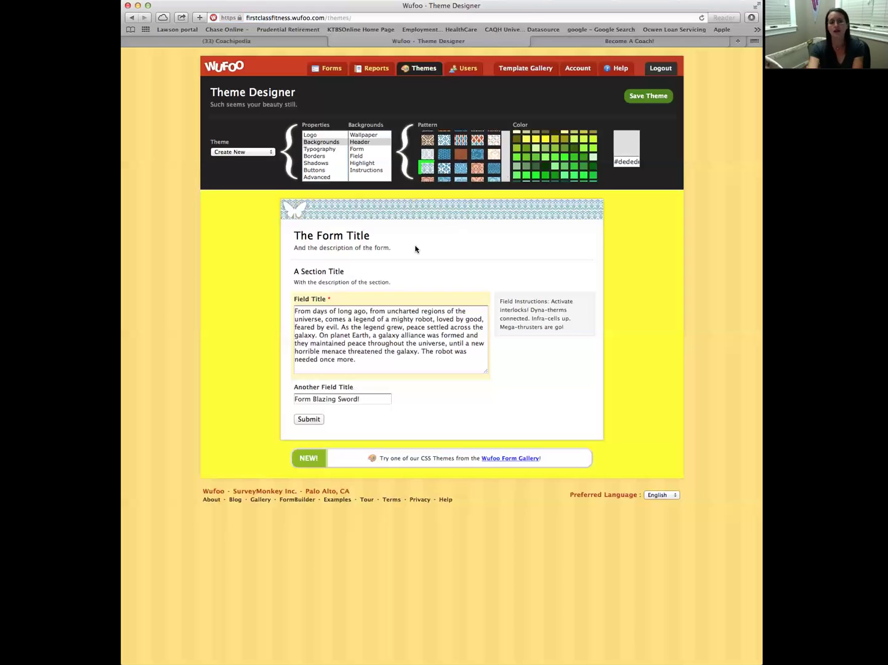
left_click(357, 149)
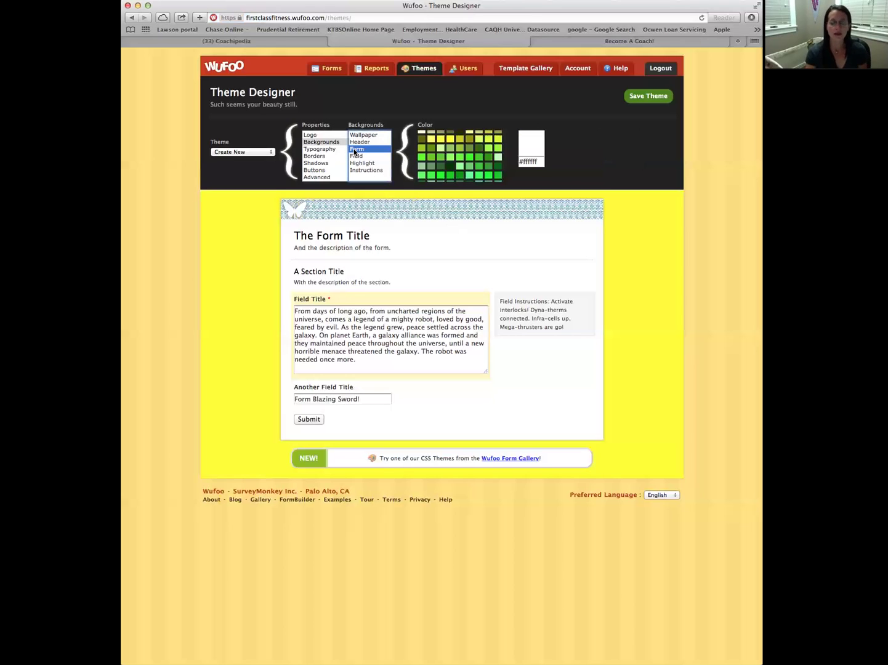
Compare teal, cyan and blue swatches like #00ffcc and #3399ff, ending on #00ffff
scroll(471, 162, "down", 2)
scroll(471, 161, "down", 1)
left_click(461, 165)
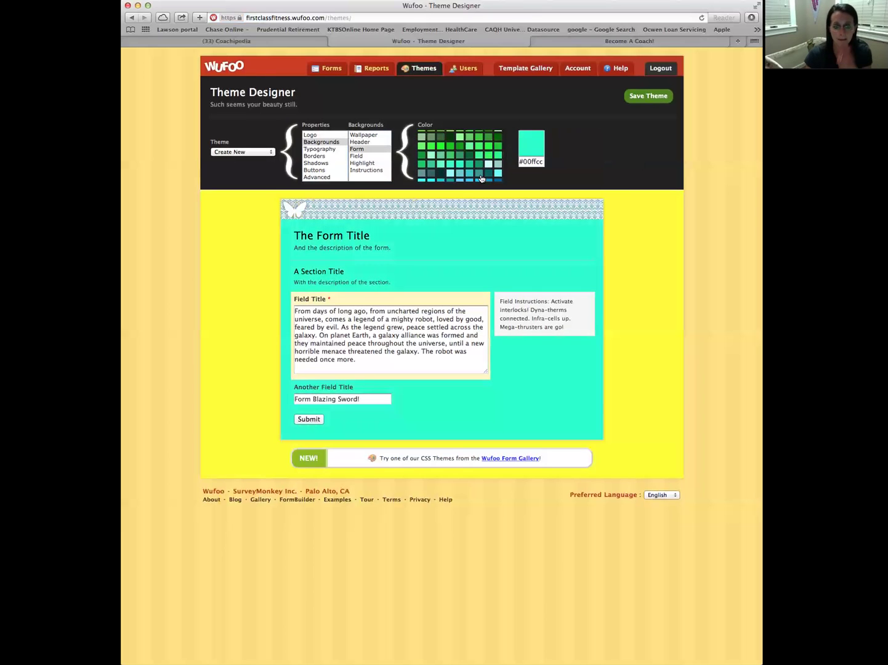
left_click(451, 175)
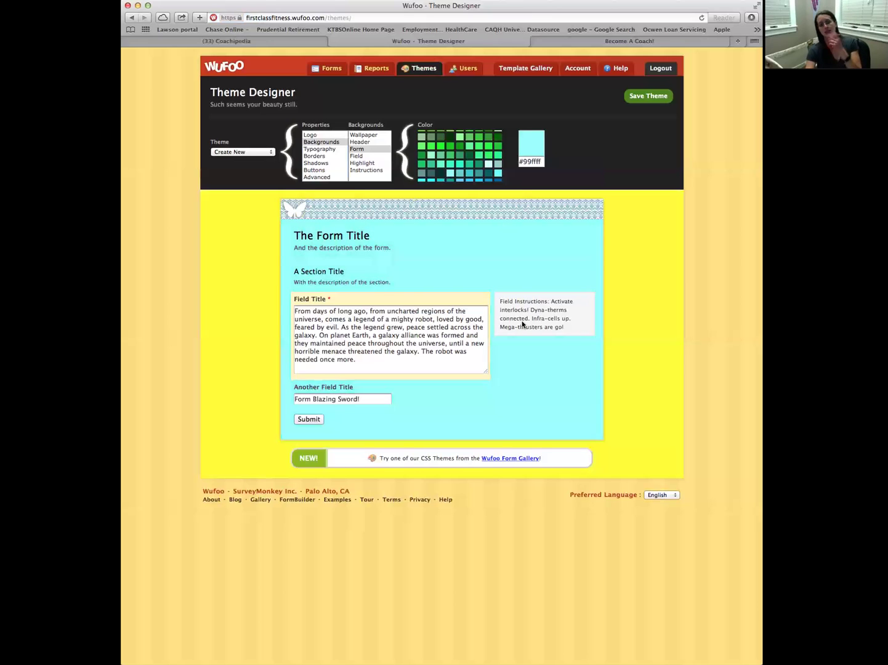
left_click(468, 176)
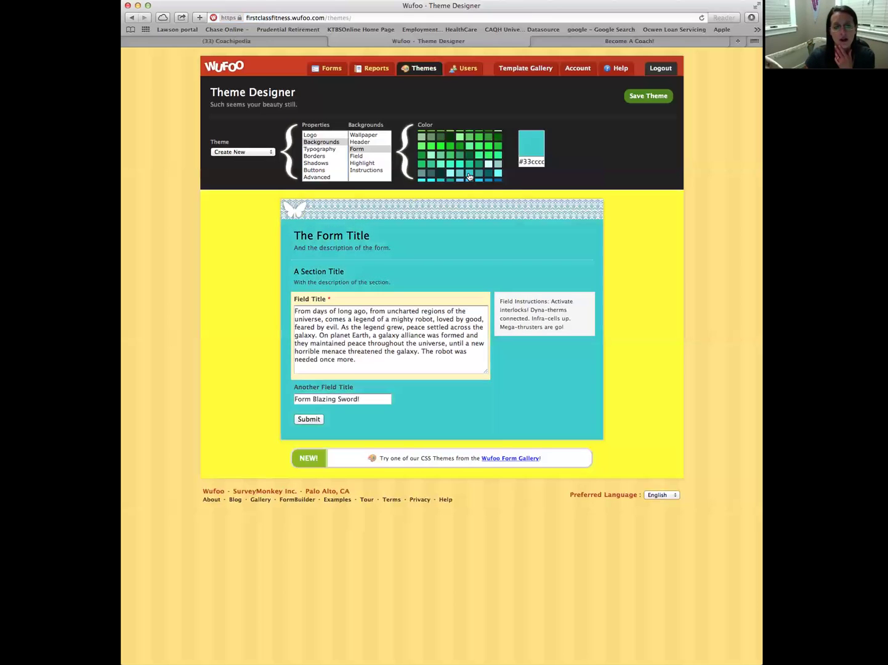
scroll(468, 176, "down", 2)
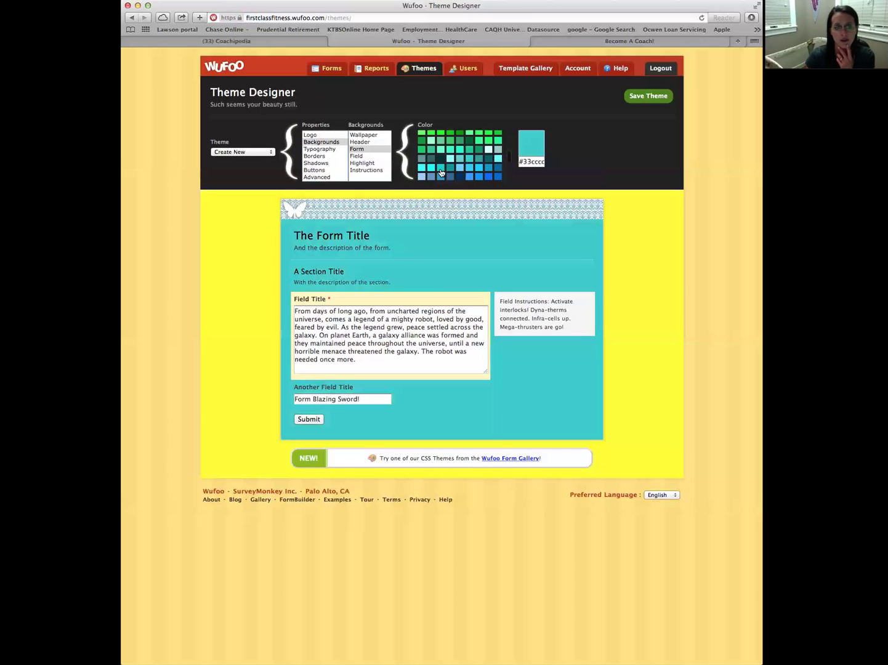
left_click(441, 173)
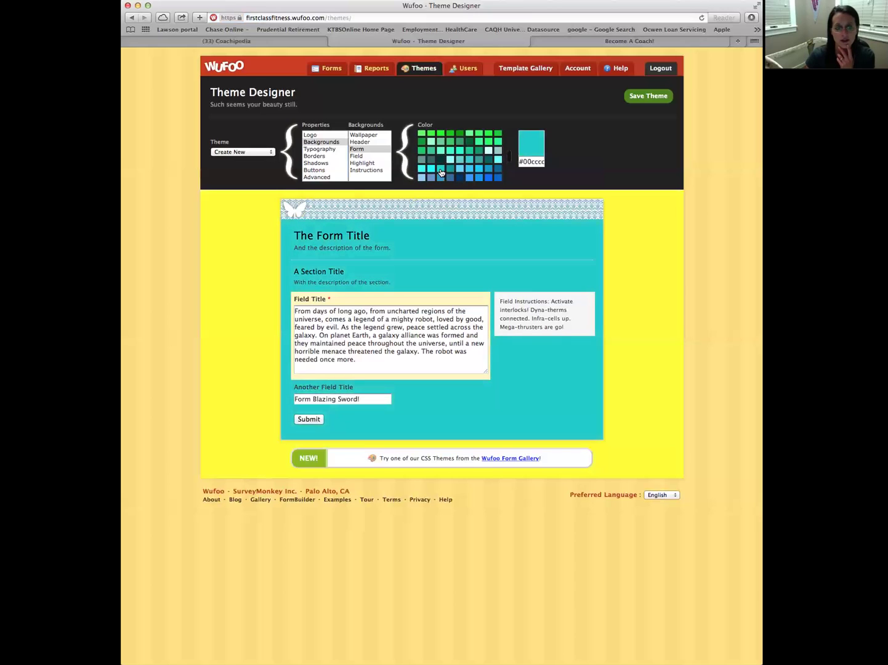
left_click(497, 161)
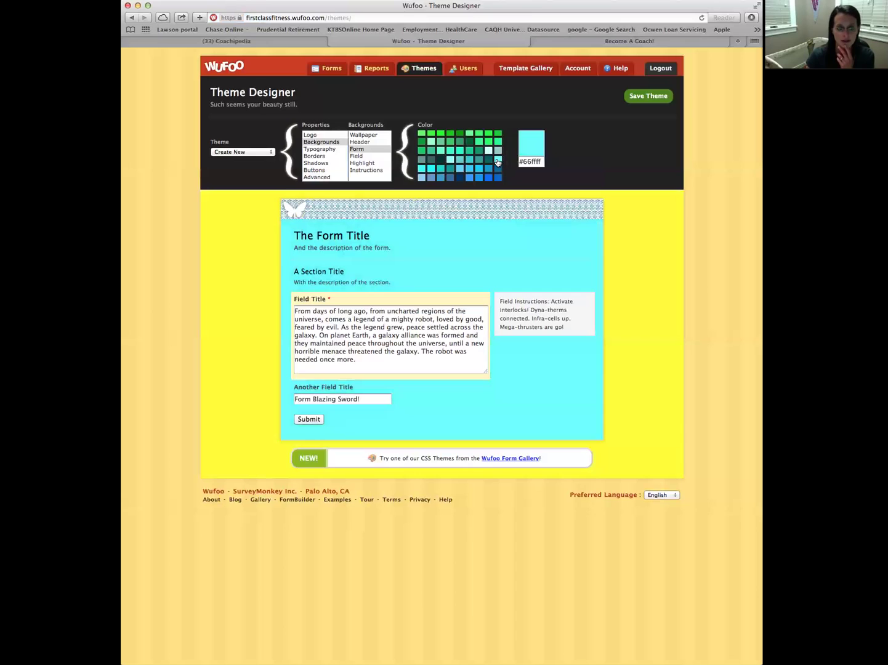
left_click(441, 178)
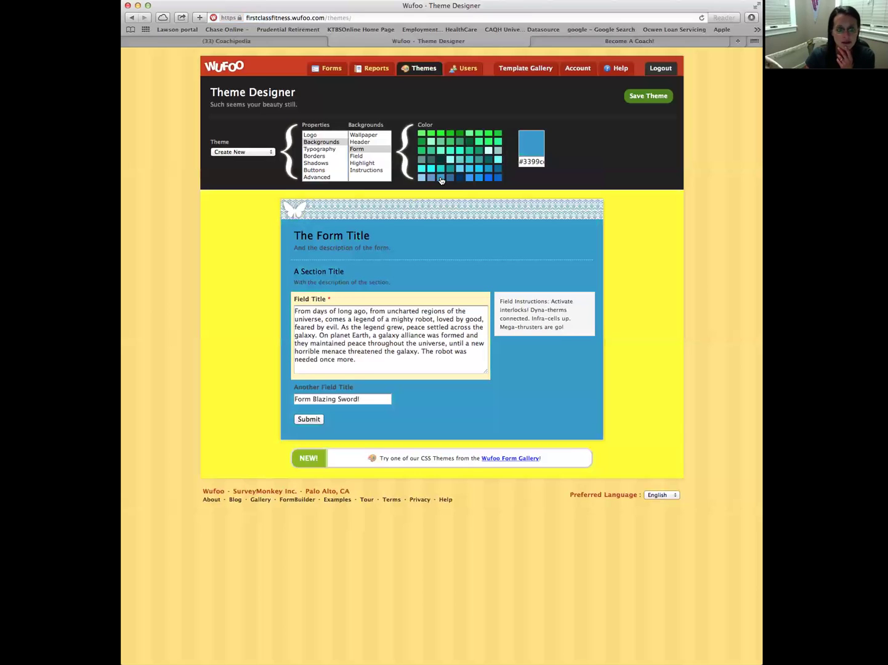
left_click(470, 178)
left_click(430, 170)
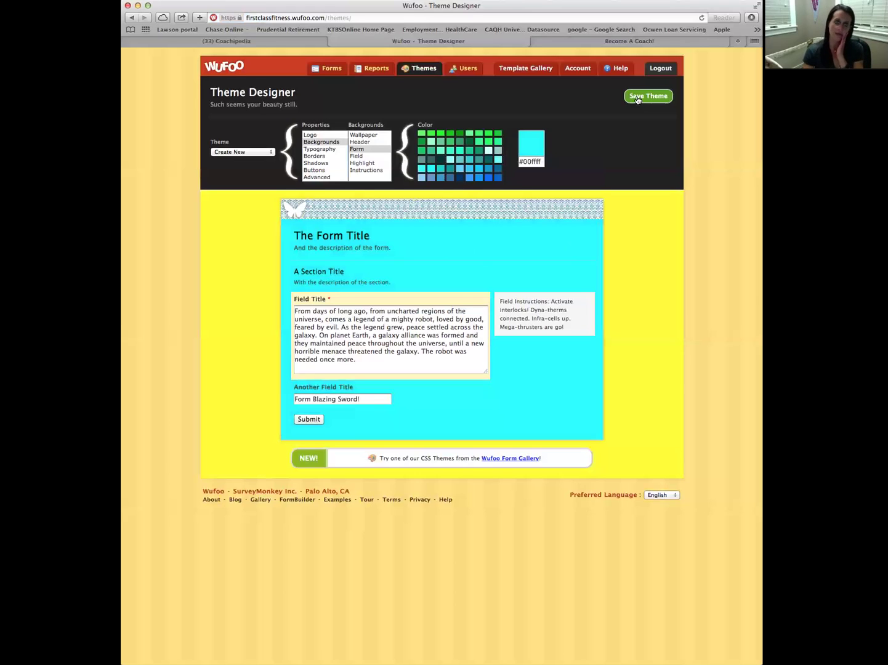
Change the wallpaper to muted blue #6699cc after trying #66ff33 and #3366ff, then save
left_click(362, 135)
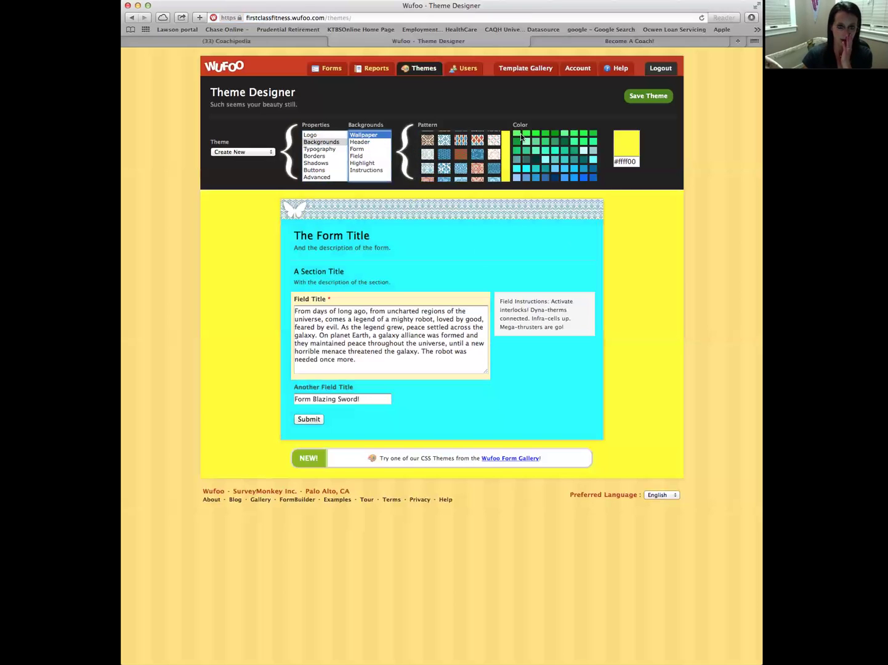
scroll(560, 150, "up", 2)
left_click(560, 147)
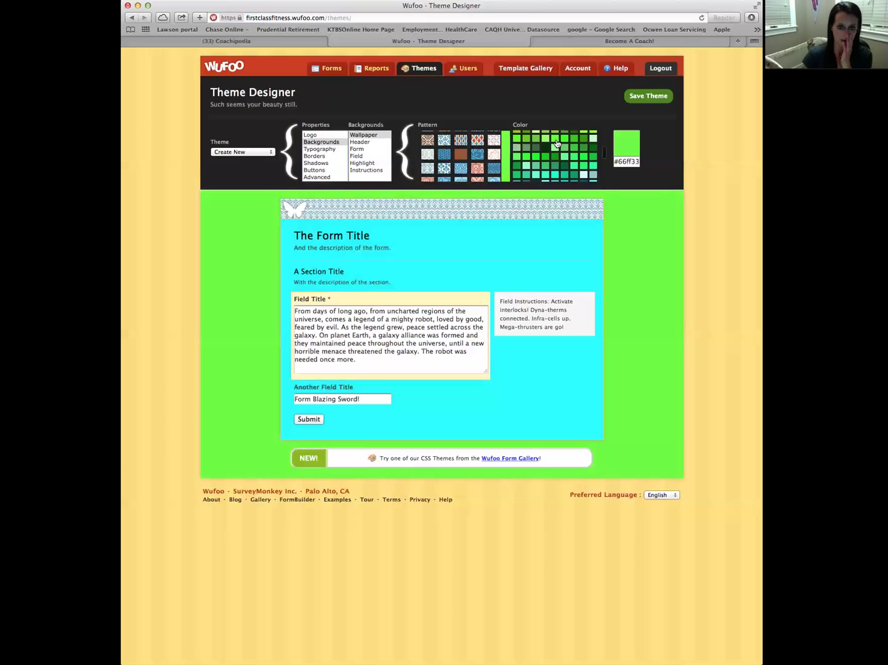
scroll(562, 169, "up", 2)
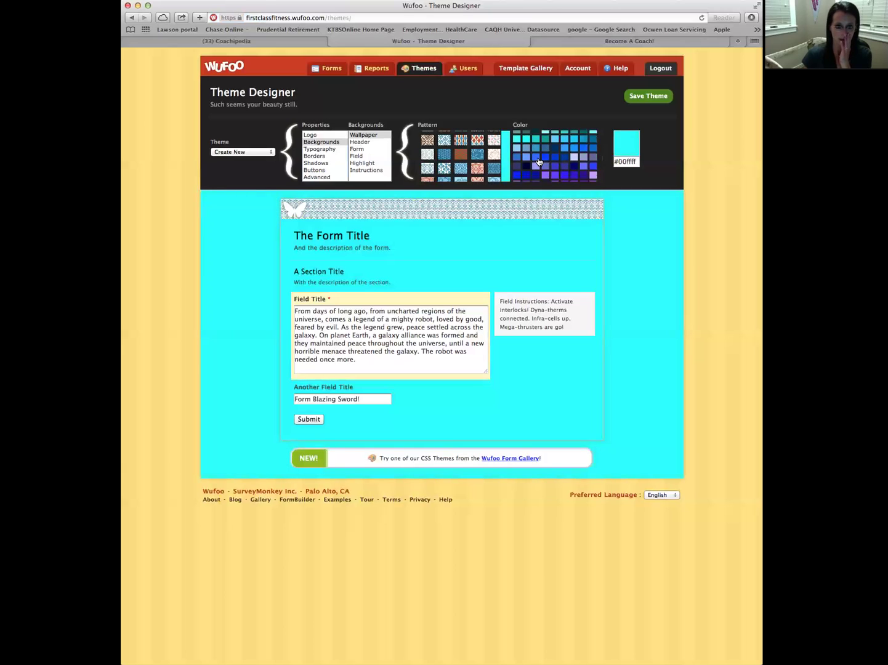
left_click(538, 161)
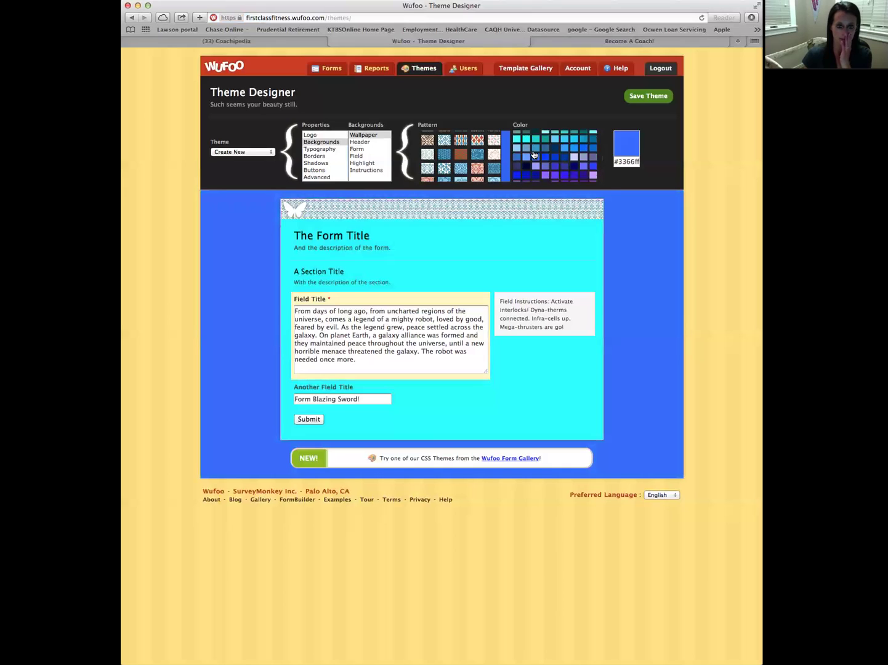
left_click(525, 149)
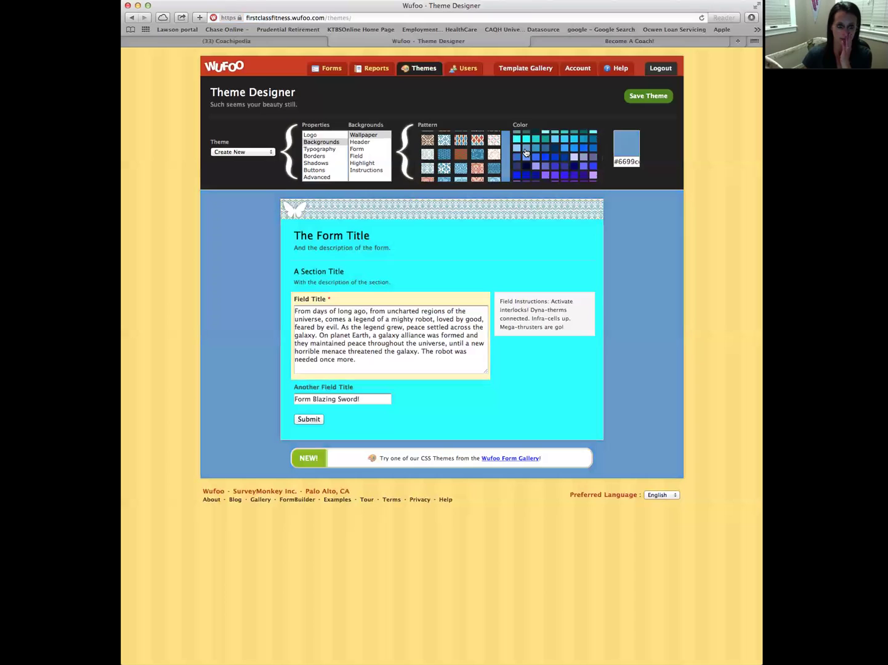
left_click(650, 99)
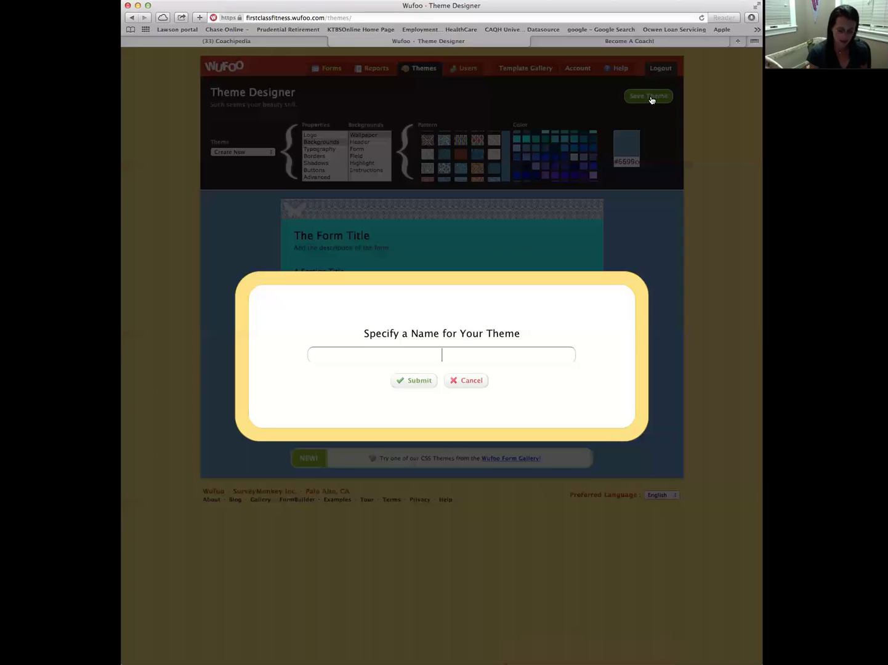
Name the theme 'new coach' and submit it
type("new coach")
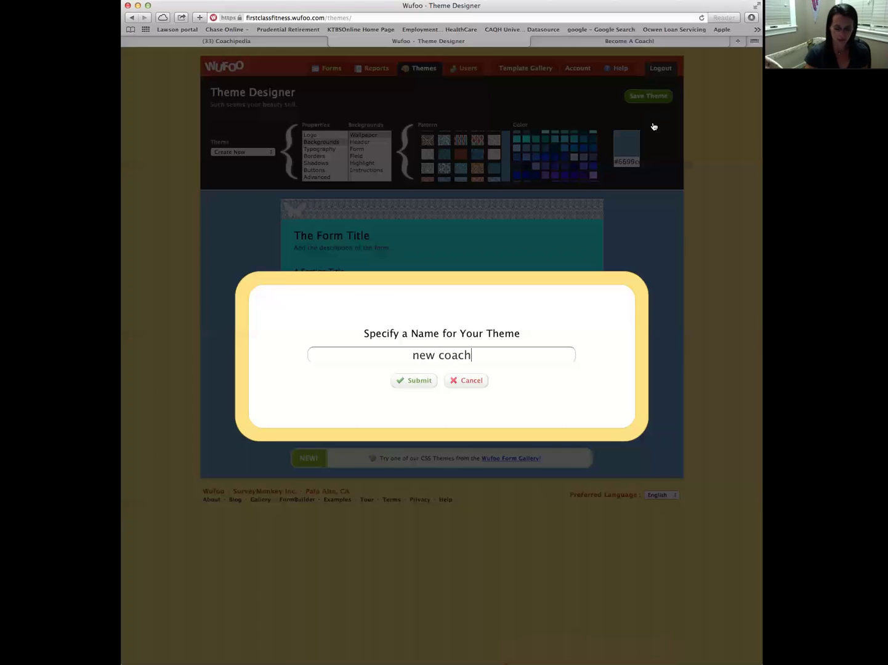
left_click(416, 382)
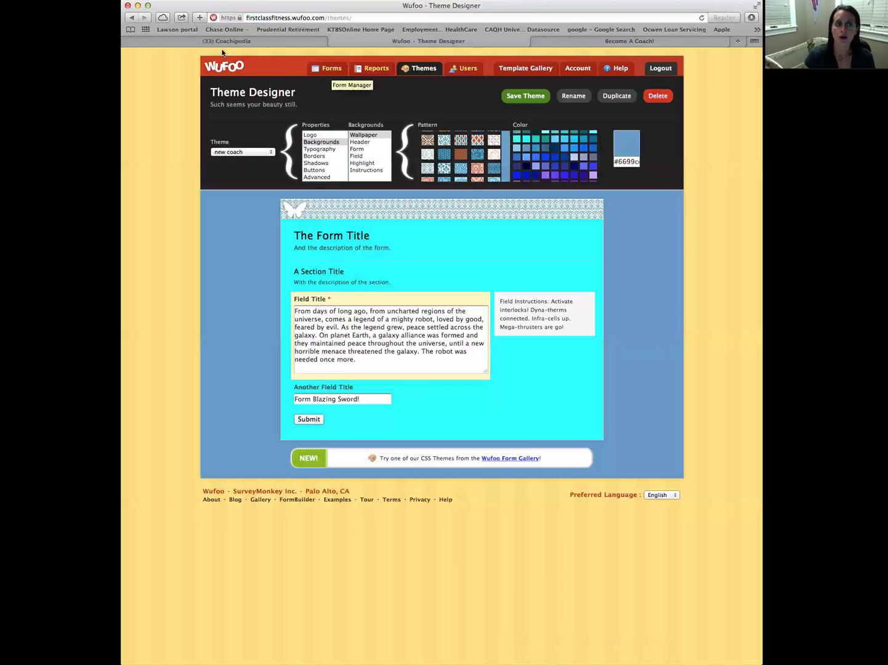
Give the Become A Coach! form the 'new coach' theme and view the live form
left_click(331, 72)
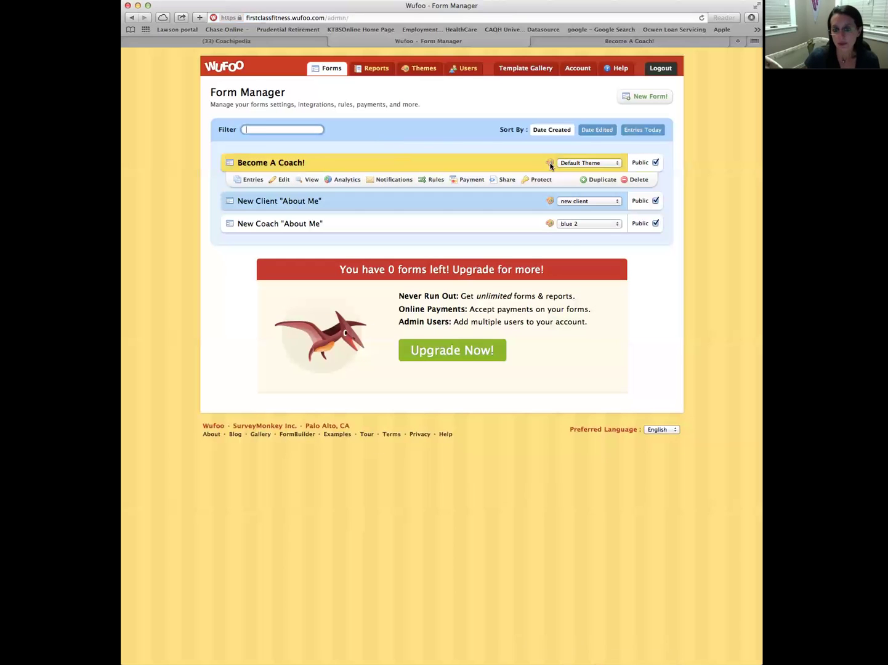
left_click(616, 165)
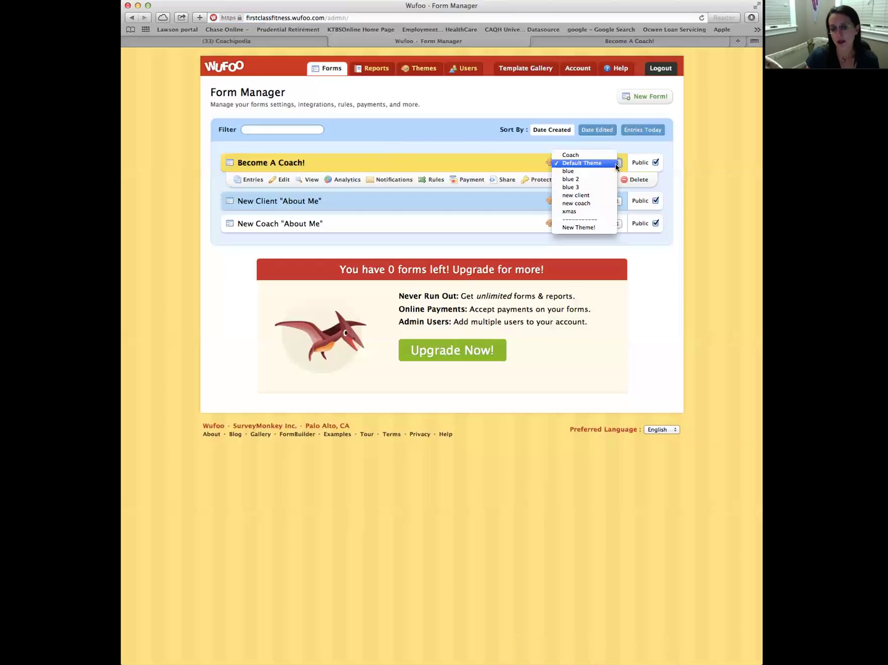
left_click(604, 205)
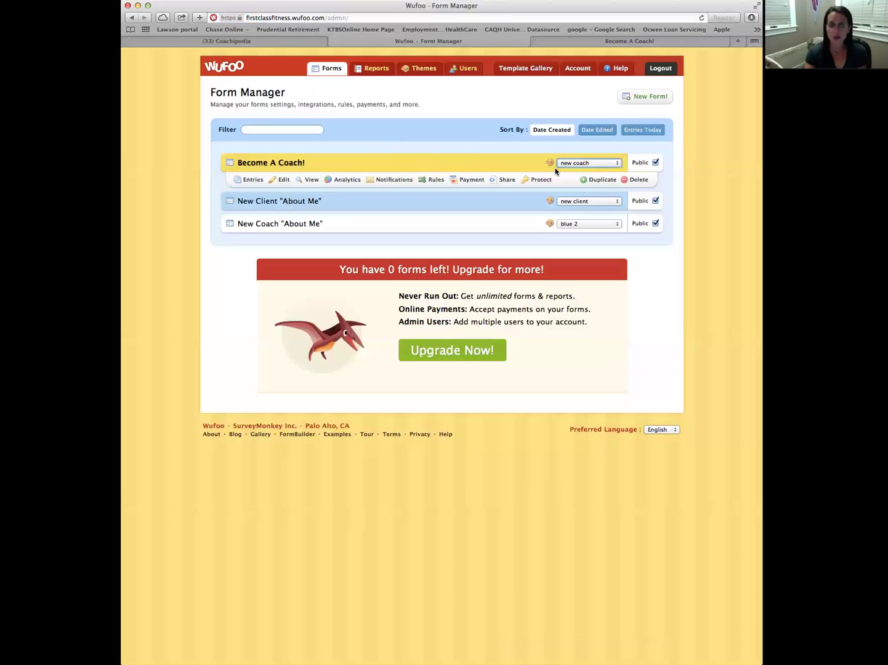
left_click(305, 180)
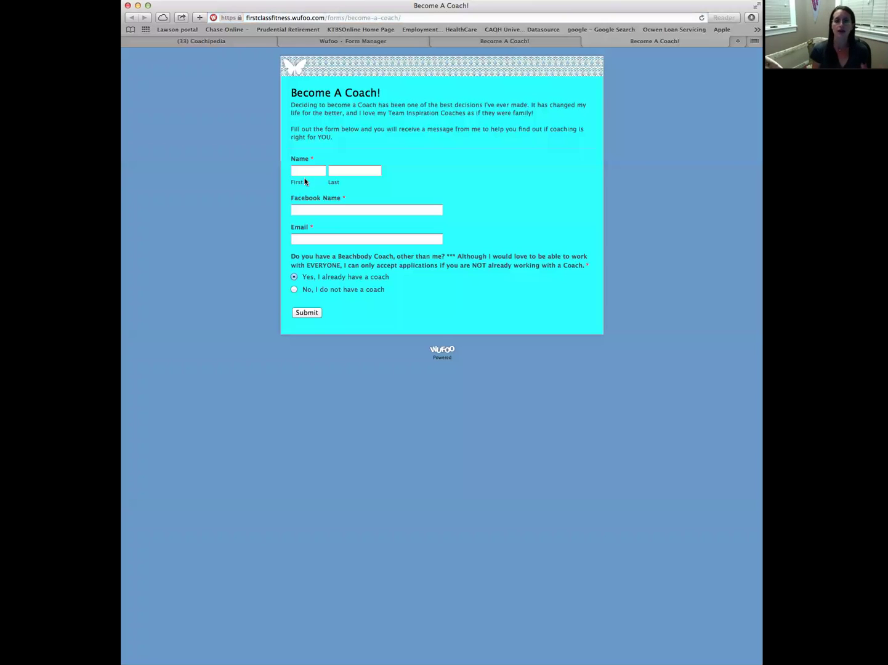
Return to the Wufoo Form Manager tab
left_click(365, 41)
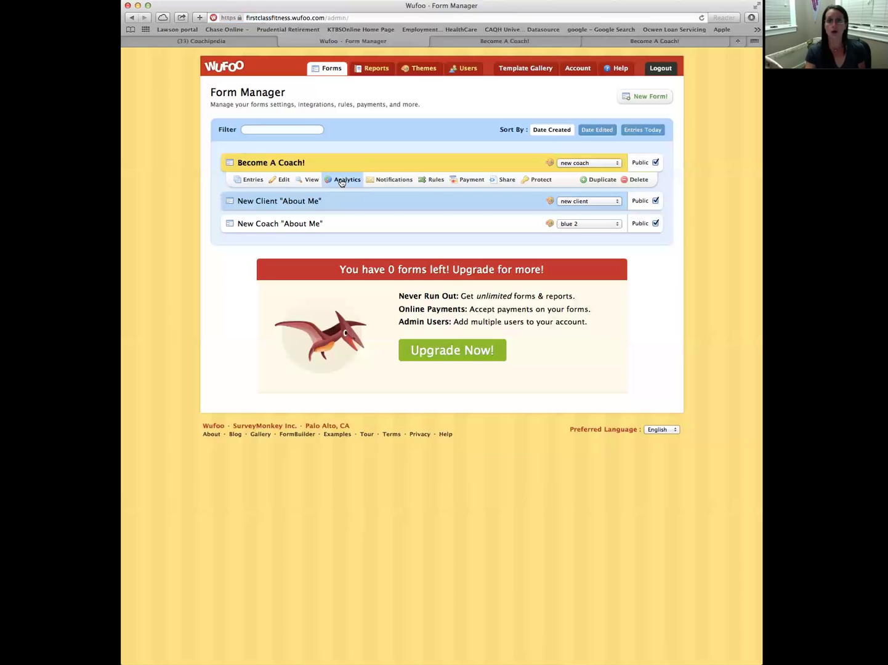
left_click(285, 202)
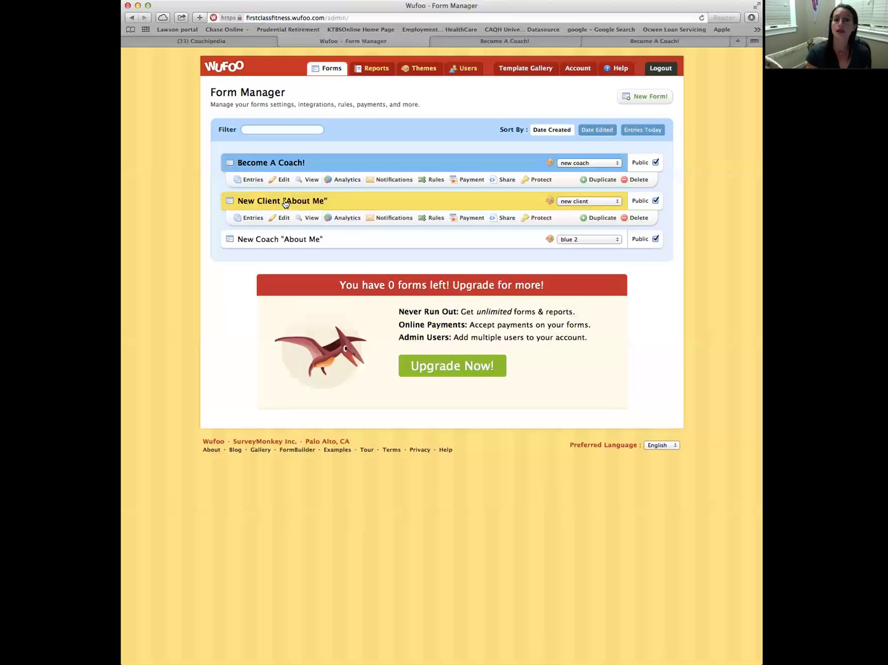
left_click(308, 239)
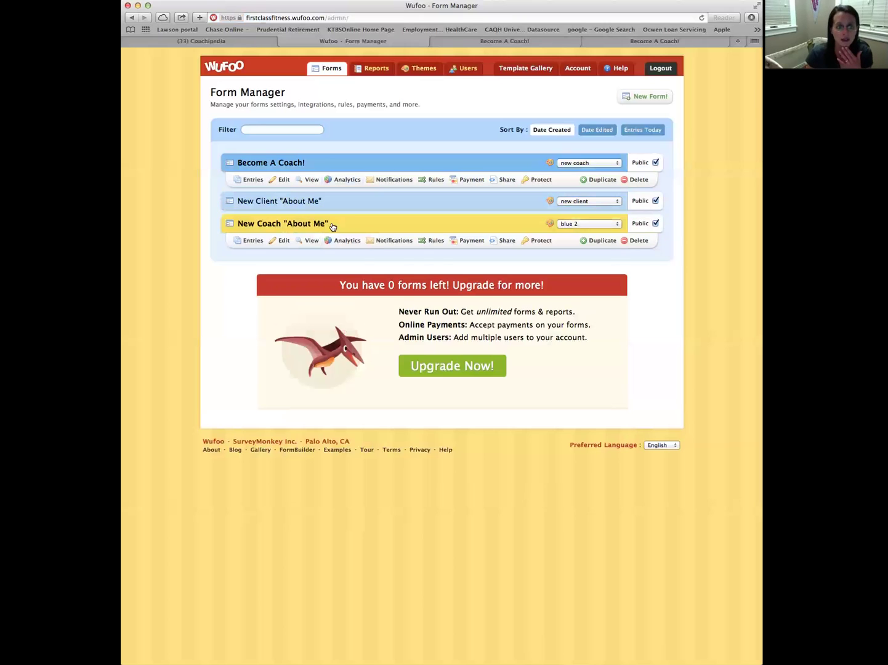
left_click(320, 202)
left_click(343, 217)
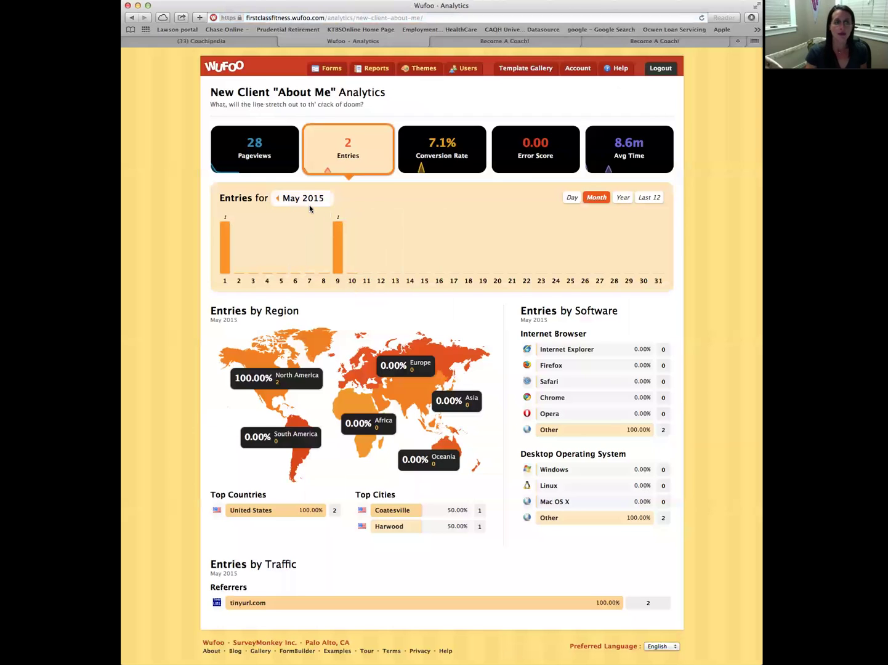
left_click(622, 197)
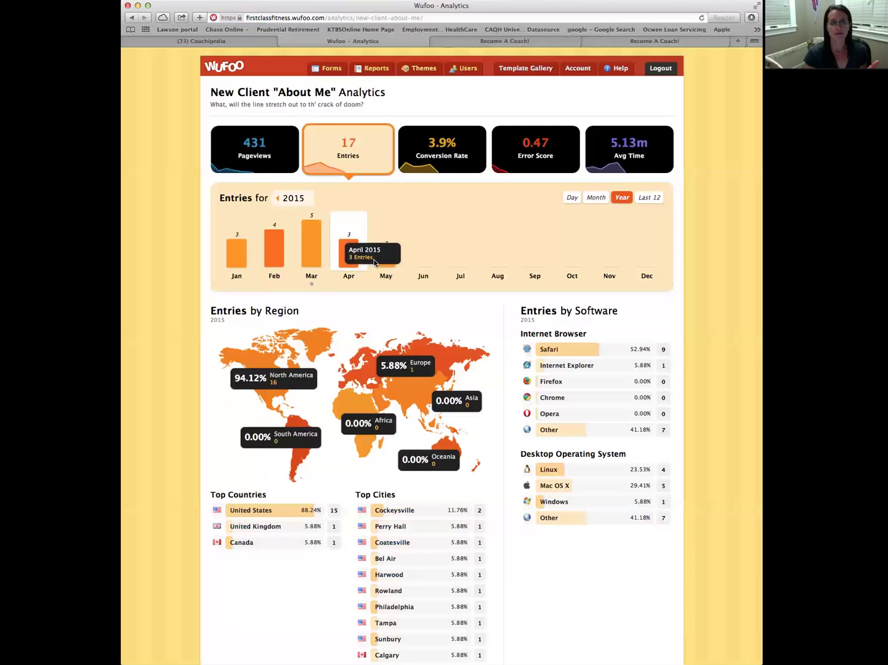
mouse_move(410, 260)
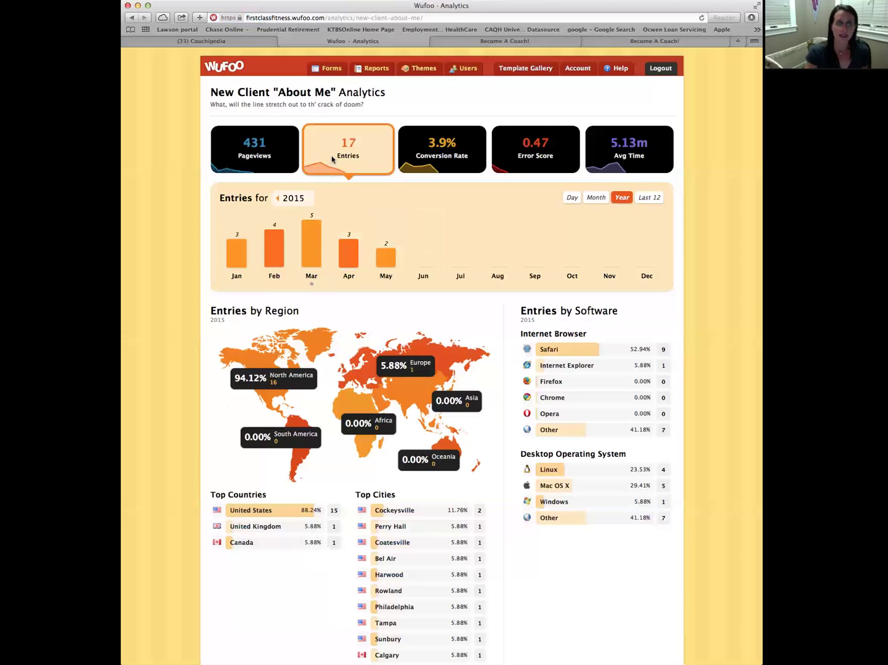
left_click(331, 68)
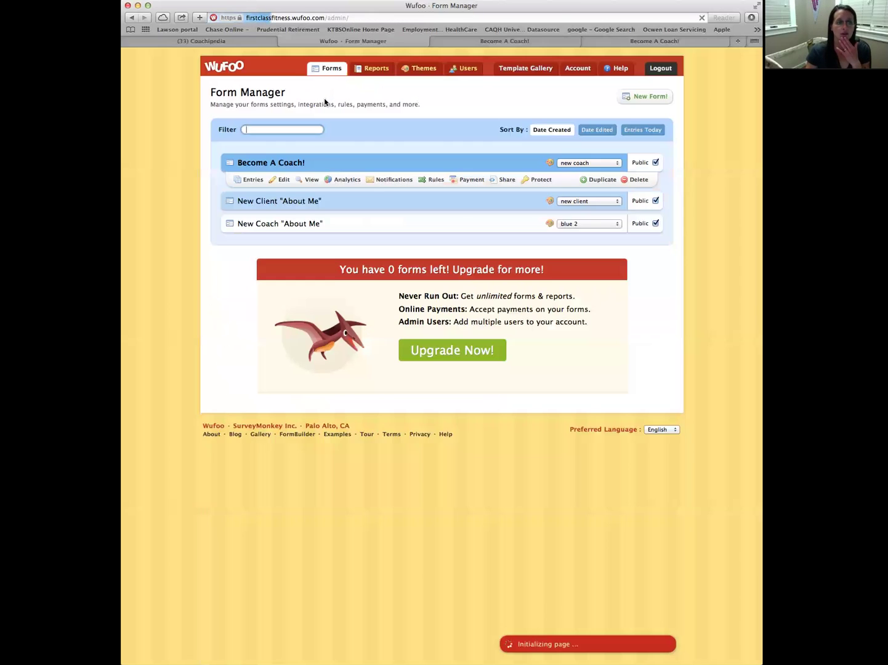
mouse_move(294, 239)
left_click(343, 241)
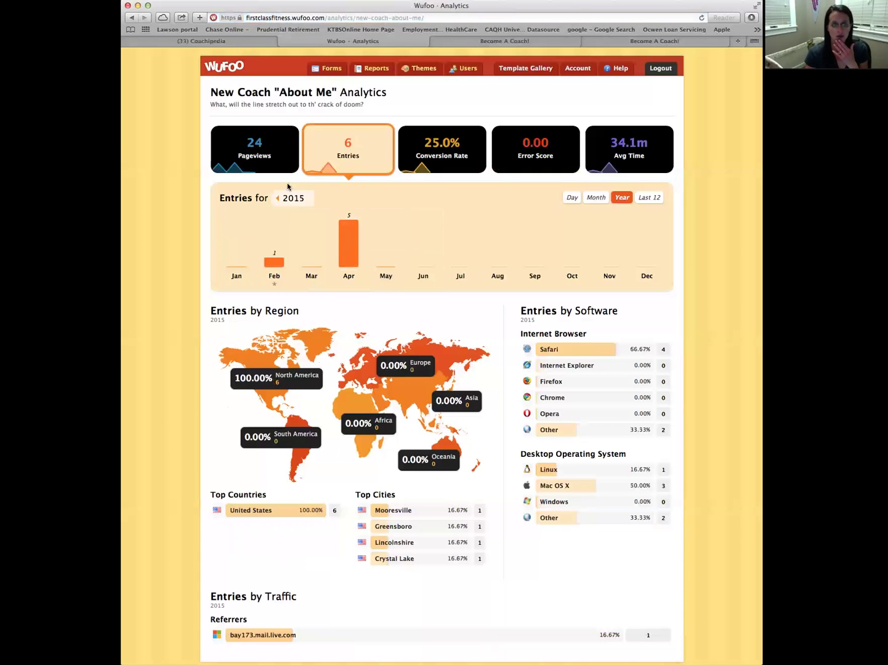
left_click(594, 198)
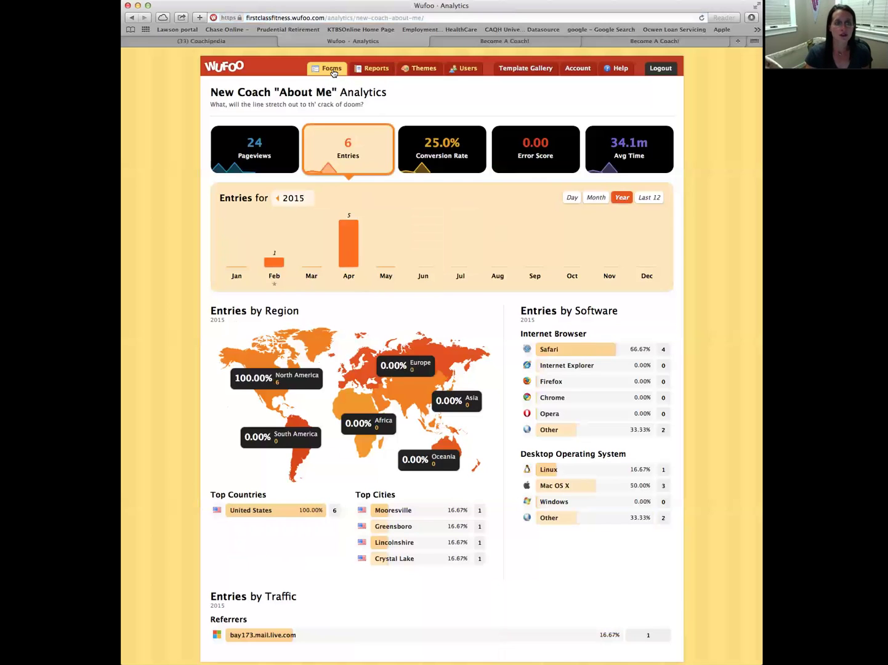
left_click(332, 70)
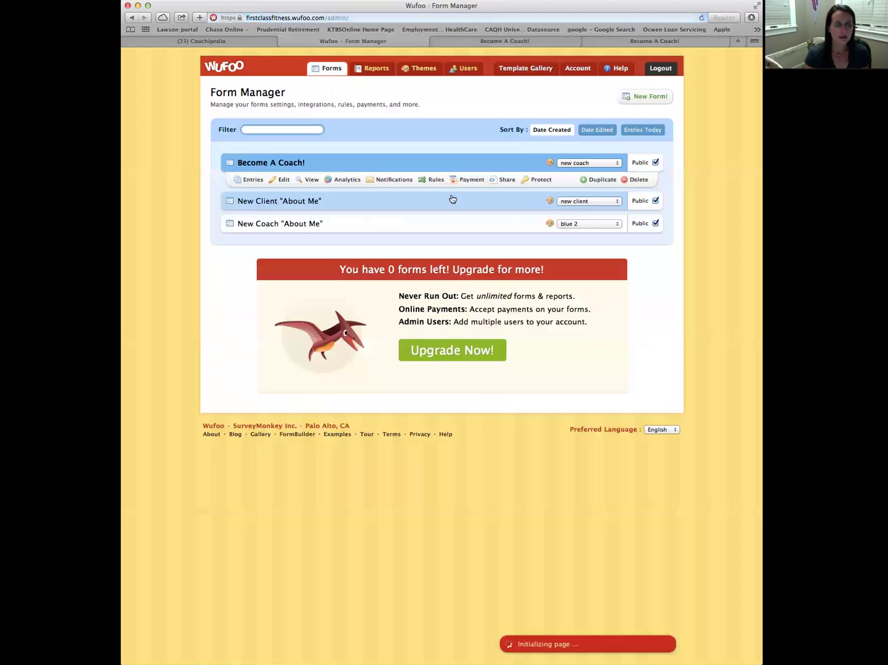
left_click(425, 213)
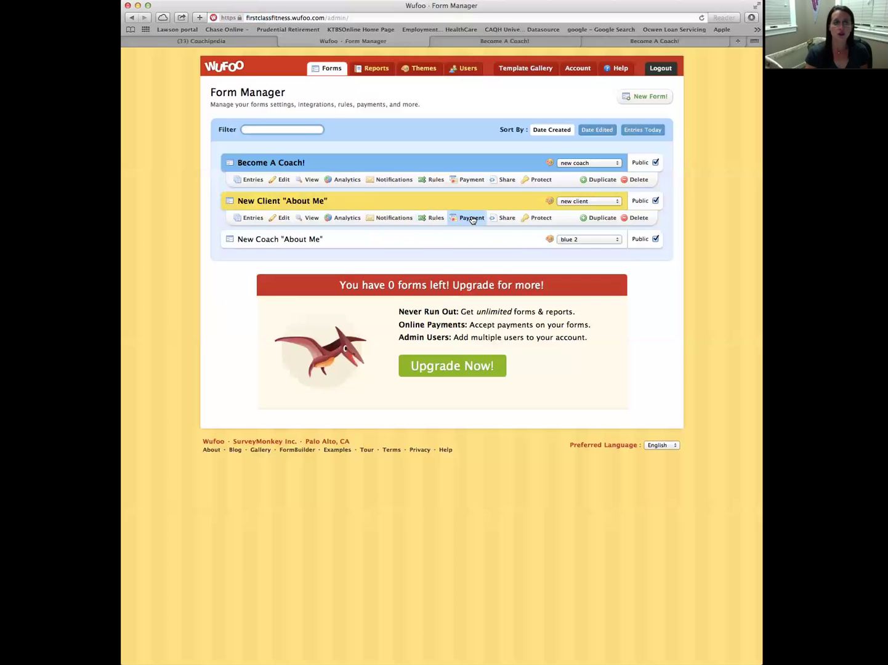
Copy the Become A Coach! short link from its Share page, then switch to the Coachipedia Facebook tab
left_click(504, 180)
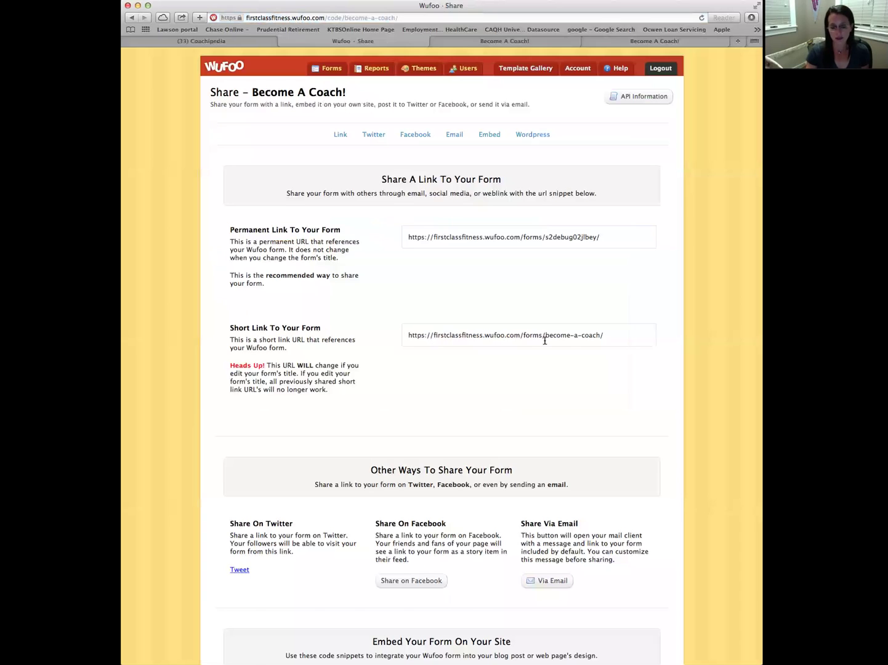
left_click_drag(407, 335, 608, 335)
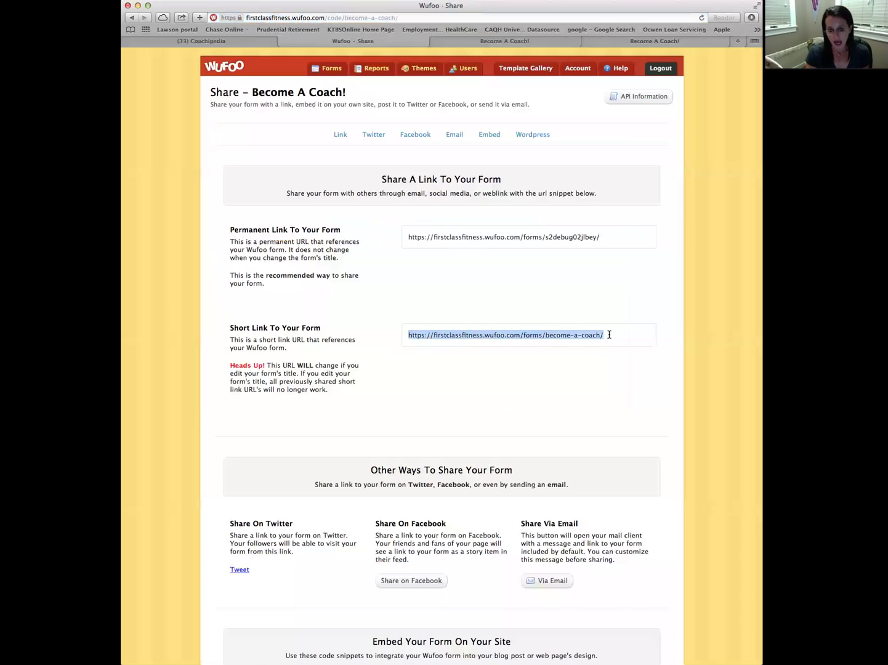
right_click(568, 336)
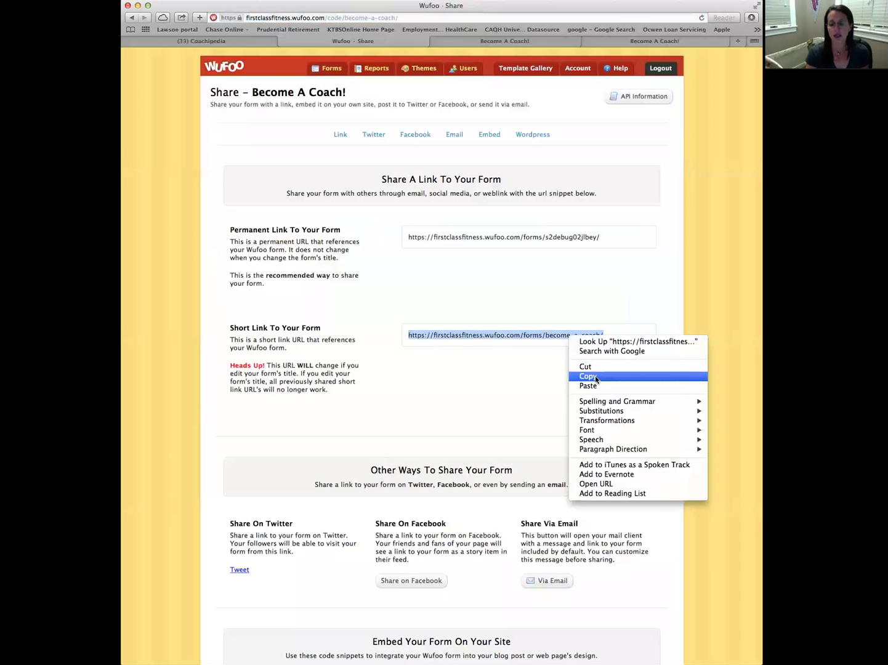
left_click(594, 376)
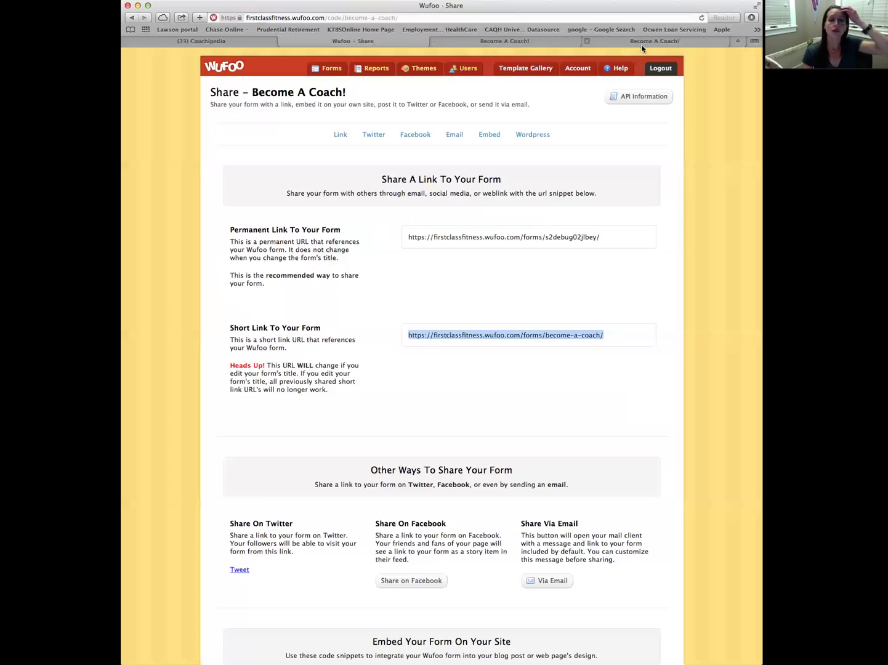
left_click(217, 41)
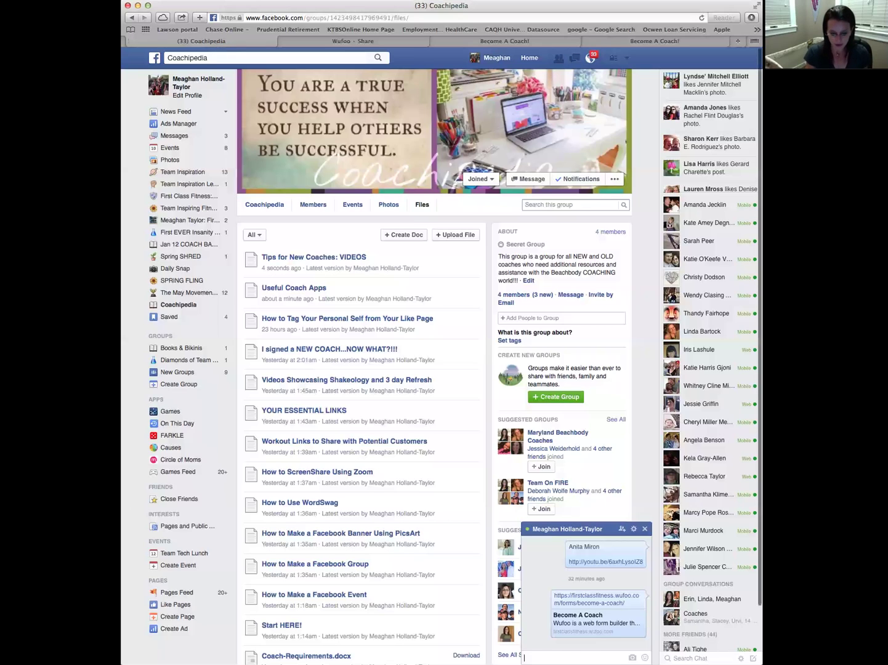
Send the copied form link as a chat message, then go to the News Feed
right_click(524, 658)
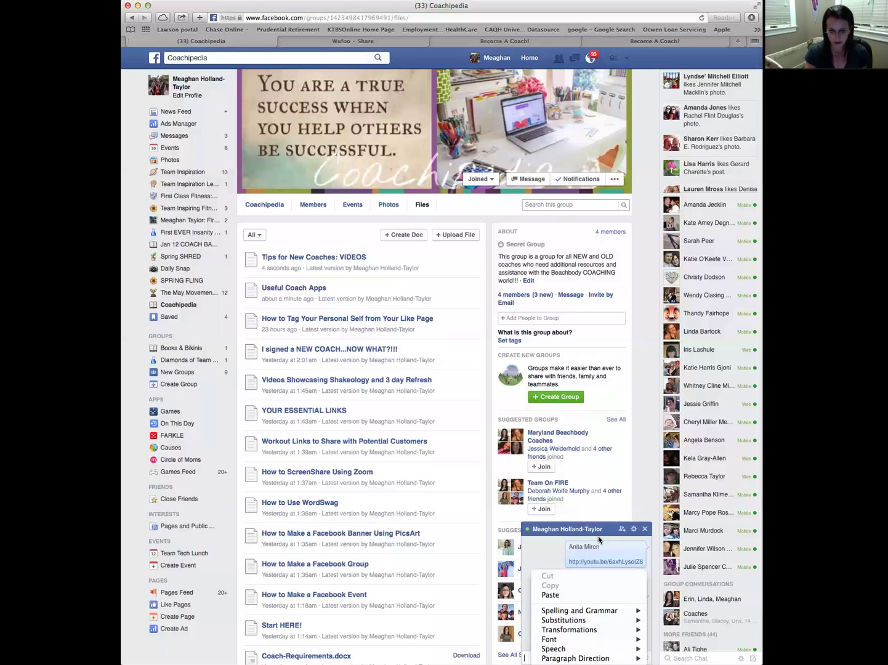
left_click(550, 596)
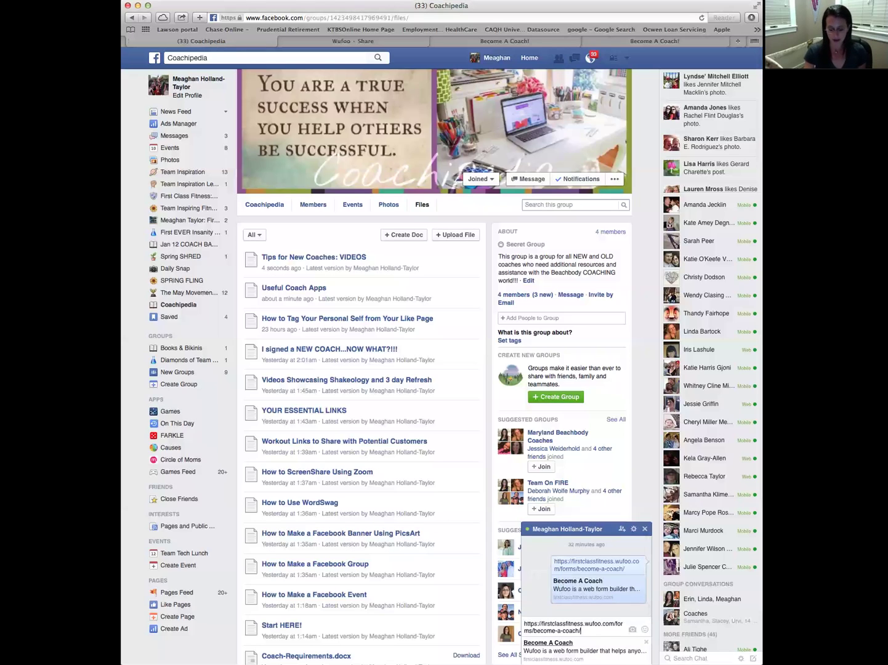
key("Return")
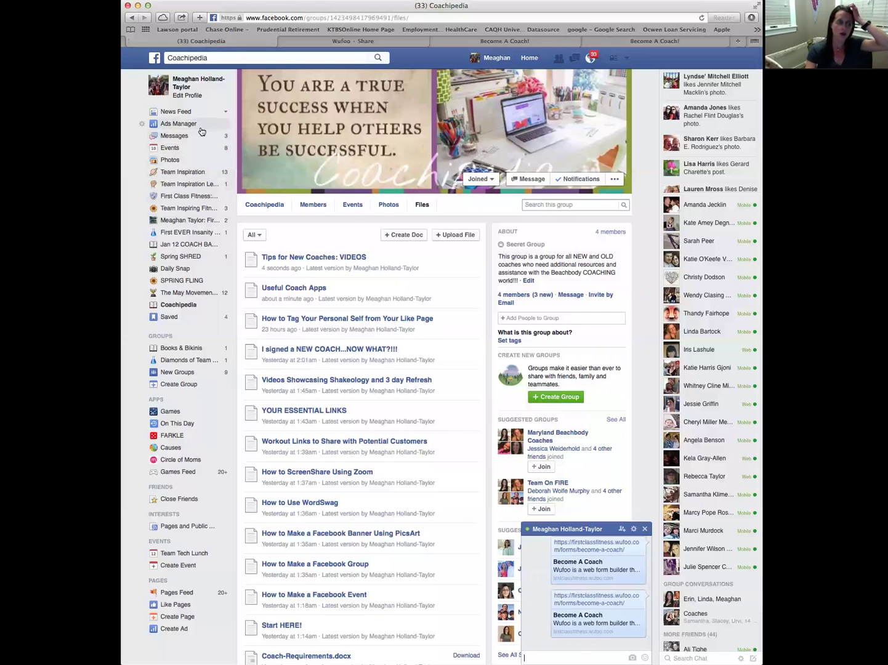
left_click(528, 58)
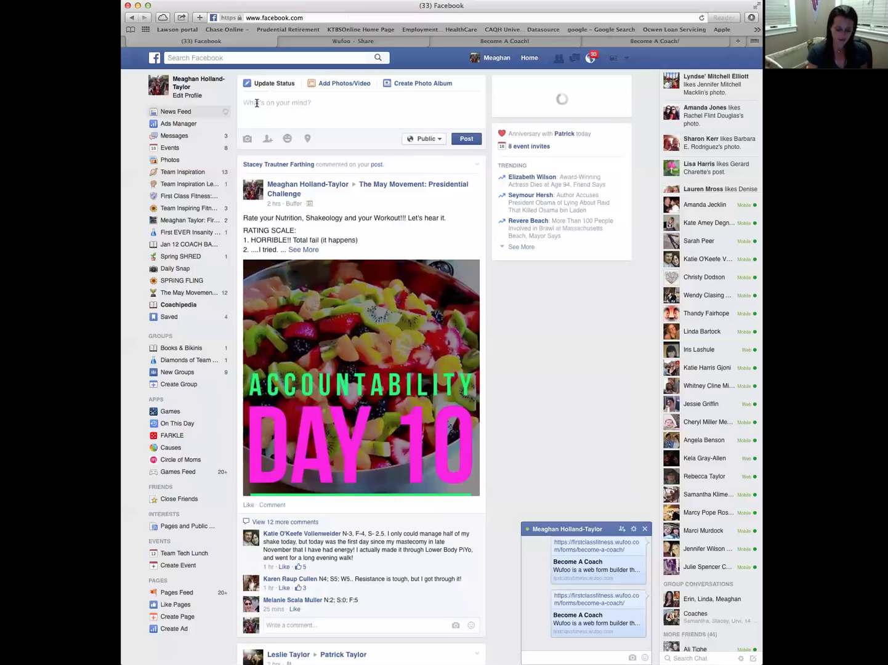
Write the status 'Become a coach join my group!!' followed by the pasted form link
left_click(257, 103)
type("Become a coach ")
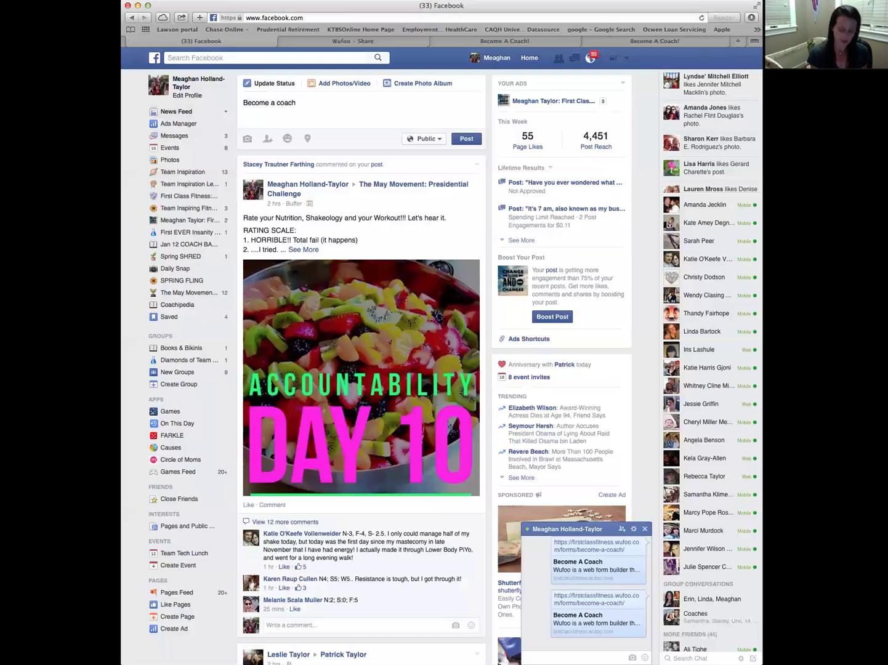
type("join my group!!")
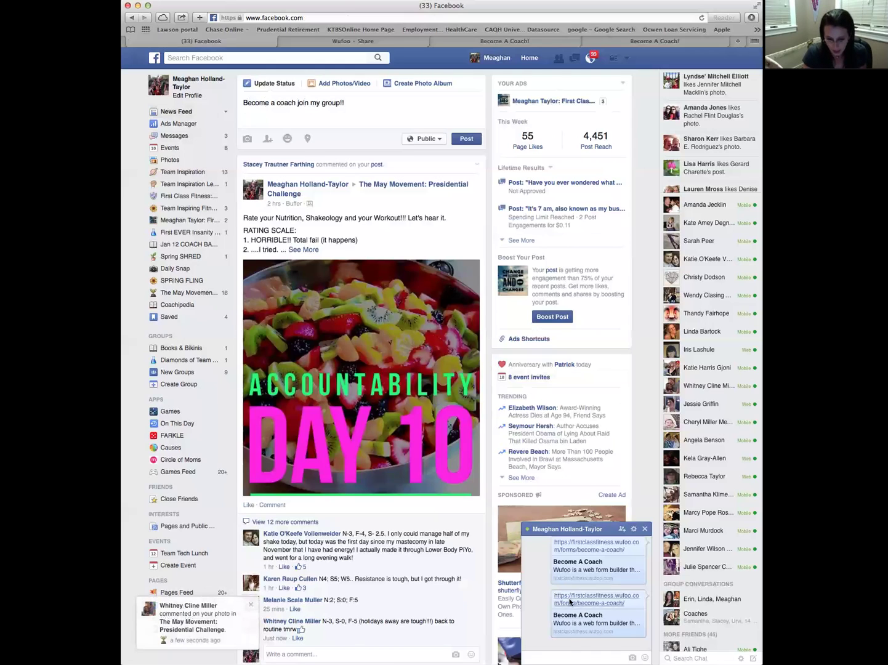
right_click(245, 119)
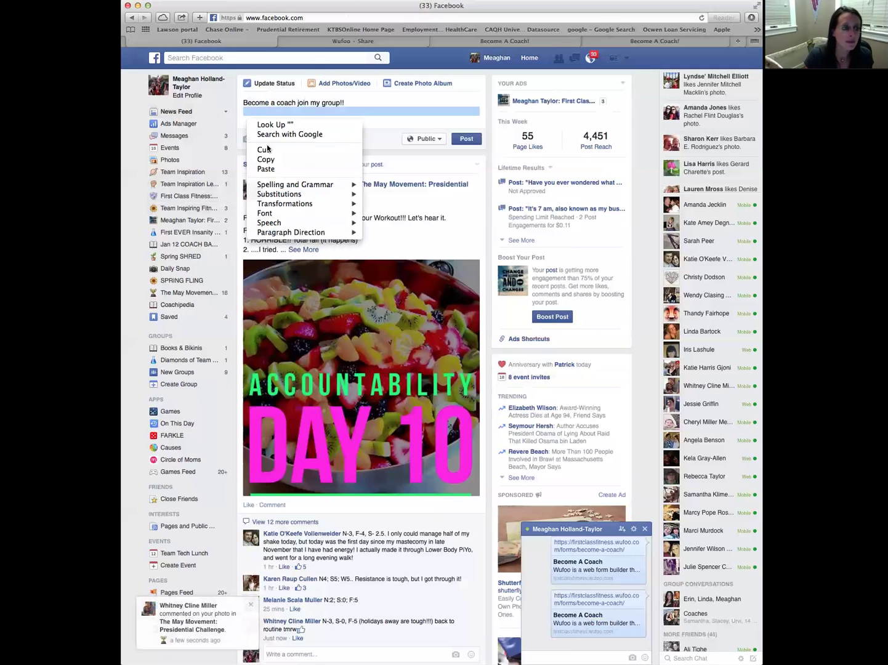
left_click(271, 168)
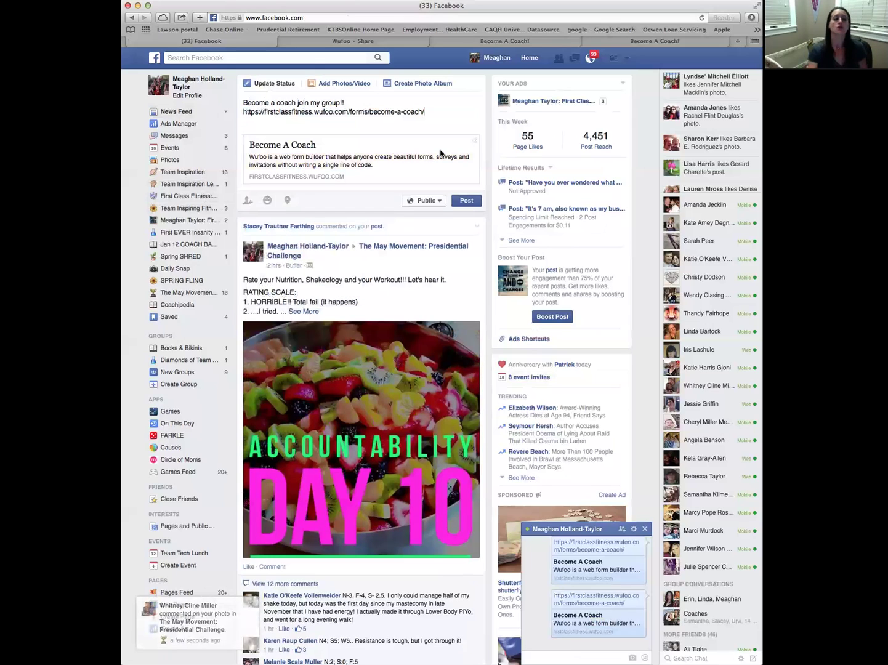
Remove the status's link preview card and return to the Wufoo Share page
scroll(440, 153, "down", 1)
scroll(381, 148, "up", 1)
left_click(473, 141)
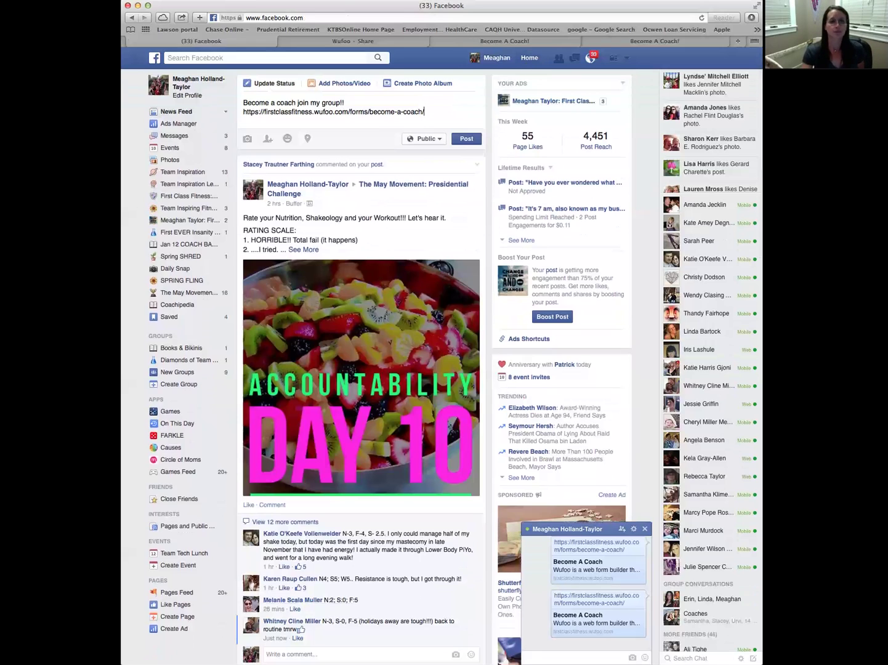
left_click(501, 42)
left_click(385, 43)
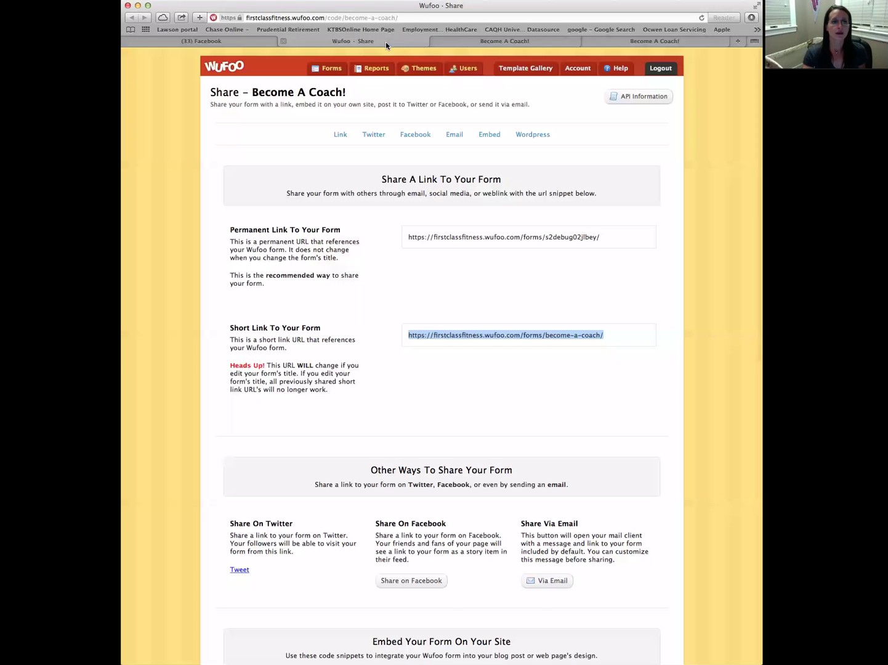